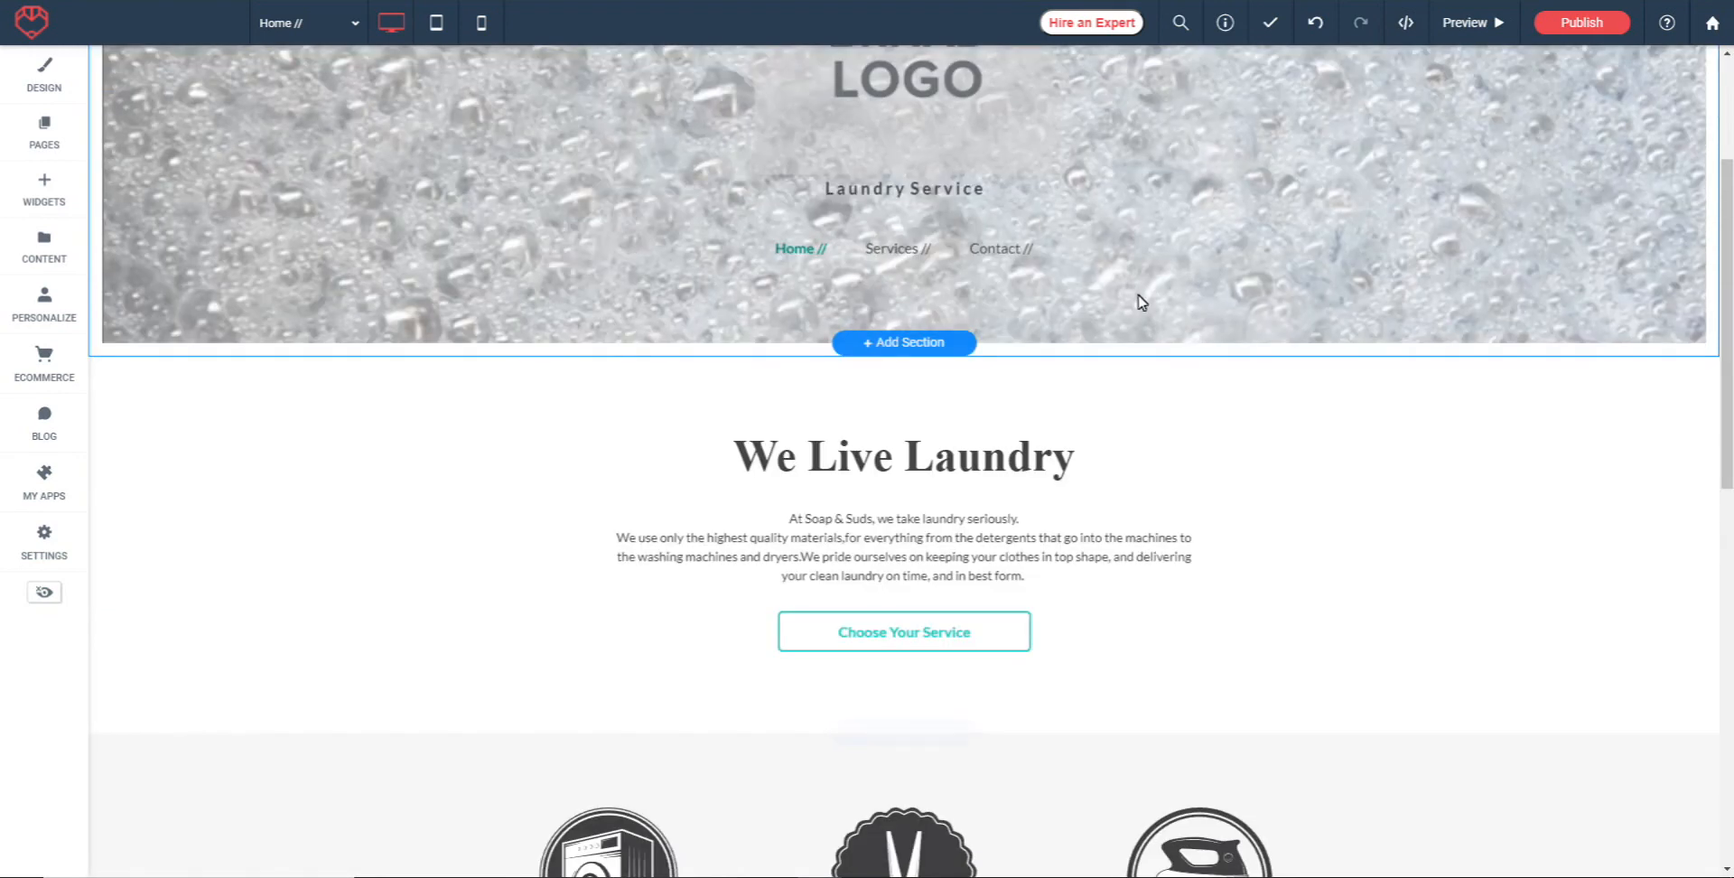
scroll(1149, 298, down, 1)
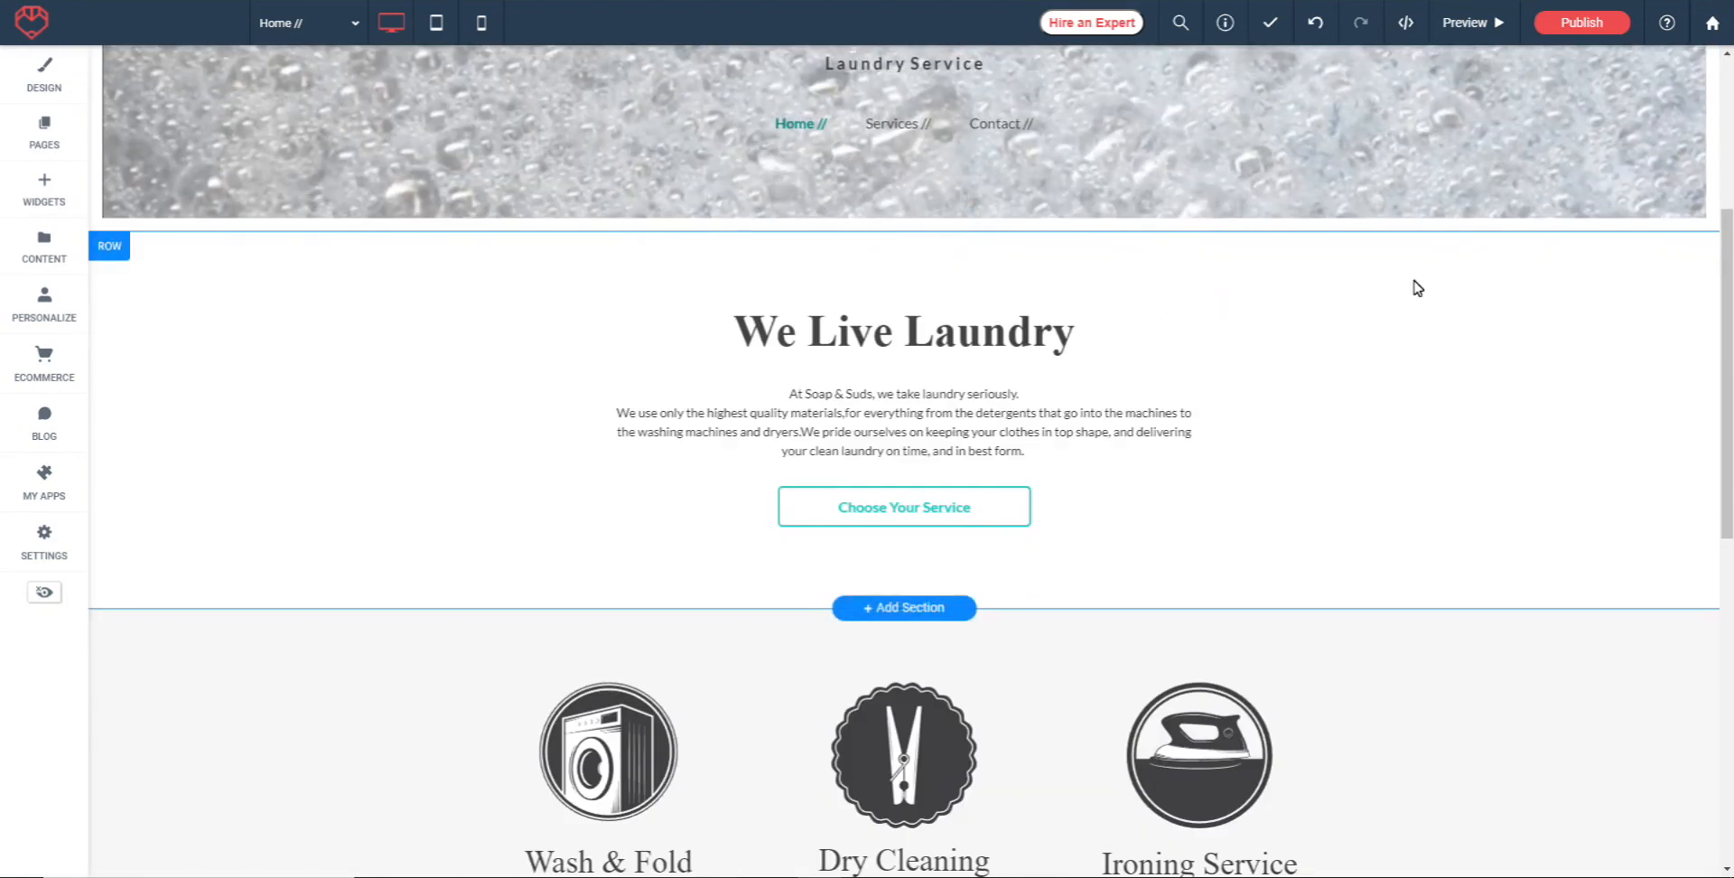
Add a Text & Image widget below the Choose Your Service button, above the laundry service icons
scroll(1414, 284, up, 1)
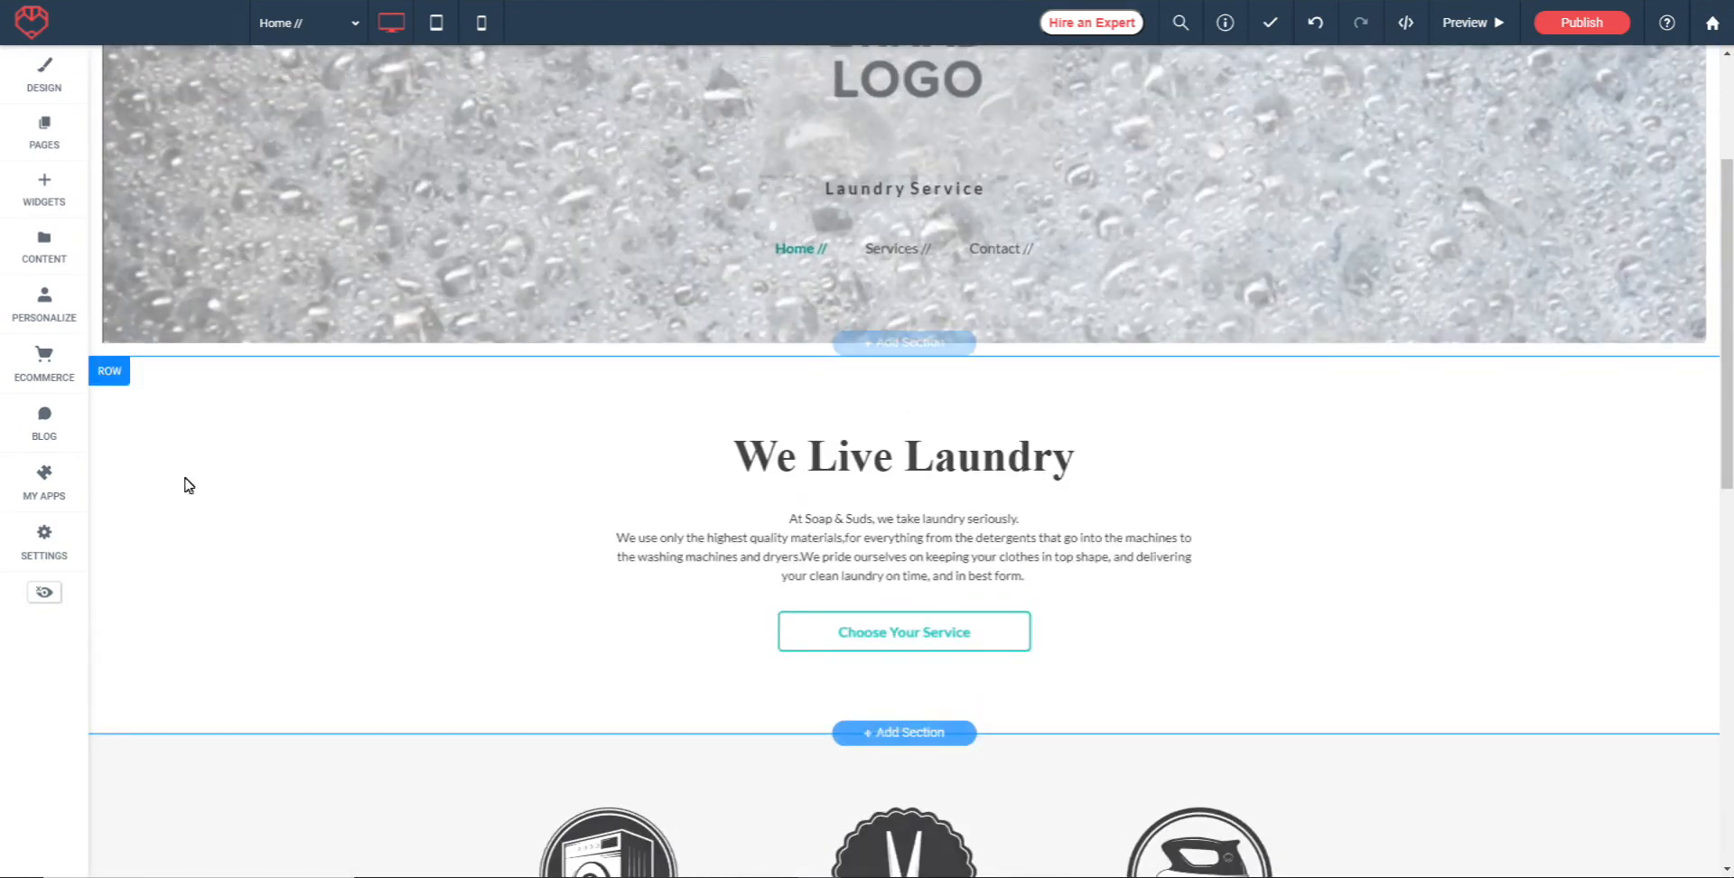
click(28, 214)
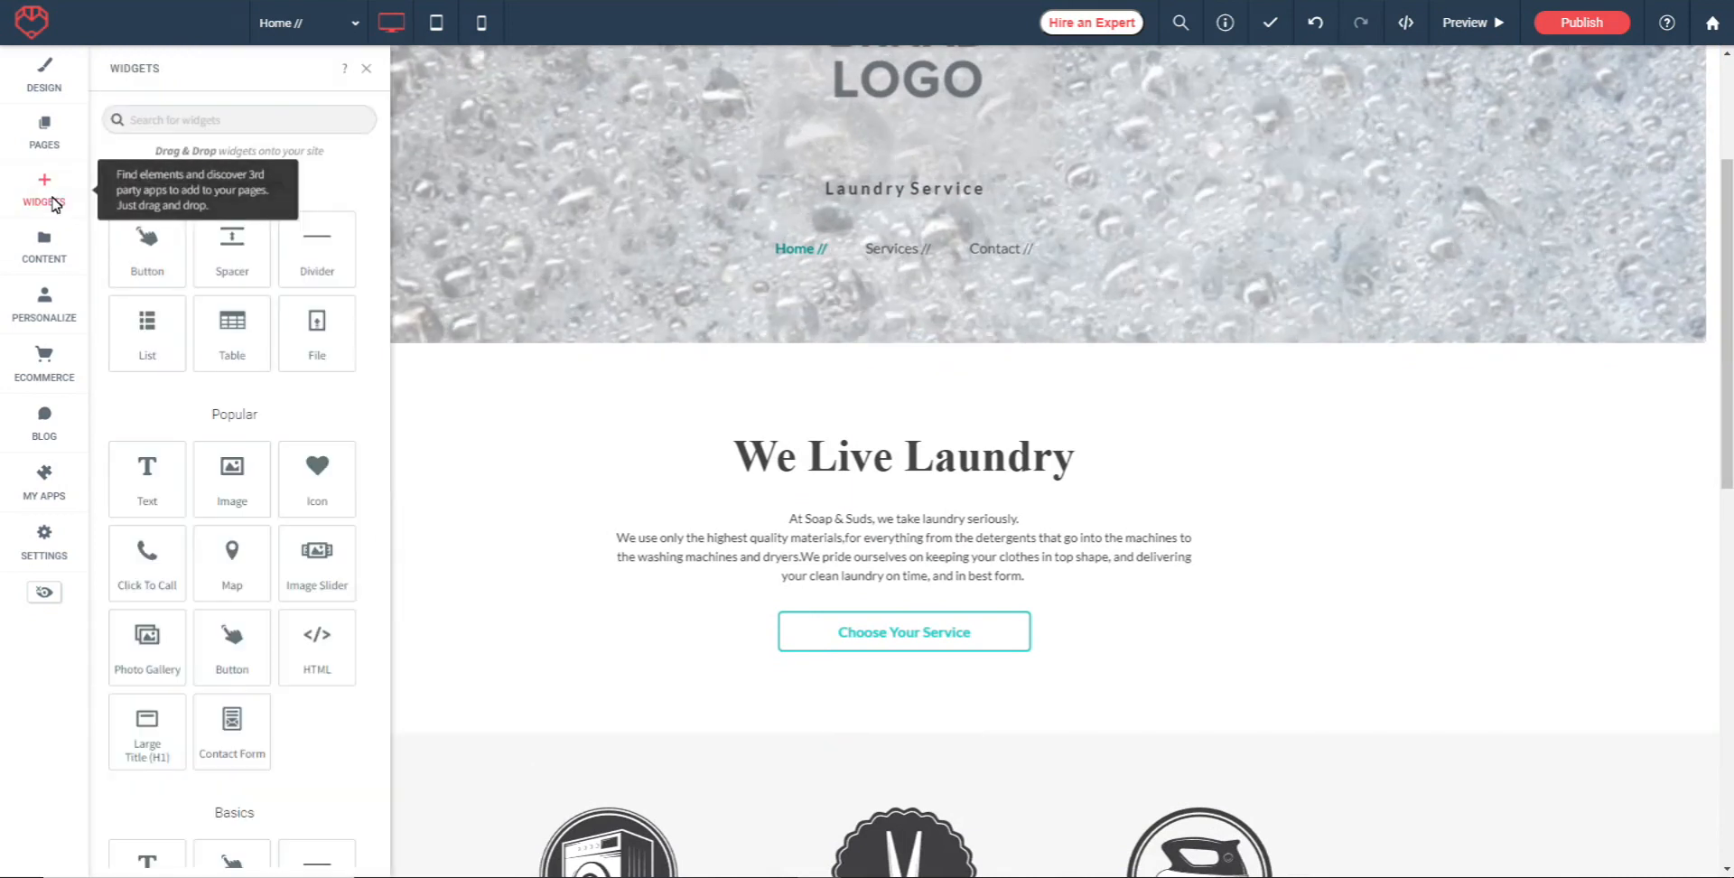
scroll(199, 370, down, 3)
scroll(225, 328, down, 3)
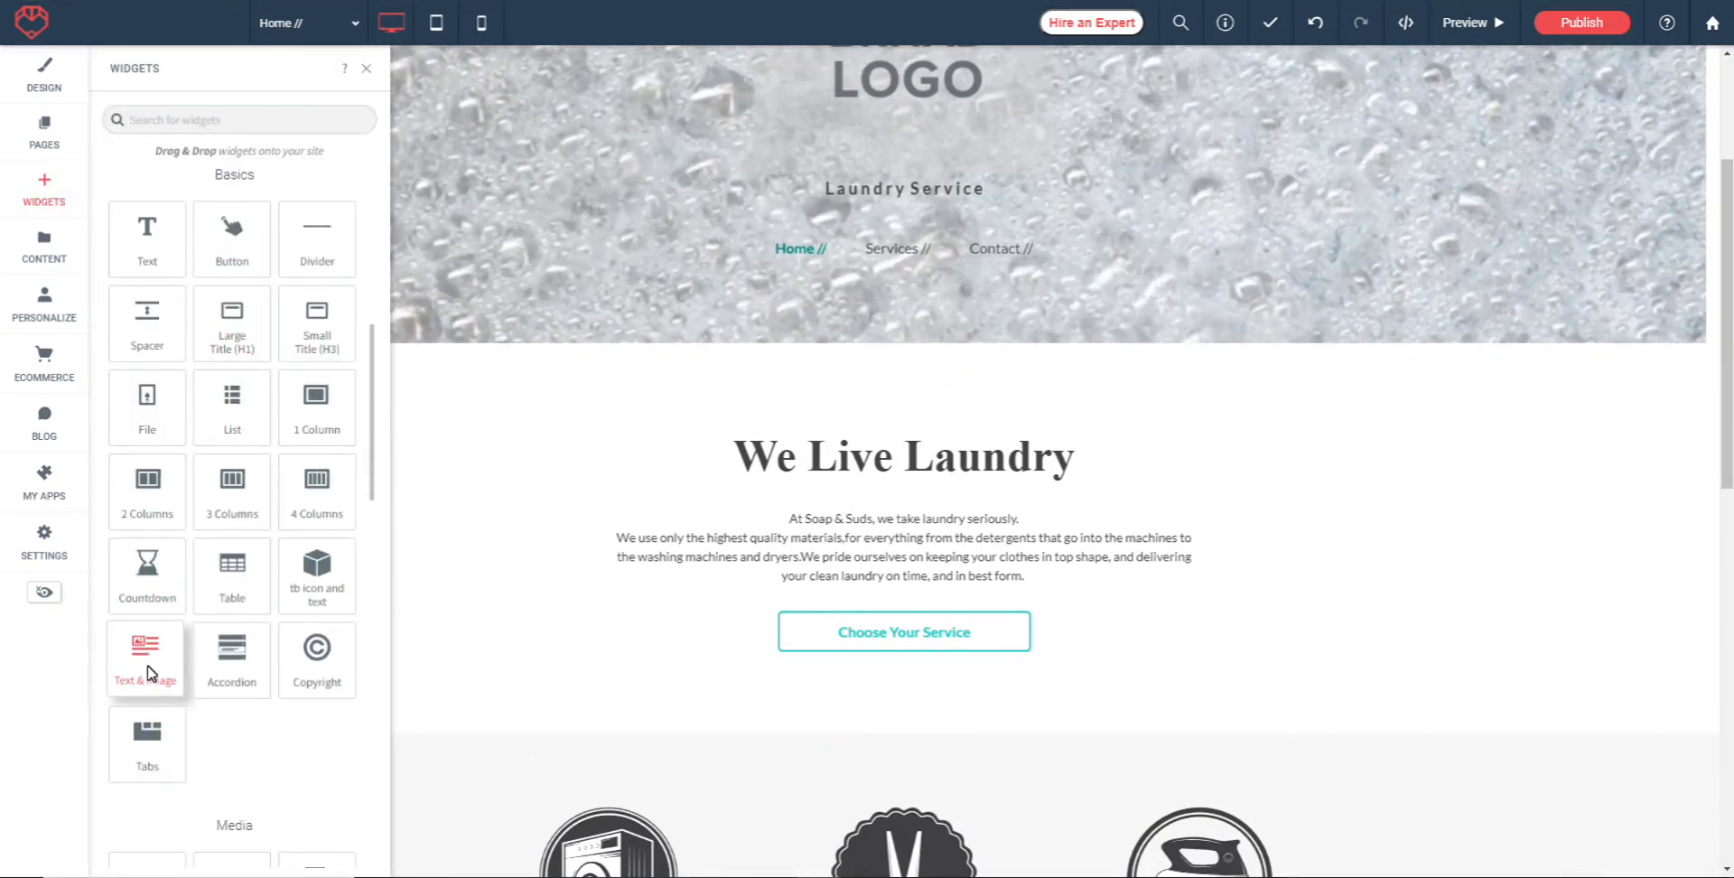
drag(130, 666, 931, 670)
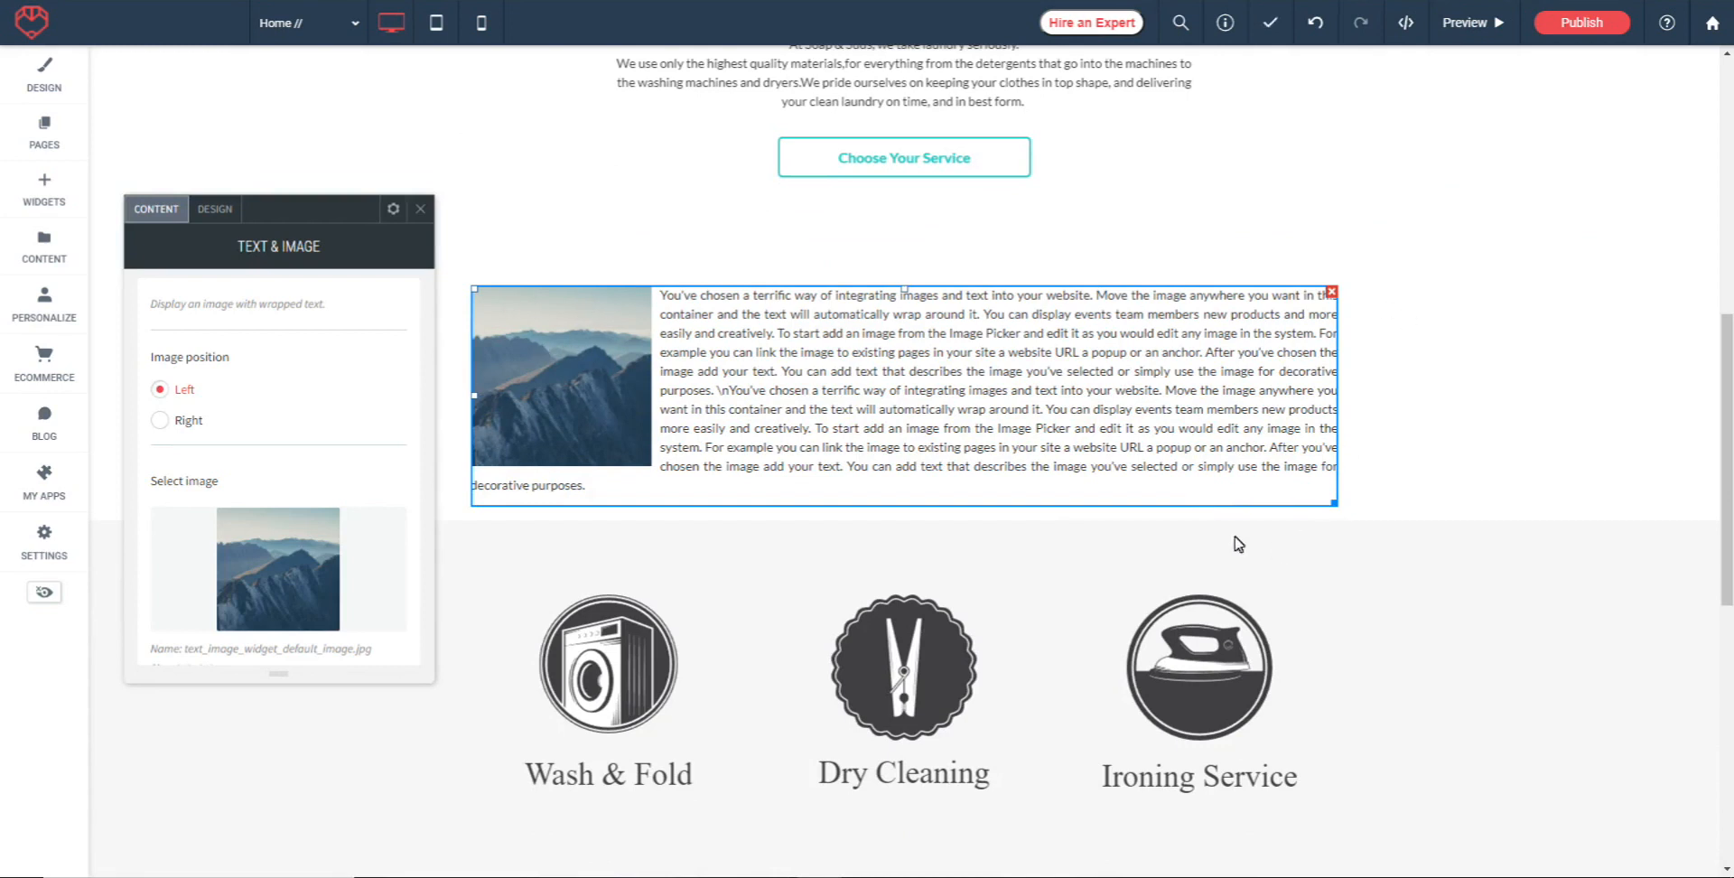
Try the right image position, return it to left, and replace the default picture with the free image man-table-mobile-cafe-water.jpg
scroll(155, 384, down, 1)
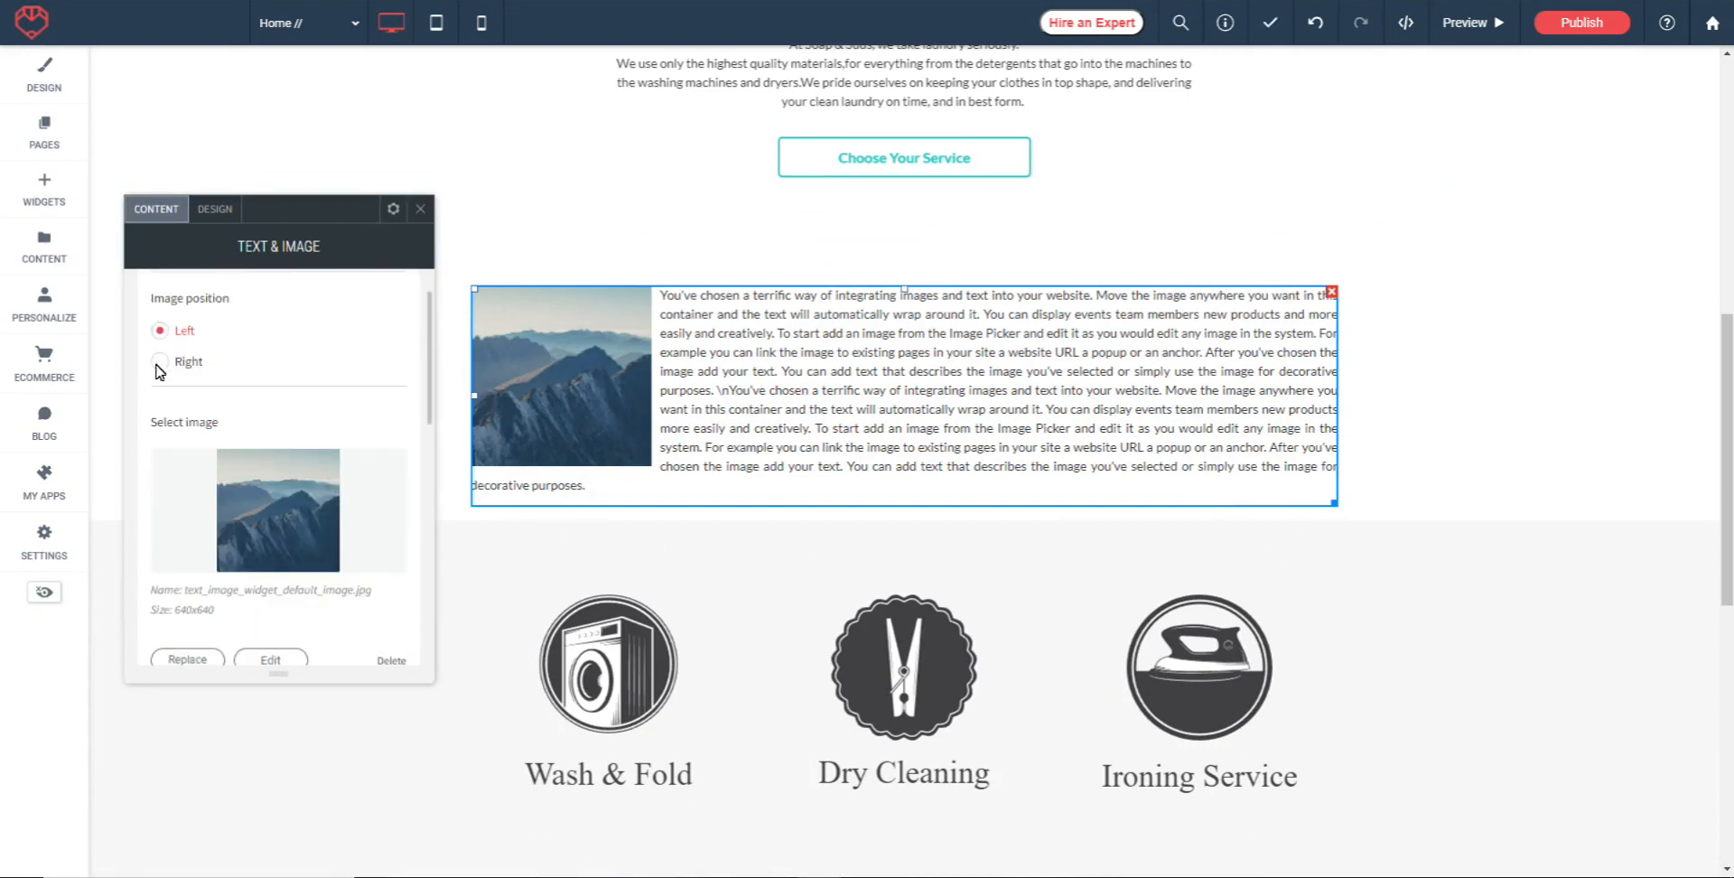
click(159, 362)
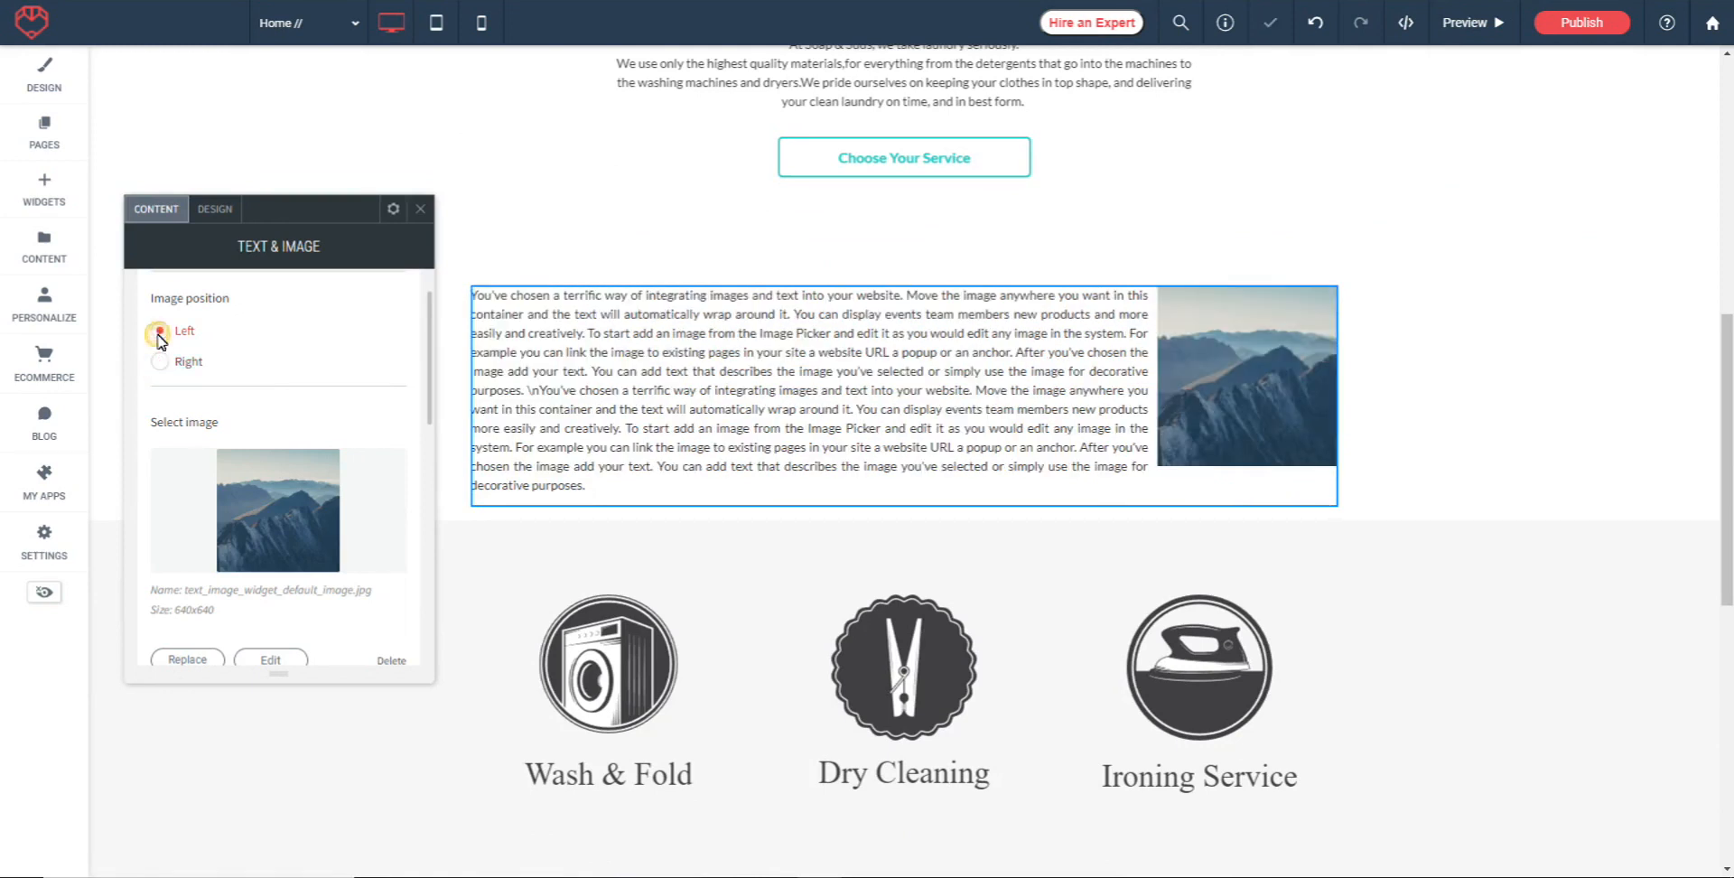
scroll(290, 382, down, 2)
click(276, 394)
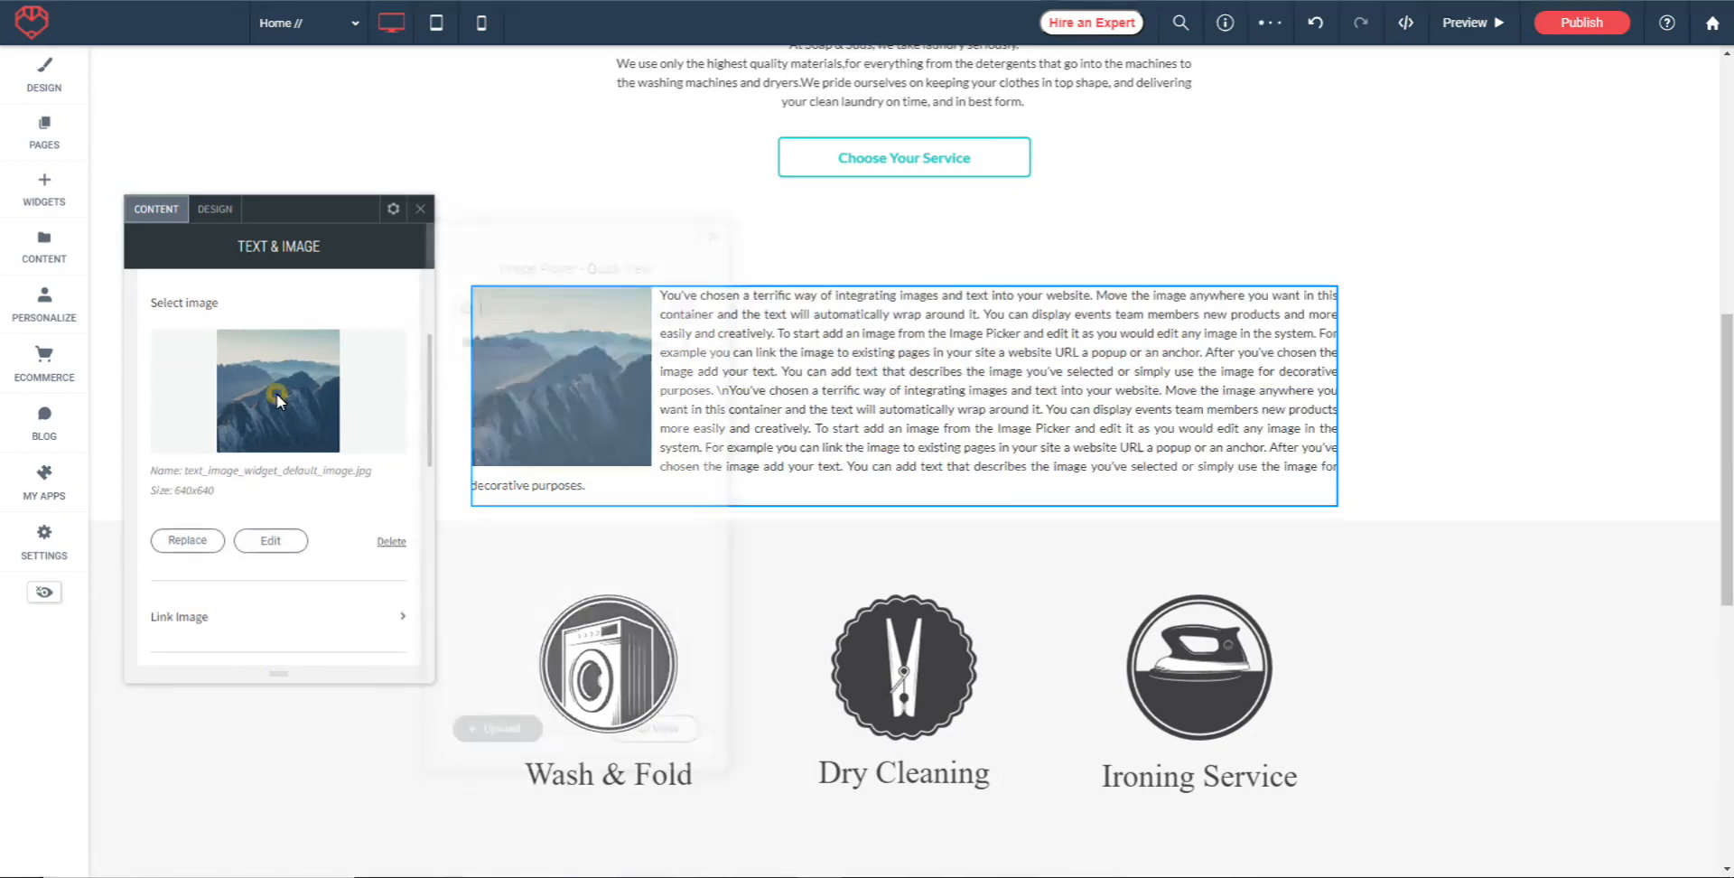
click(551, 316)
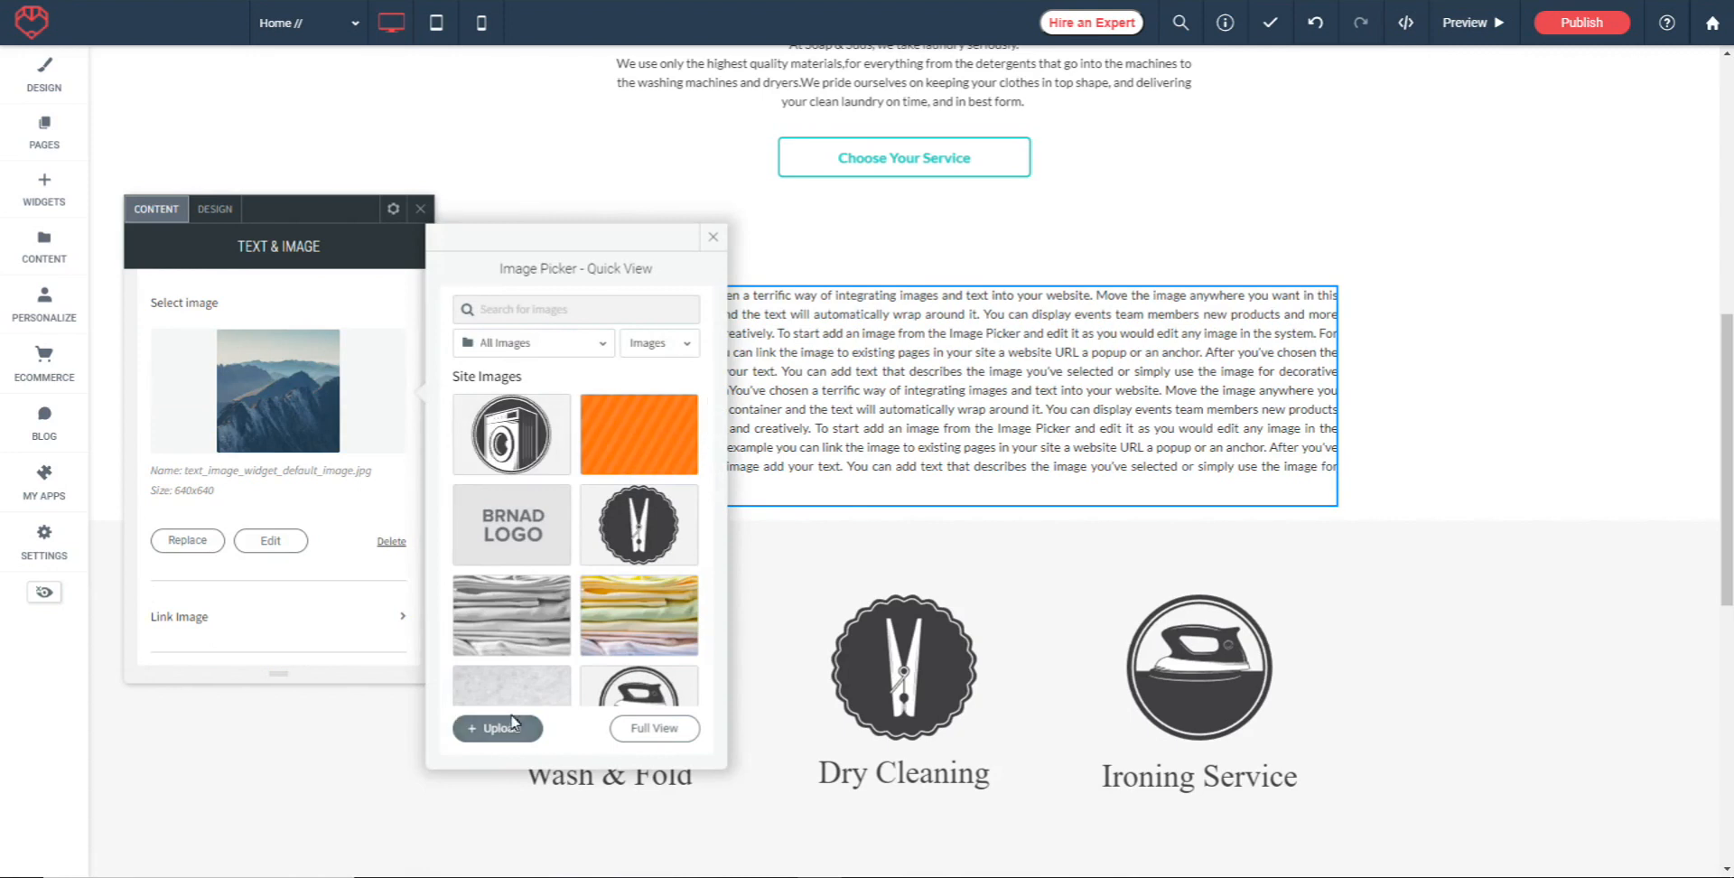
scroll(495, 380, down, 5)
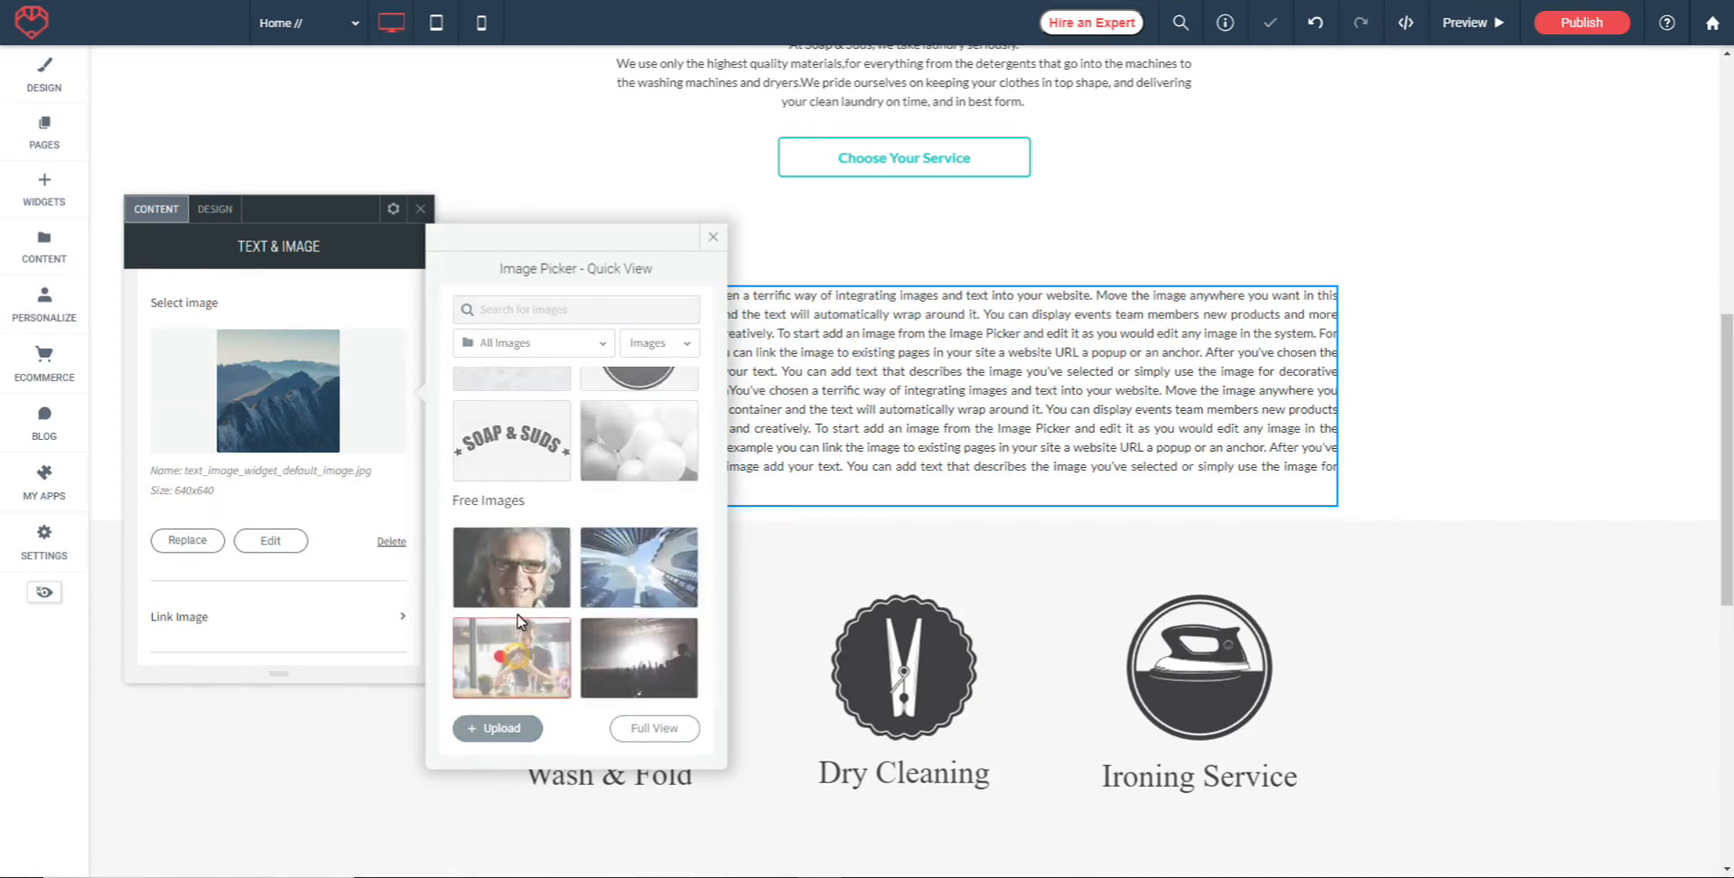
click(496, 610)
Link the widget's image to the existing Home // page
scroll(186, 497, down, 2)
click(185, 498)
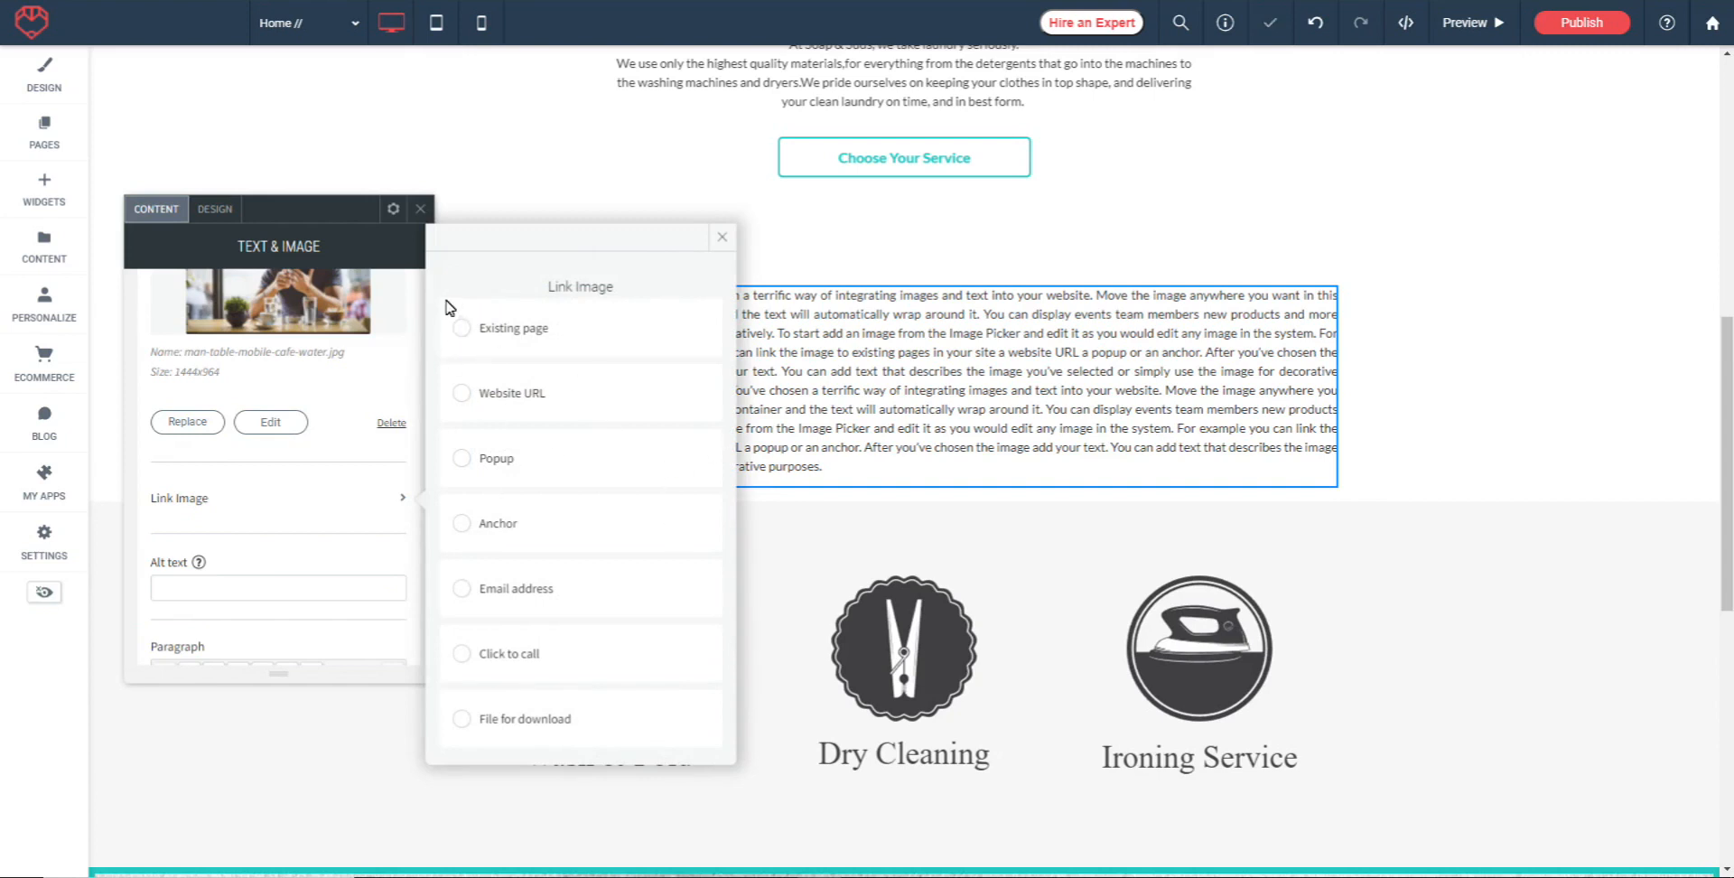
click(459, 329)
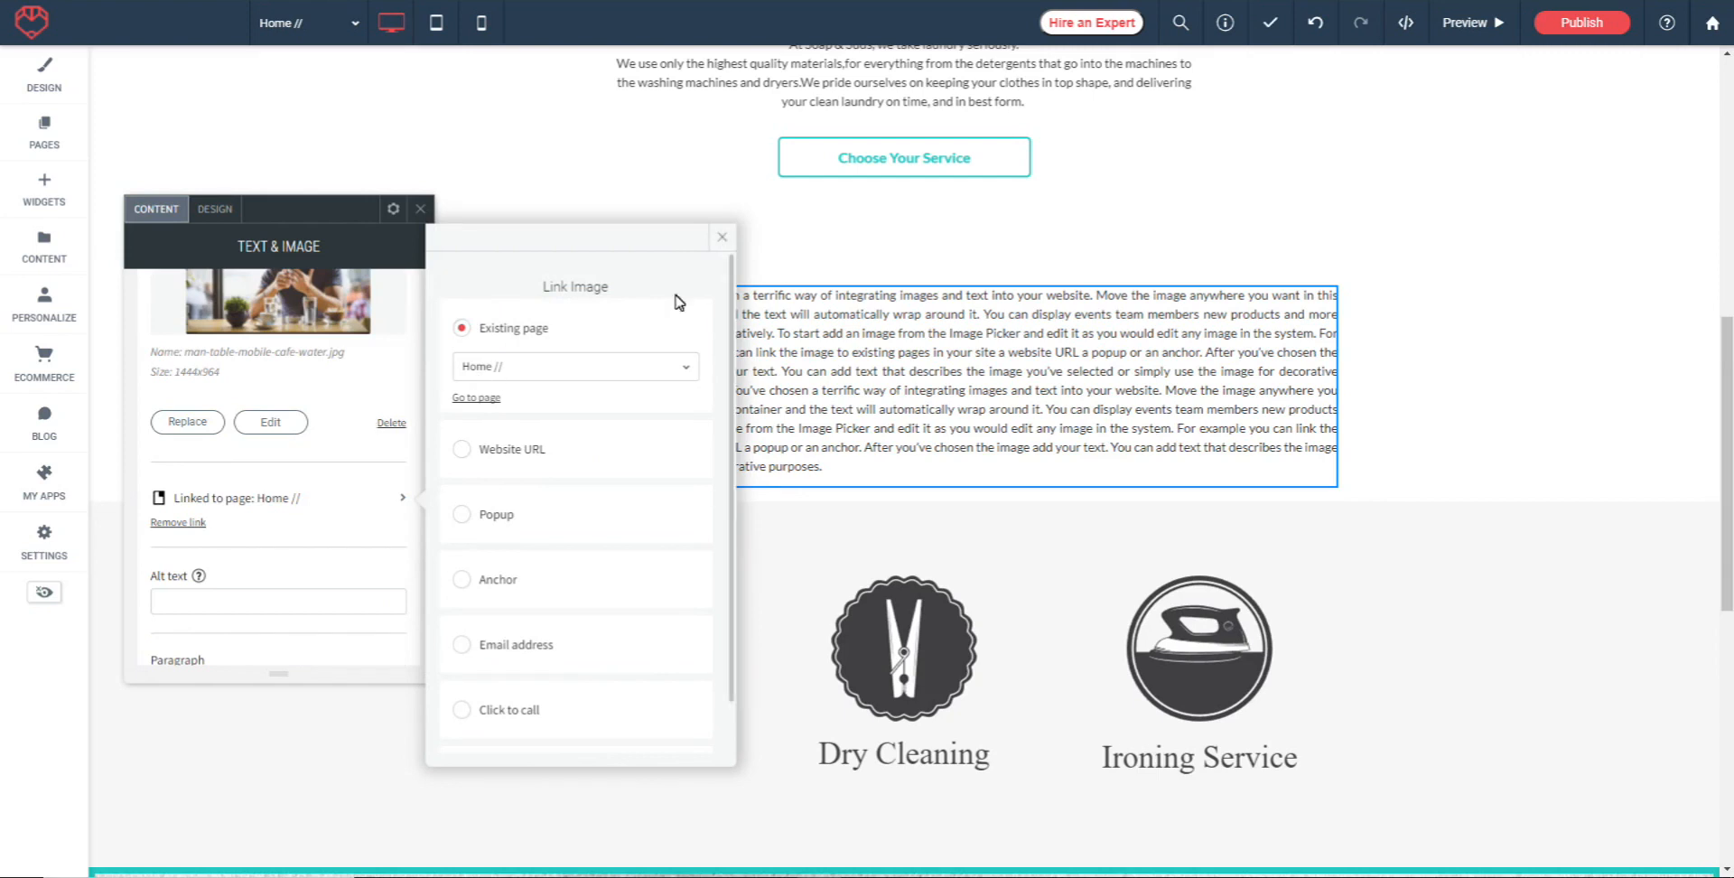
click(721, 237)
Split the widget's text into three paragraphs, breaking after "easily and creatively." and after the first "decorative purposes."
scroll(353, 435, down, 1)
scroll(353, 435, down, 3)
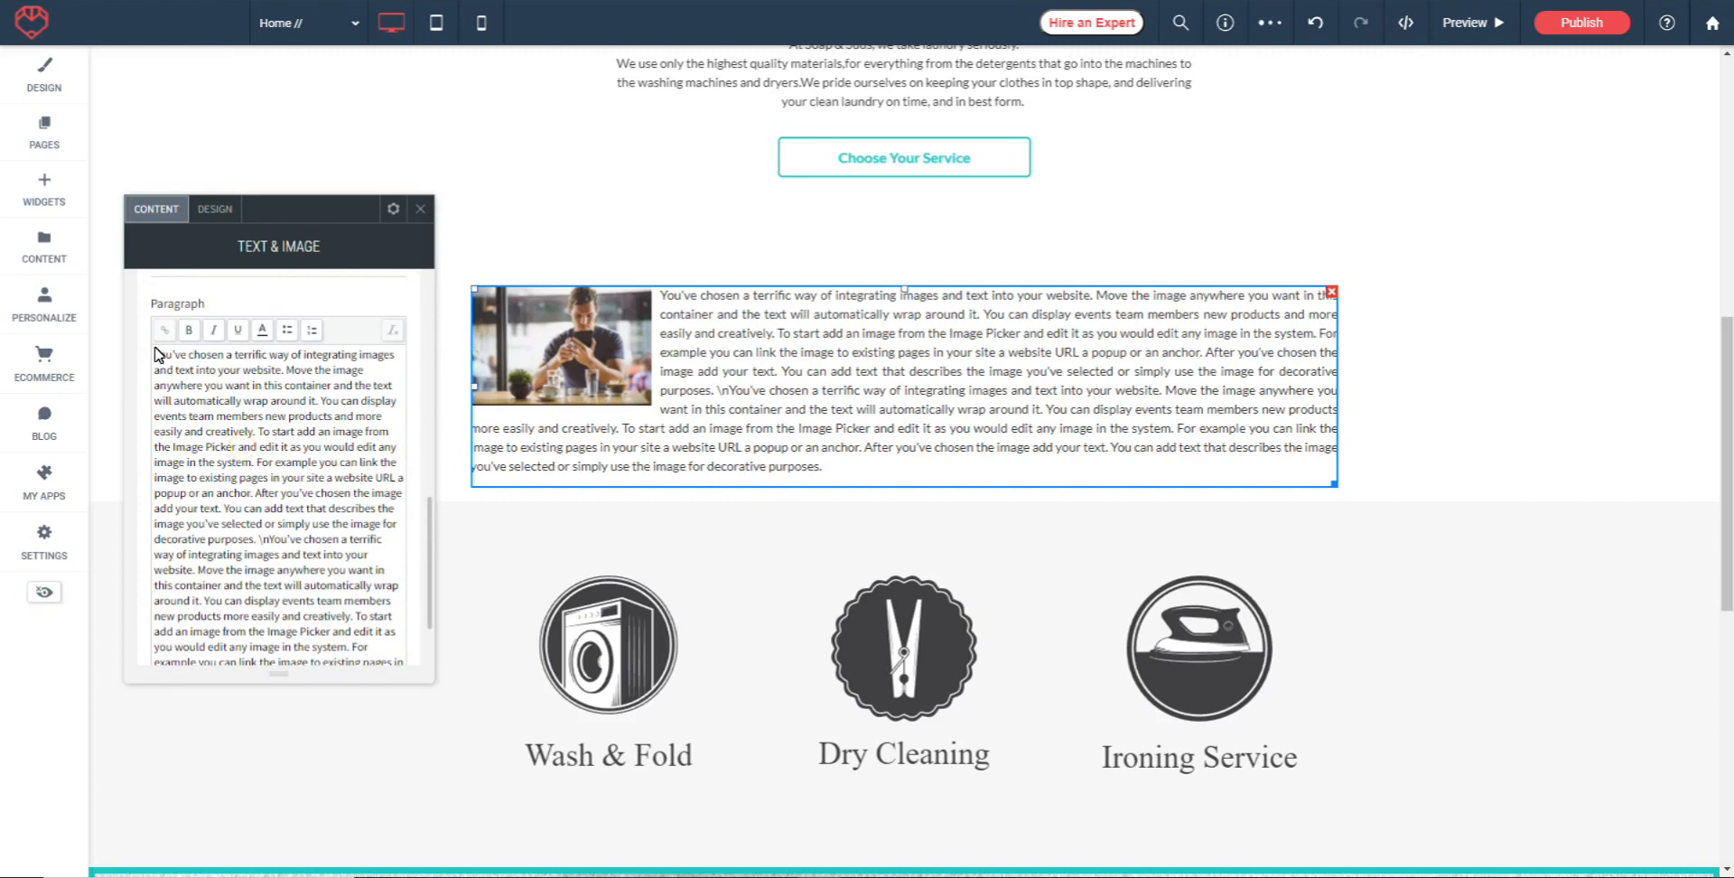
click(263, 431)
key(Return)
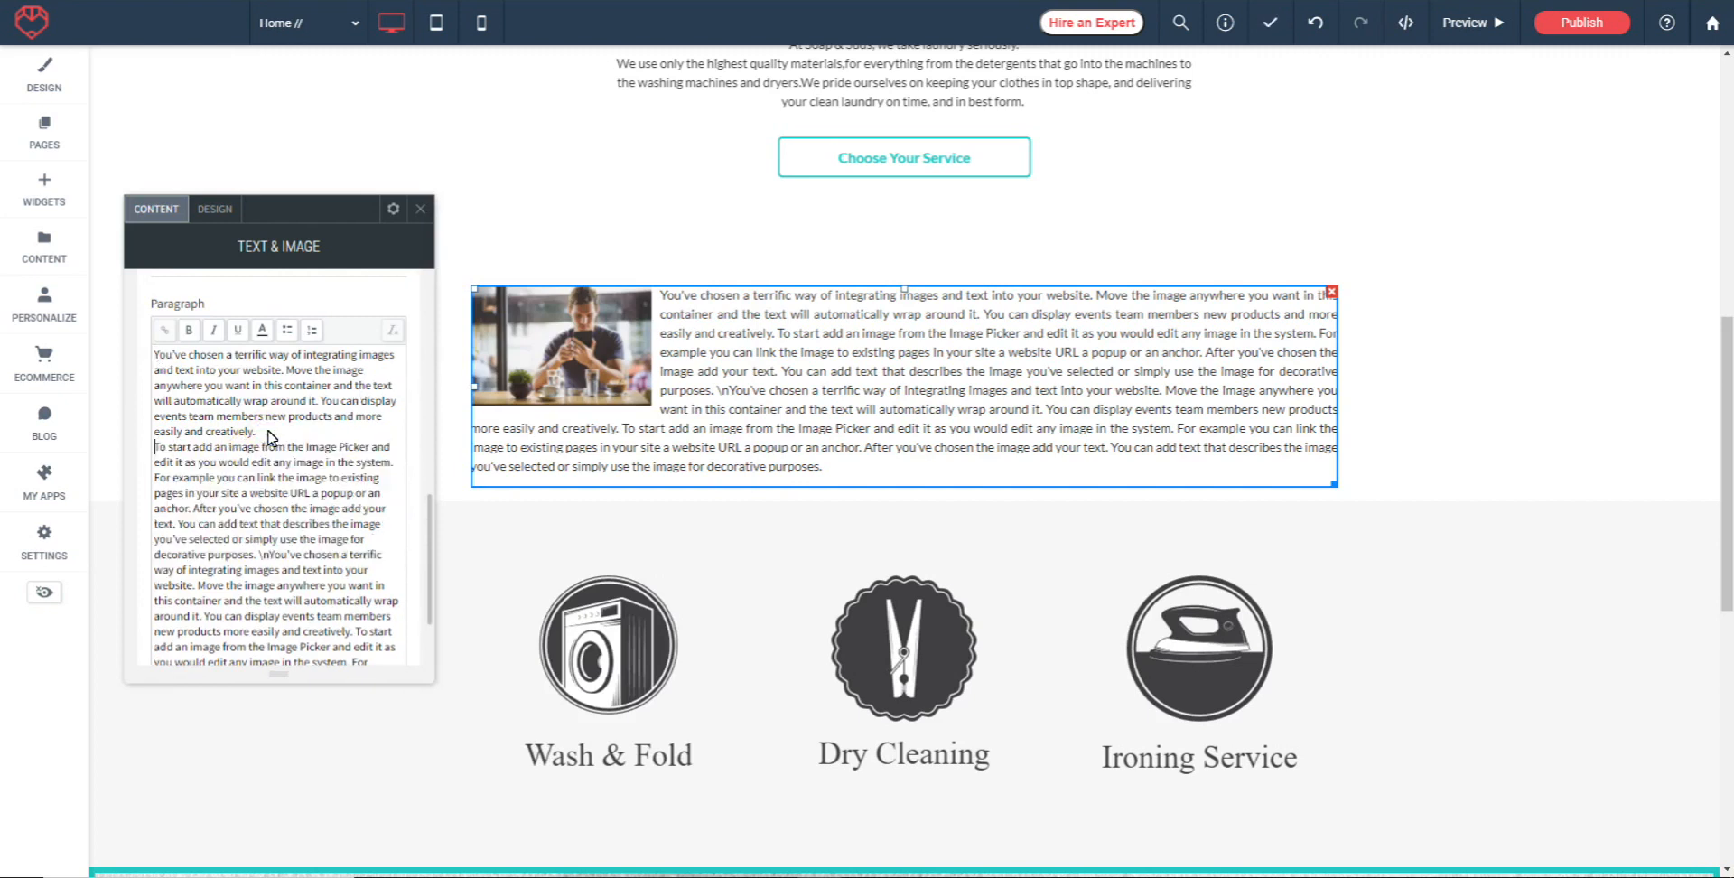
scroll(334, 435, down, 3)
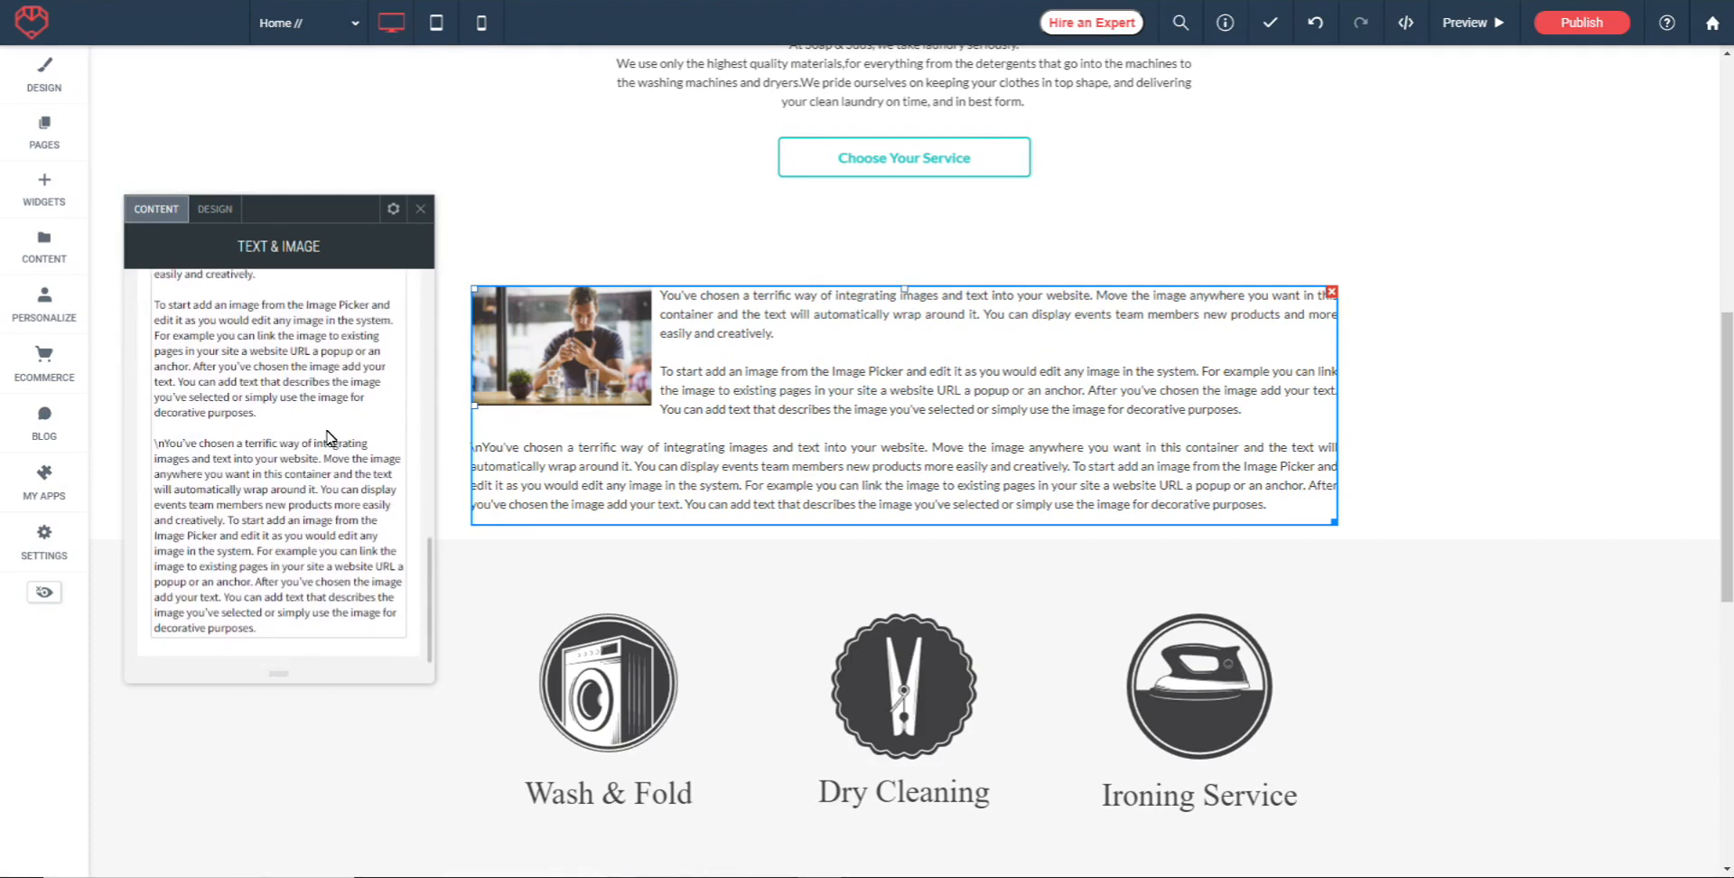
Turn on Keep proportion for the widget's image and set its width to 411px
scroll(327, 488, up, 10)
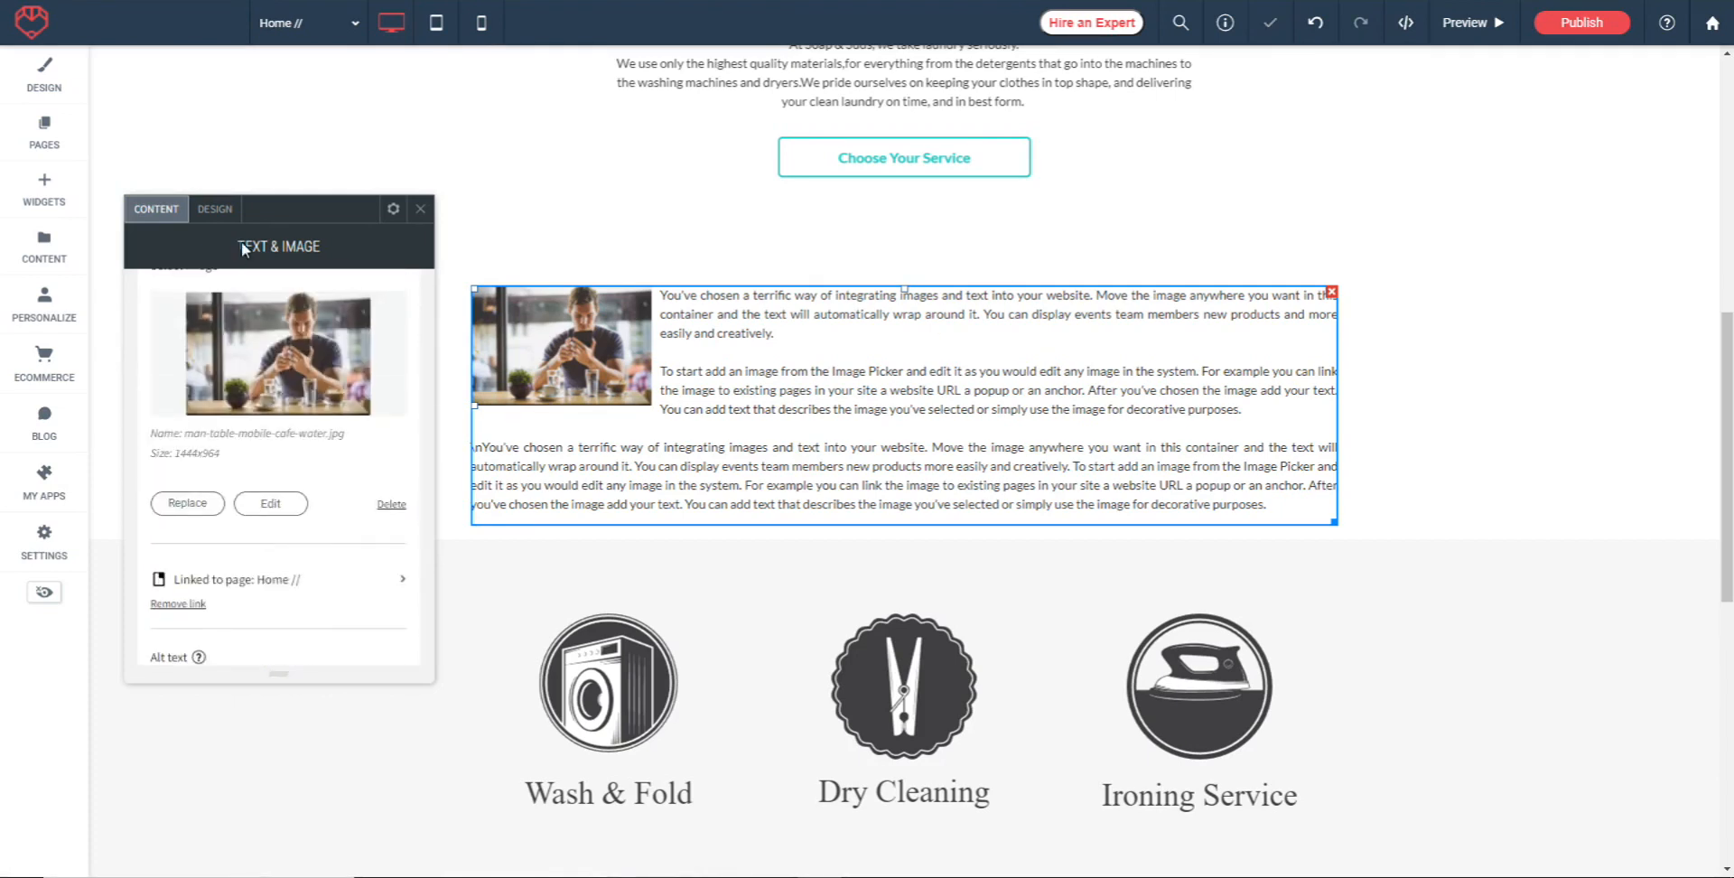
click(213, 208)
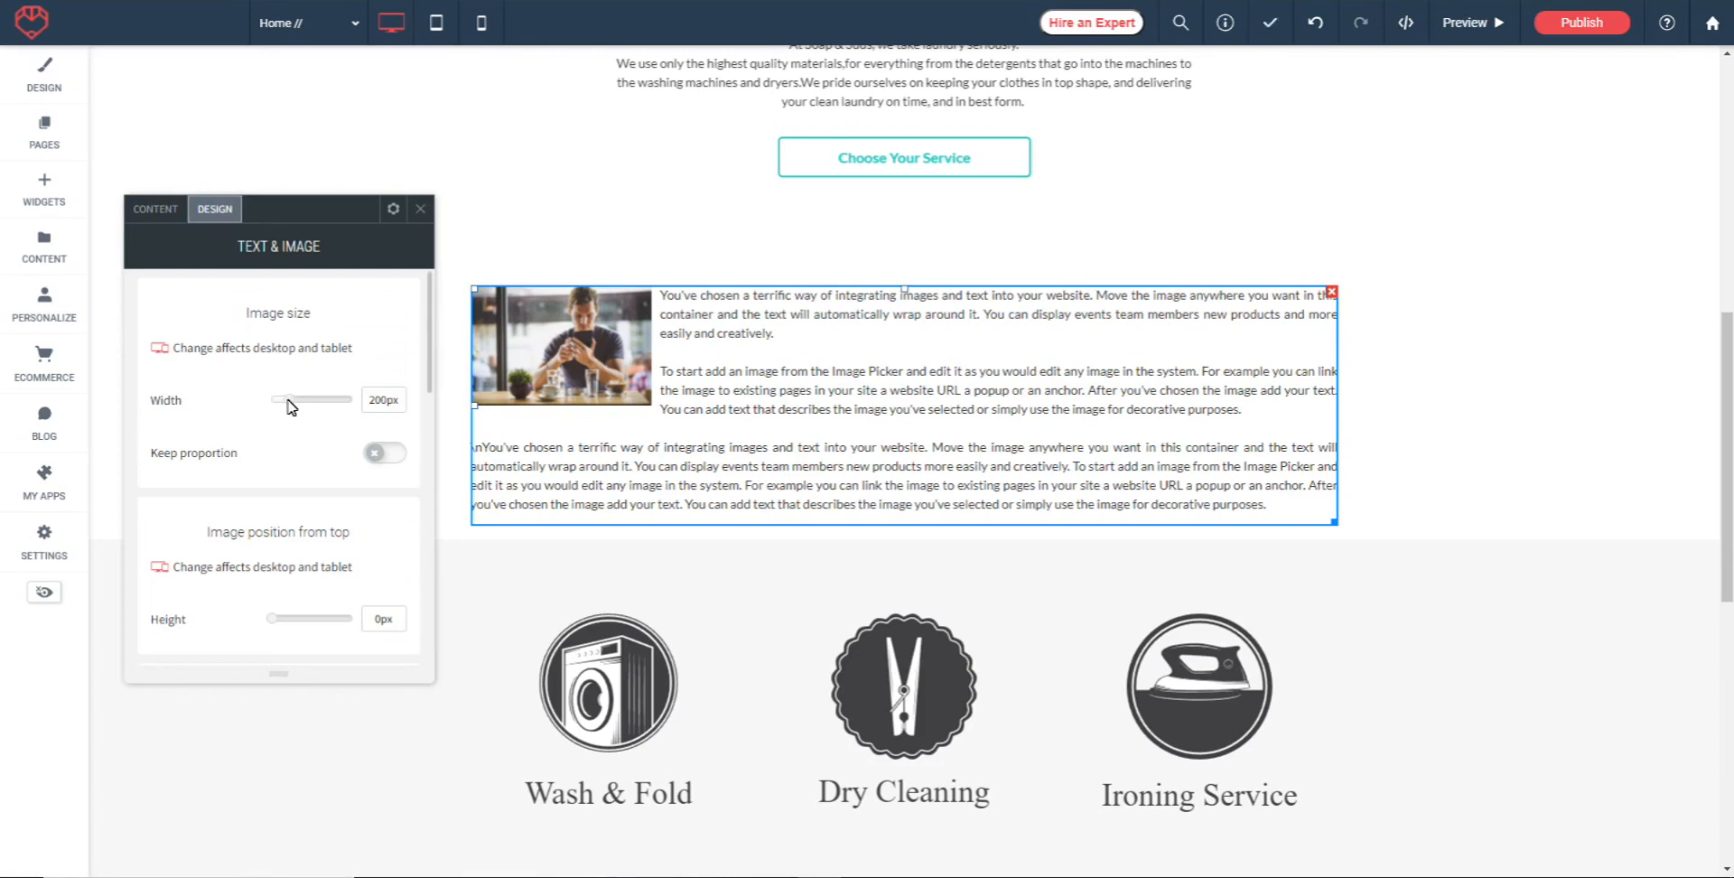
click(397, 459)
drag(287, 403, 313, 407)
scroll(284, 456, down, 2)
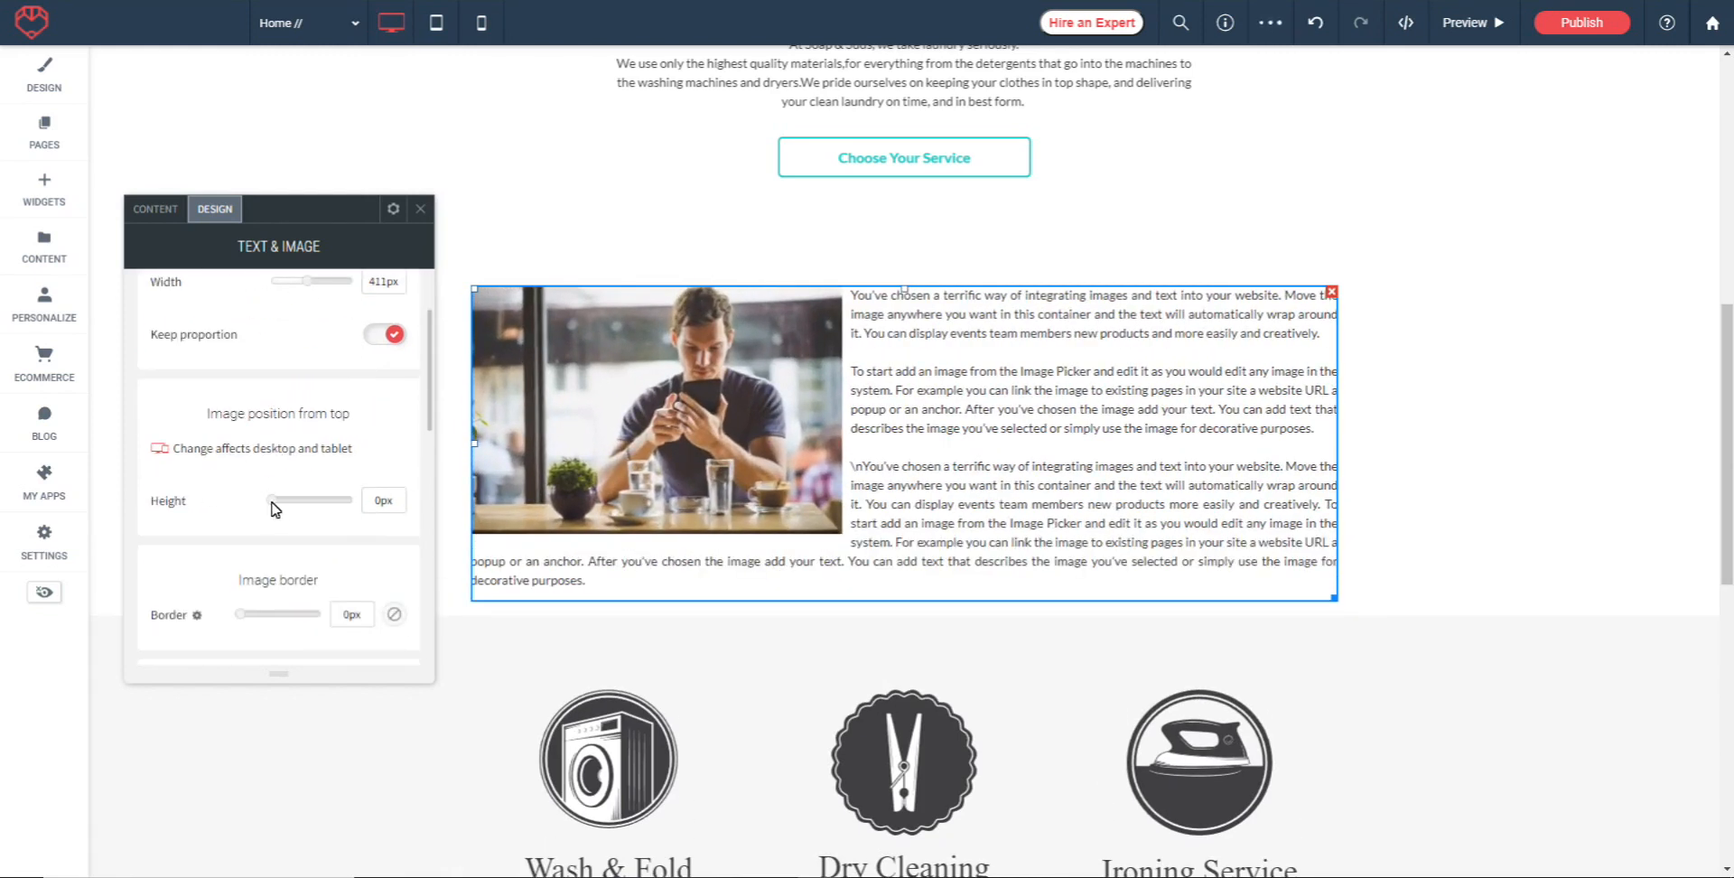
Try adjusting the image position from the top, leave it at 0px, and give the image a 4px border
mouse_move(273, 504)
mouse_down()
mouse_move(296, 501)
mouse_move(274, 501)
mouse_up()
scroll(237, 483, down, 3)
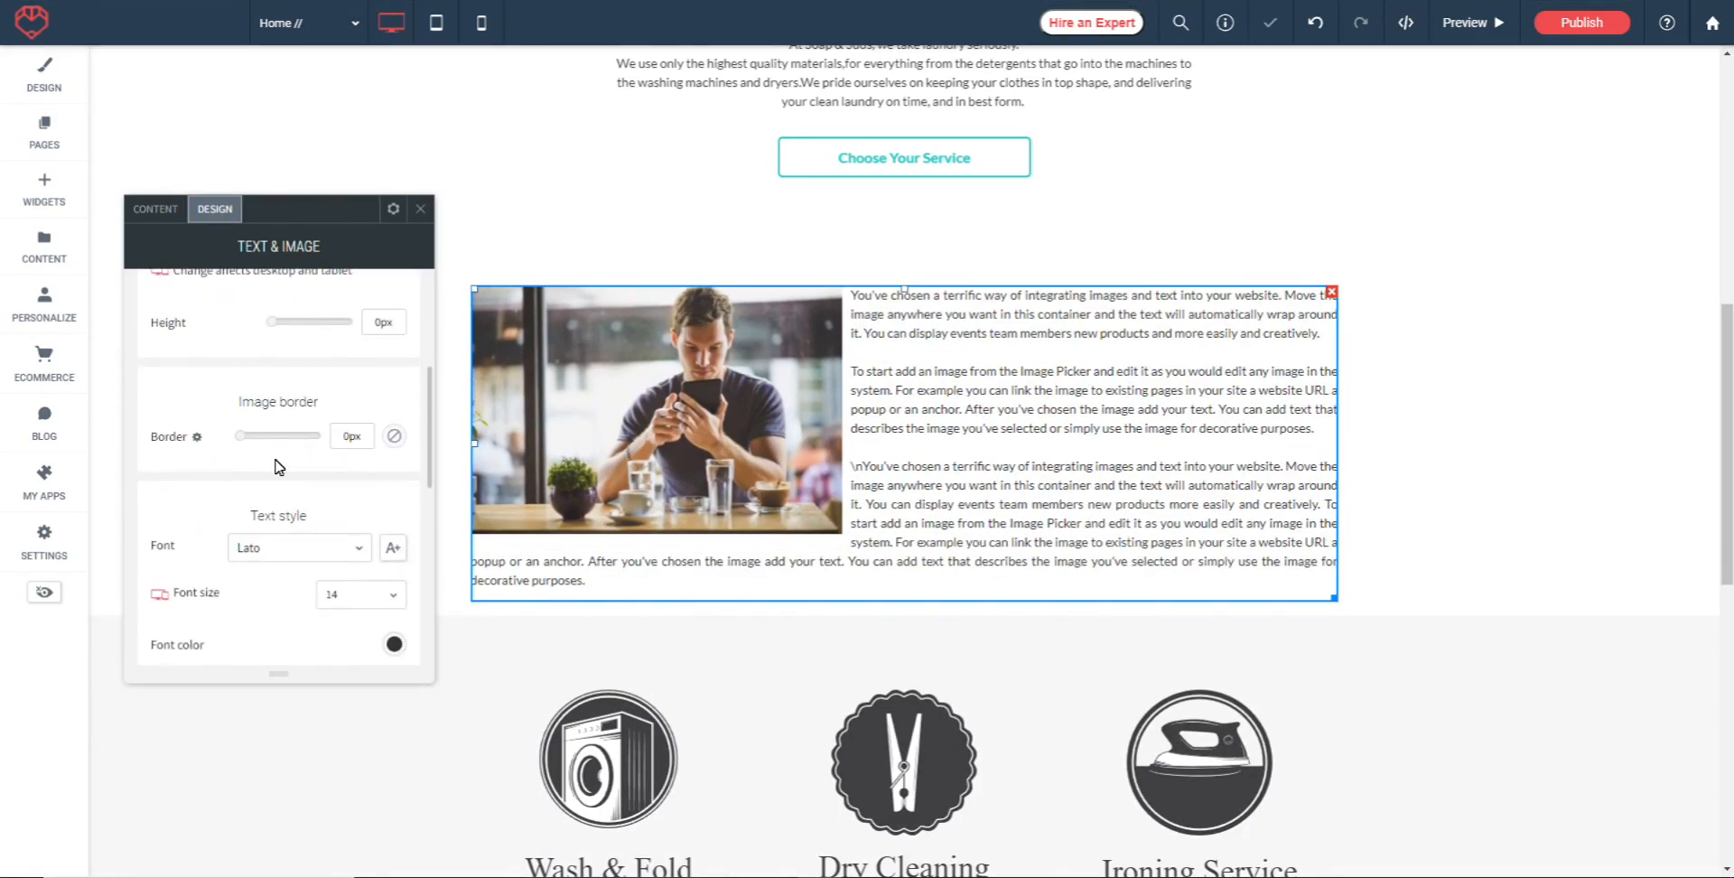
click(242, 435)
drag(259, 435, 258, 434)
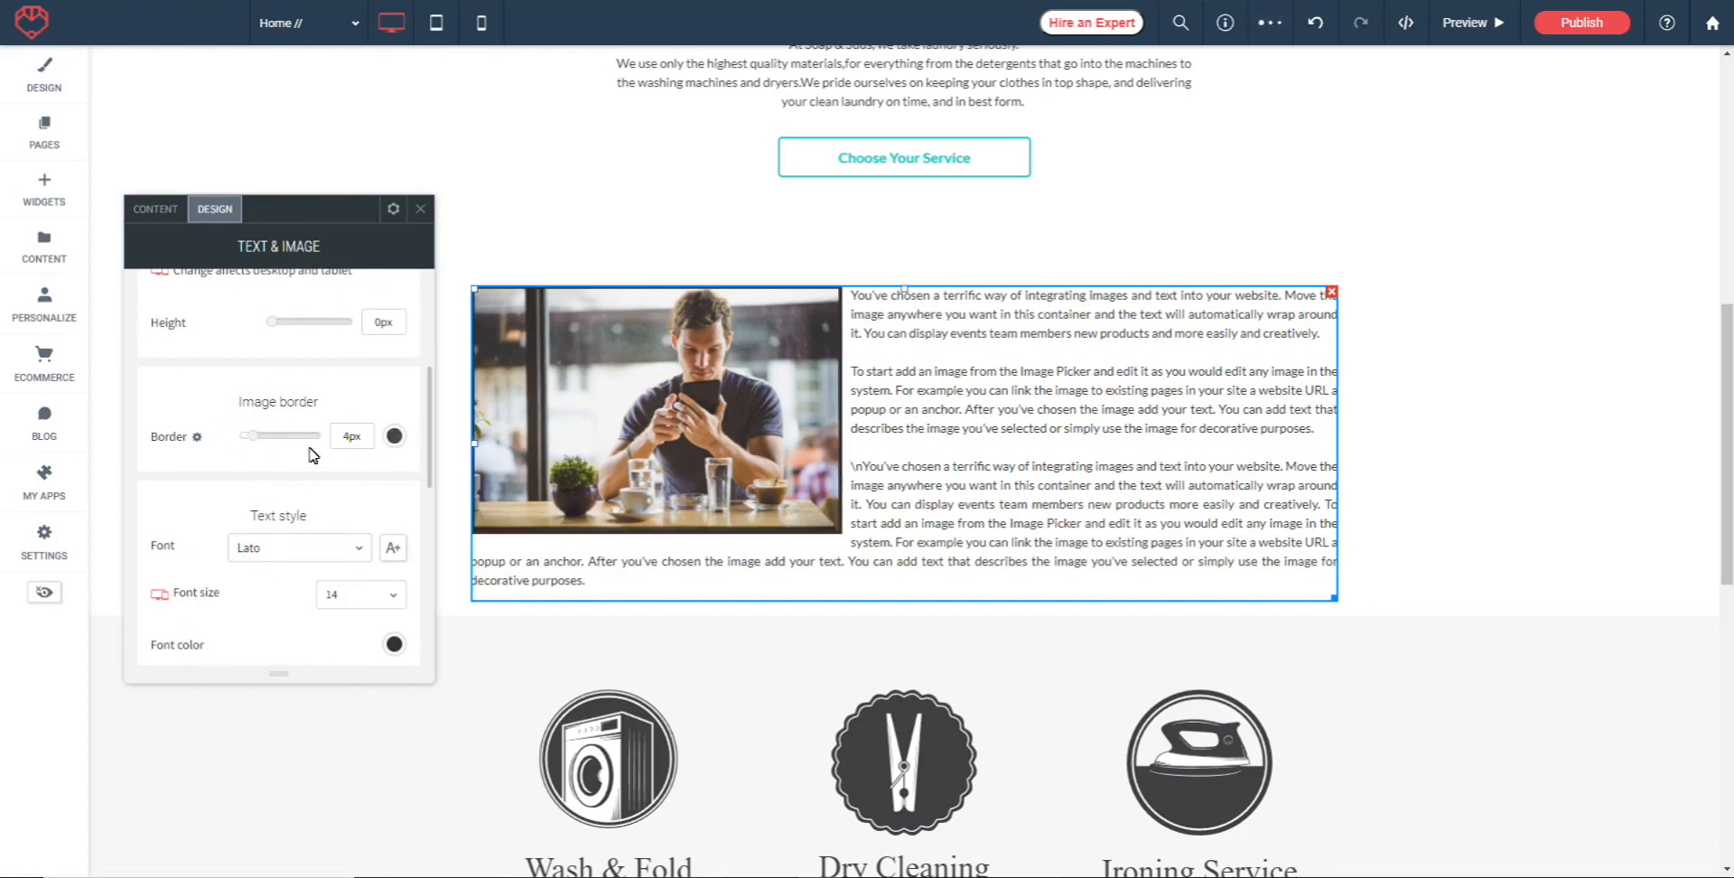
Set the font size of the widget's text to 16
scroll(311, 442, down, 1)
scroll(312, 435, down, 2)
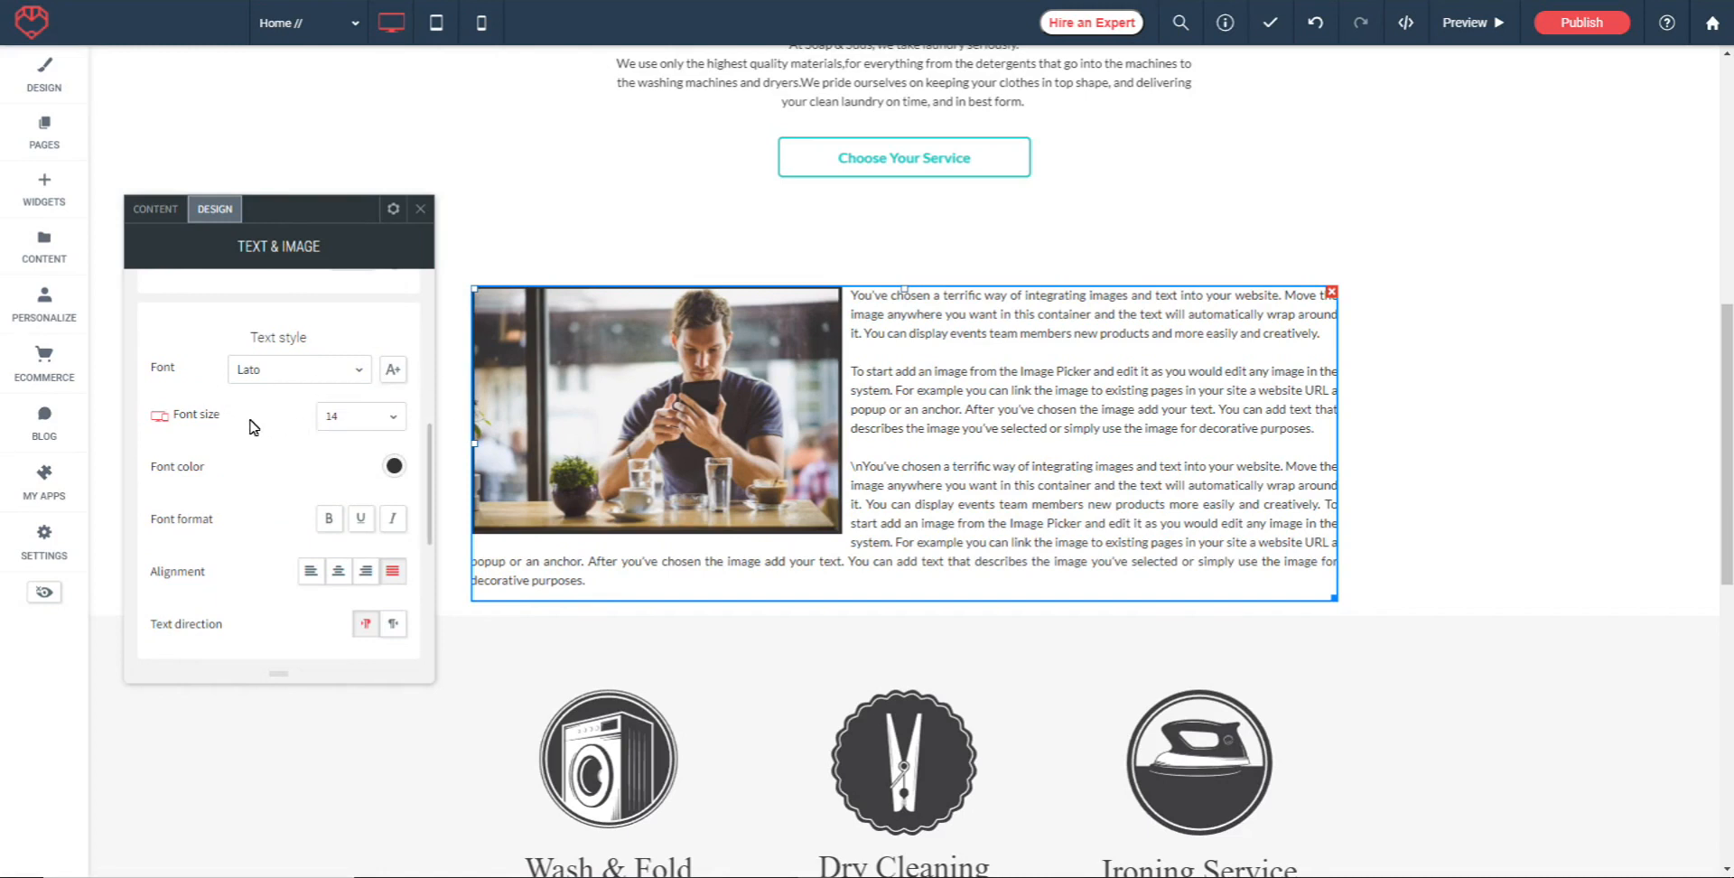
click(393, 416)
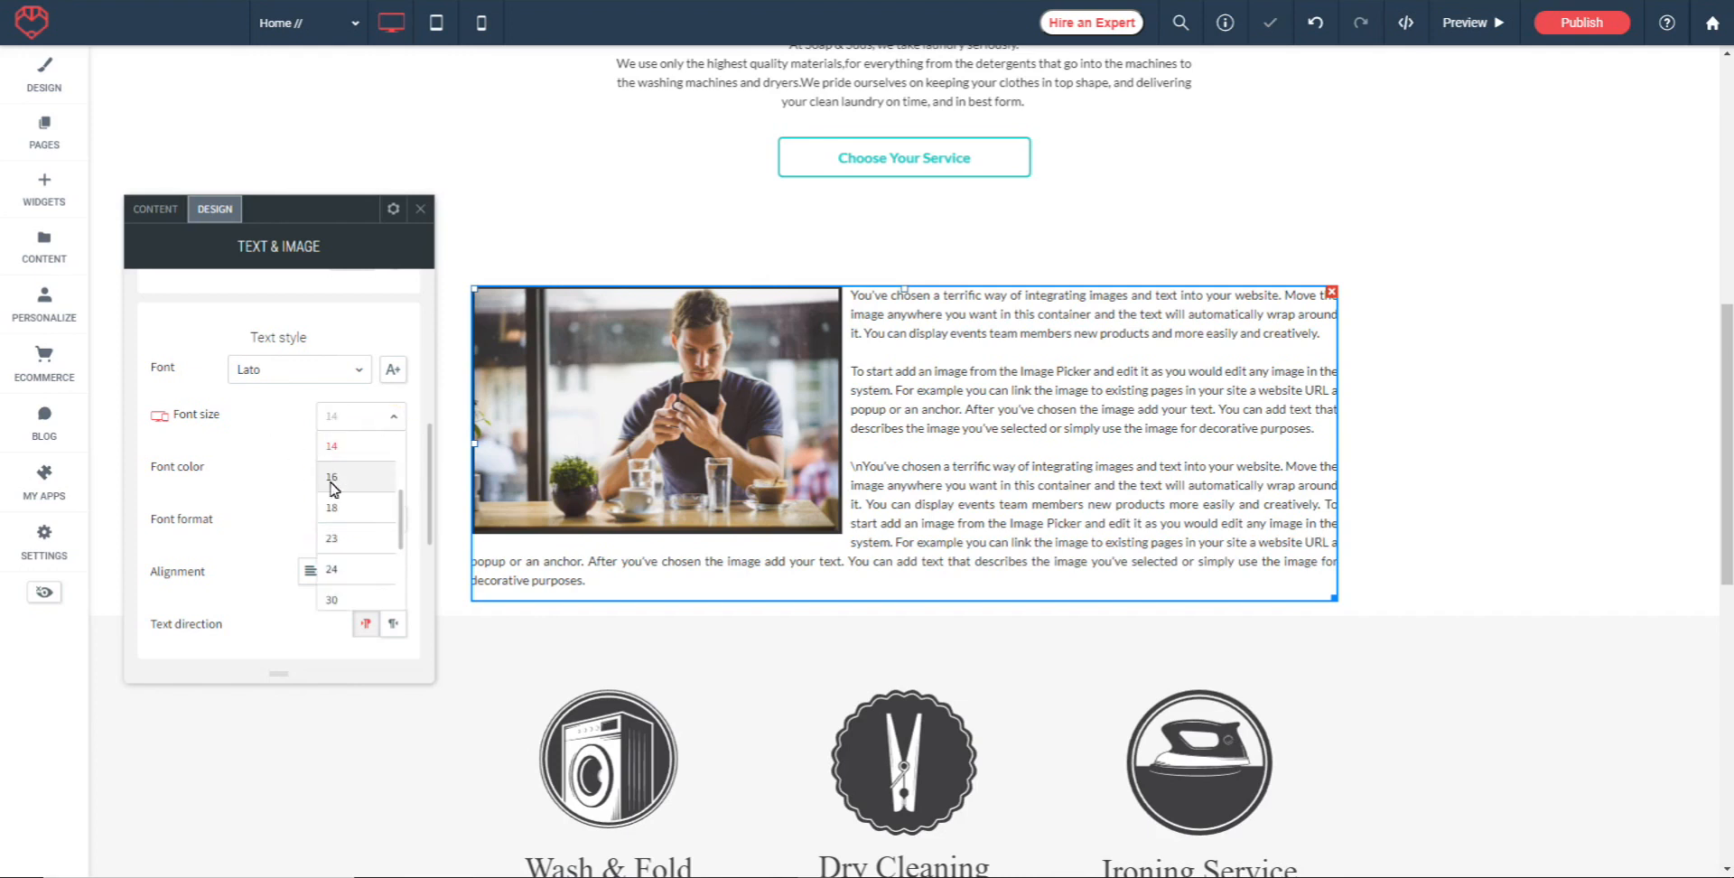
click(337, 475)
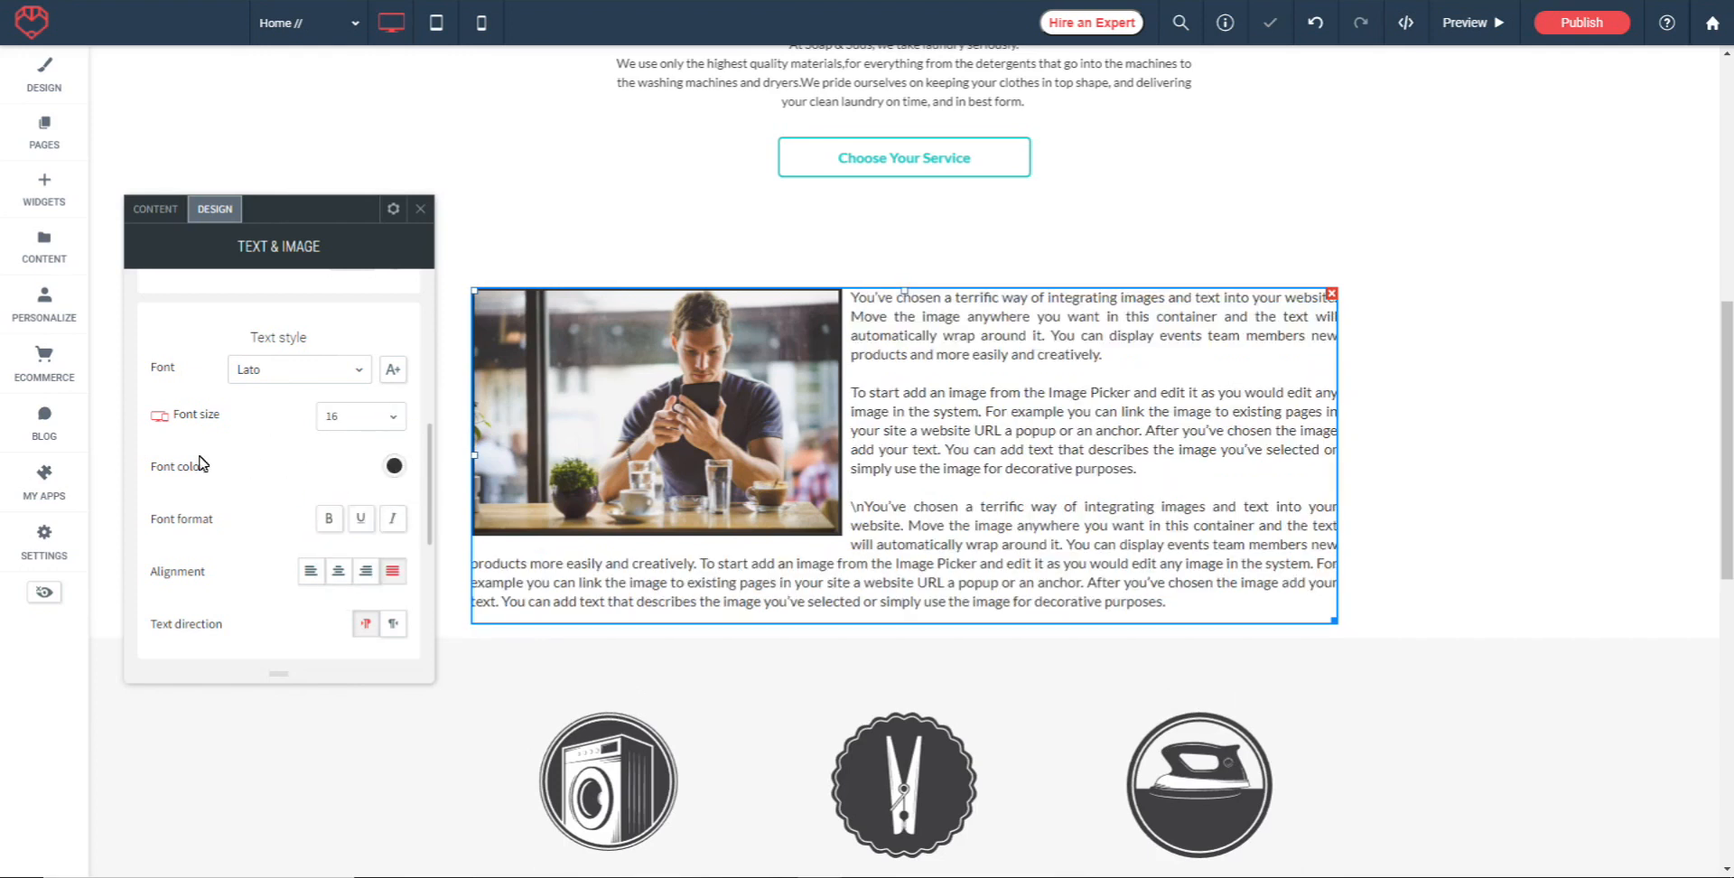
Set the Text & Image widget's background color to the recent red #cd5866
scroll(253, 469, down, 1)
scroll(225, 465, down, 1)
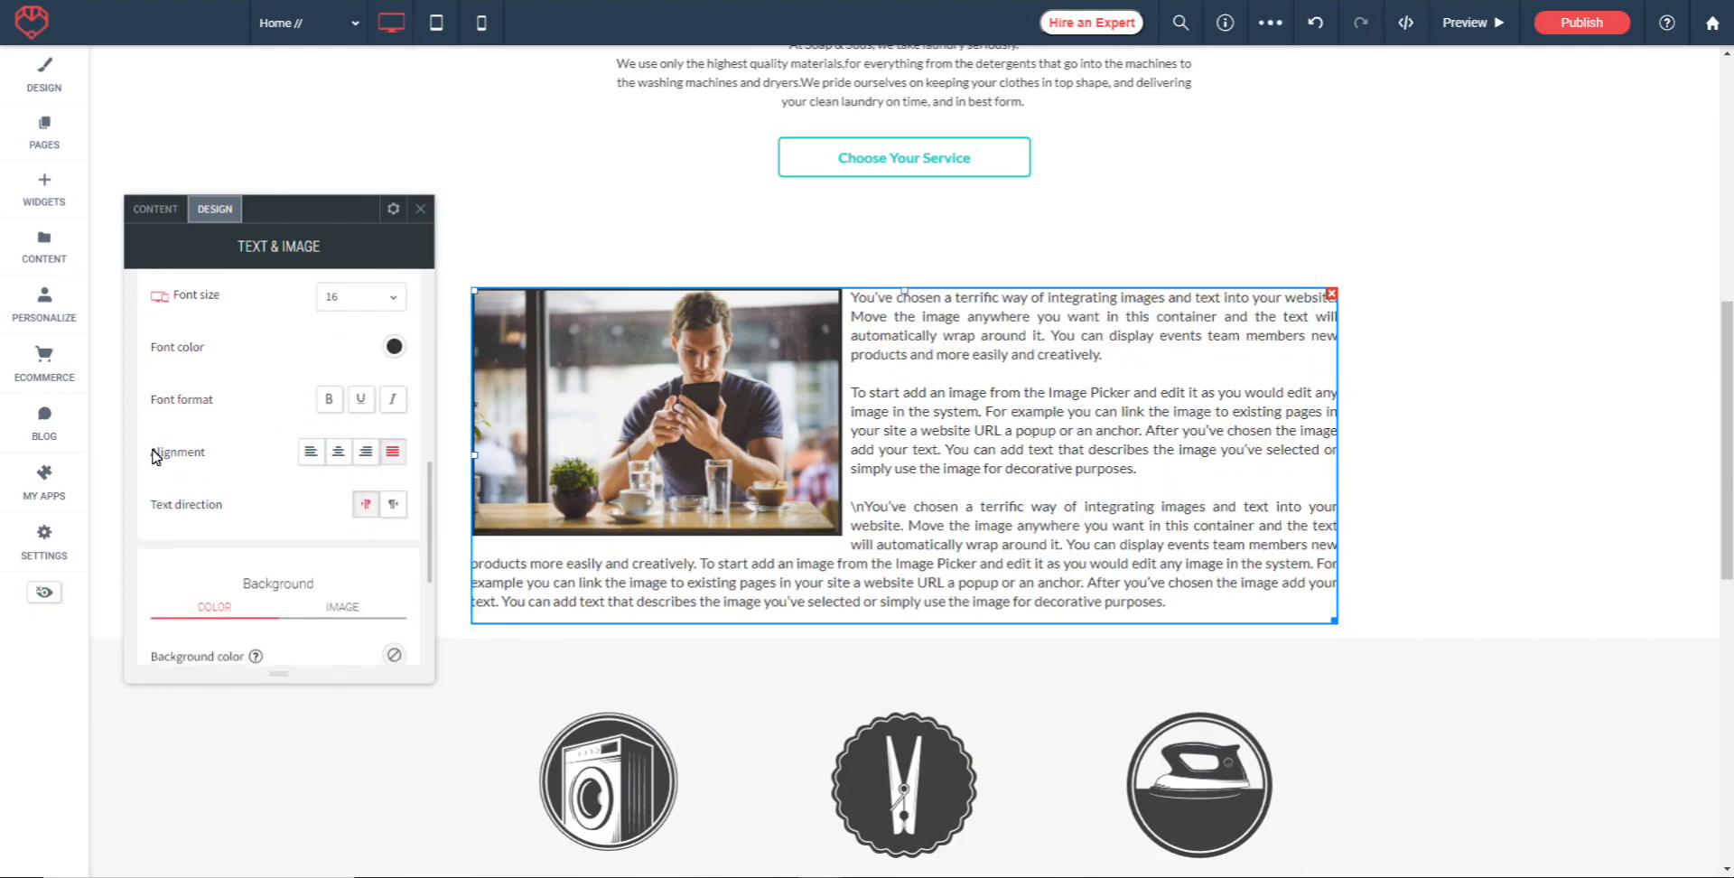
scroll(289, 472, down, 1)
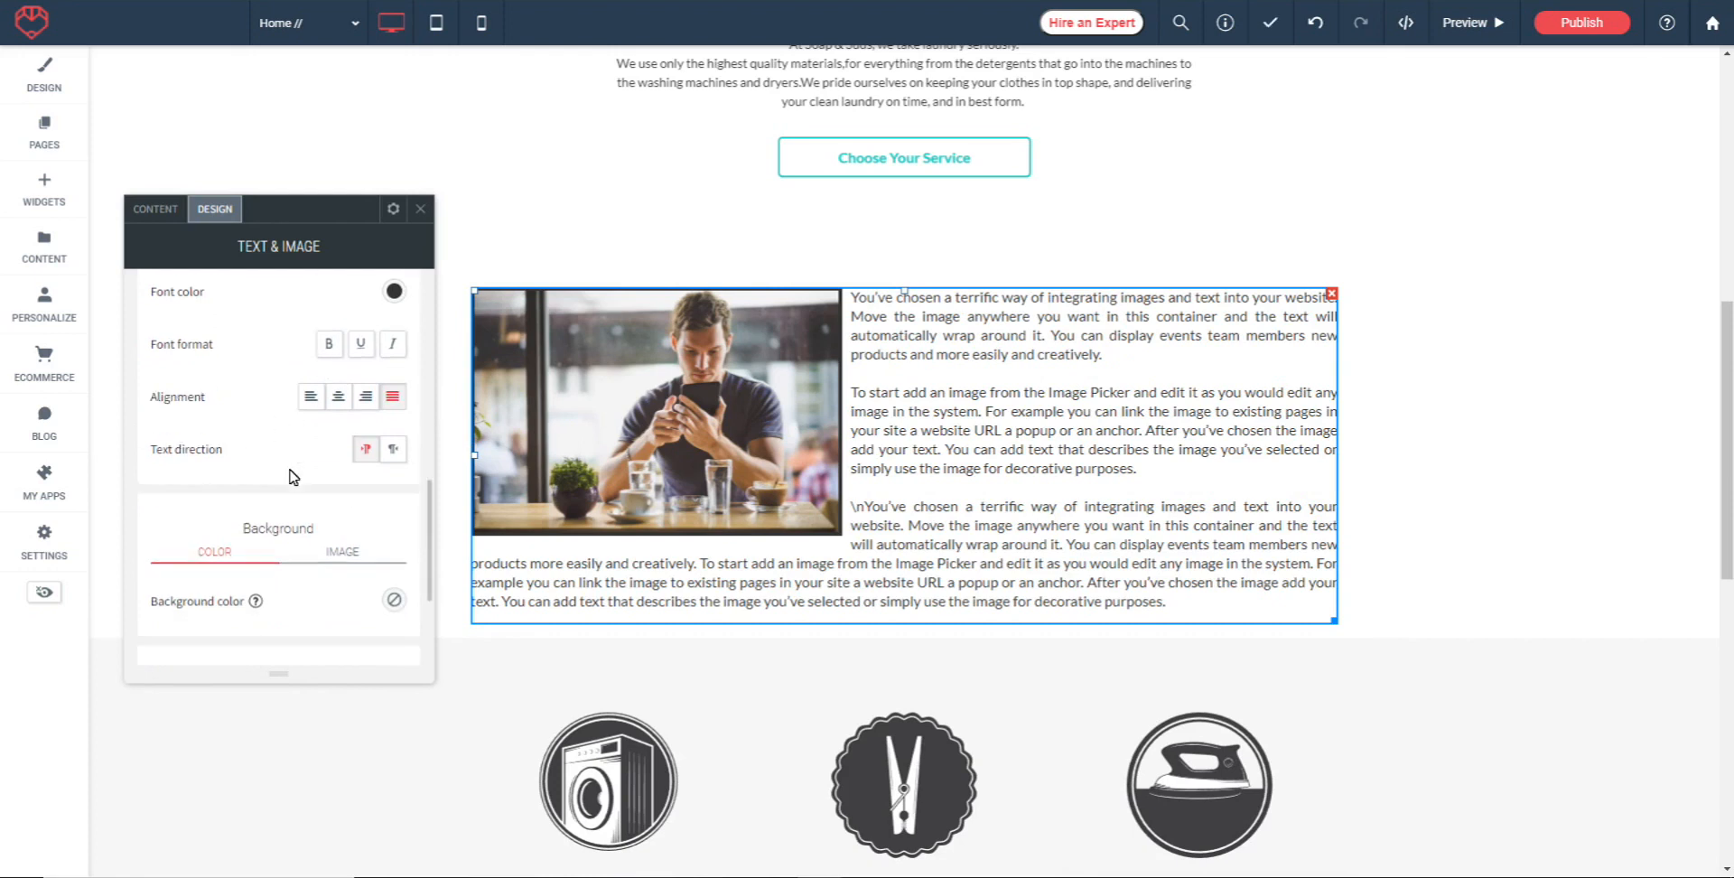
scroll(283, 444, down, 3)
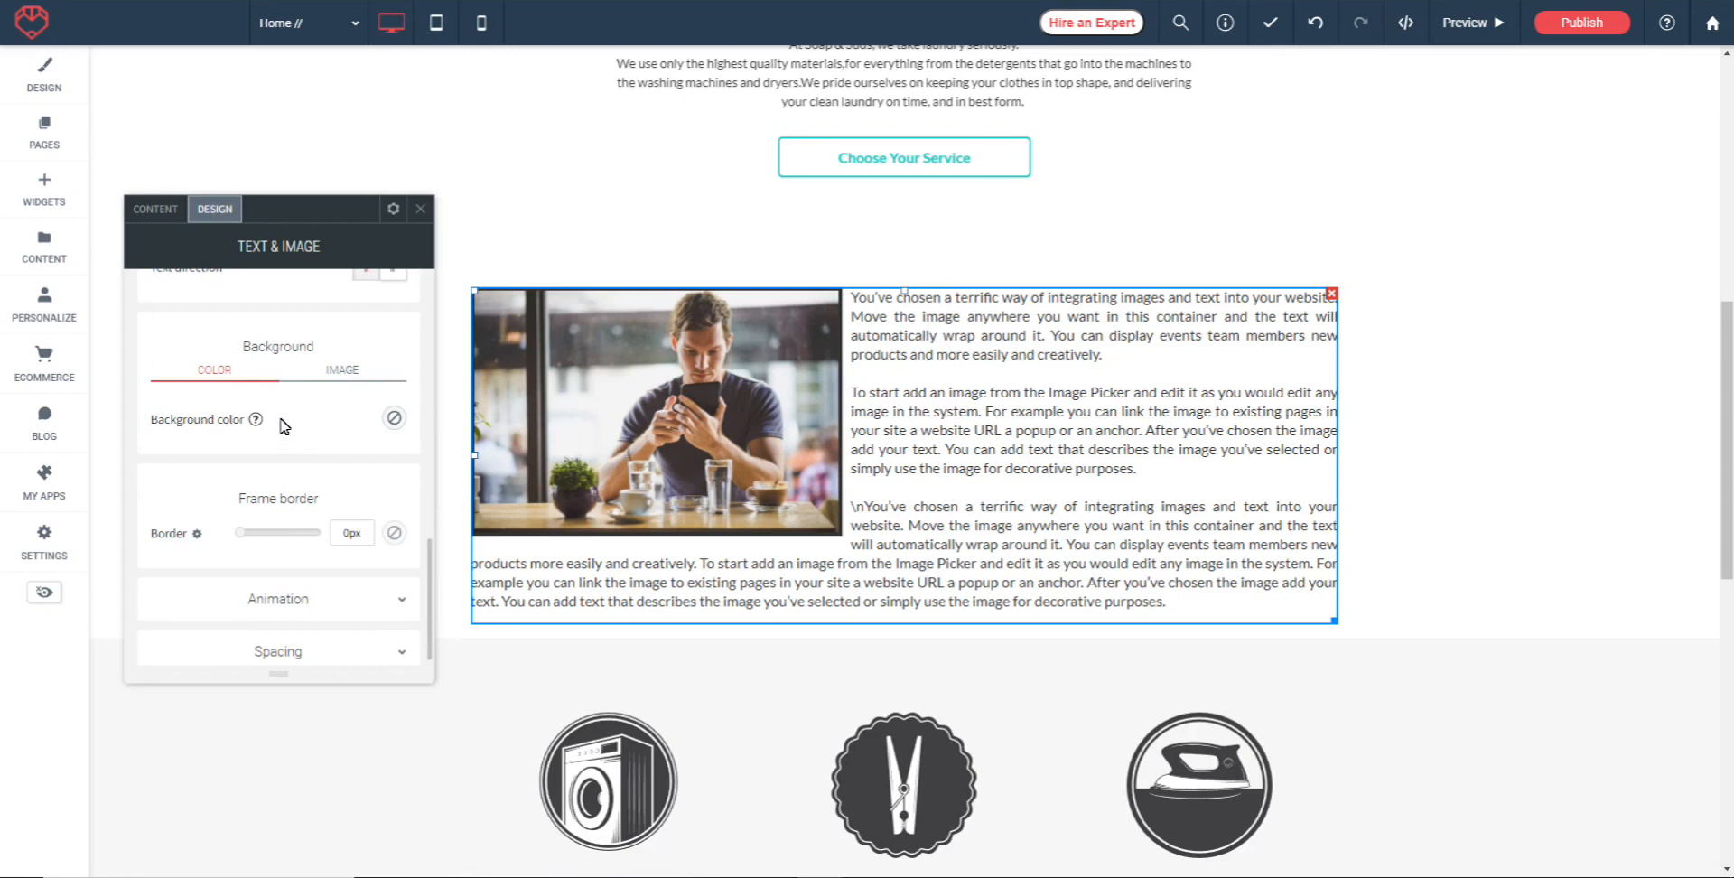
click(394, 418)
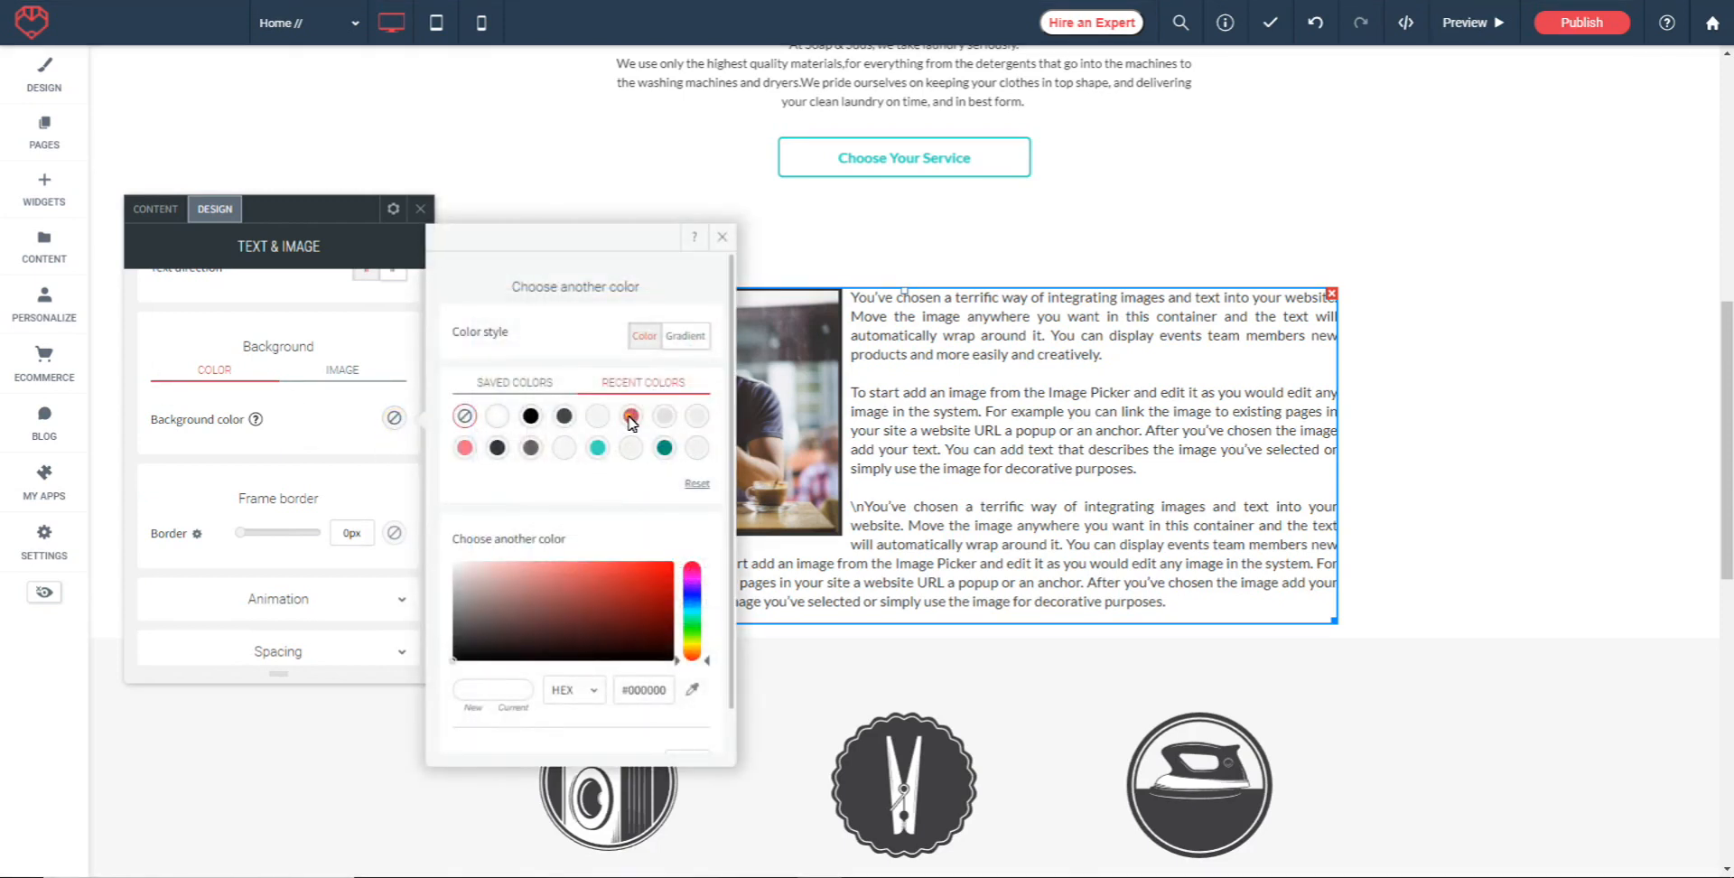
click(630, 416)
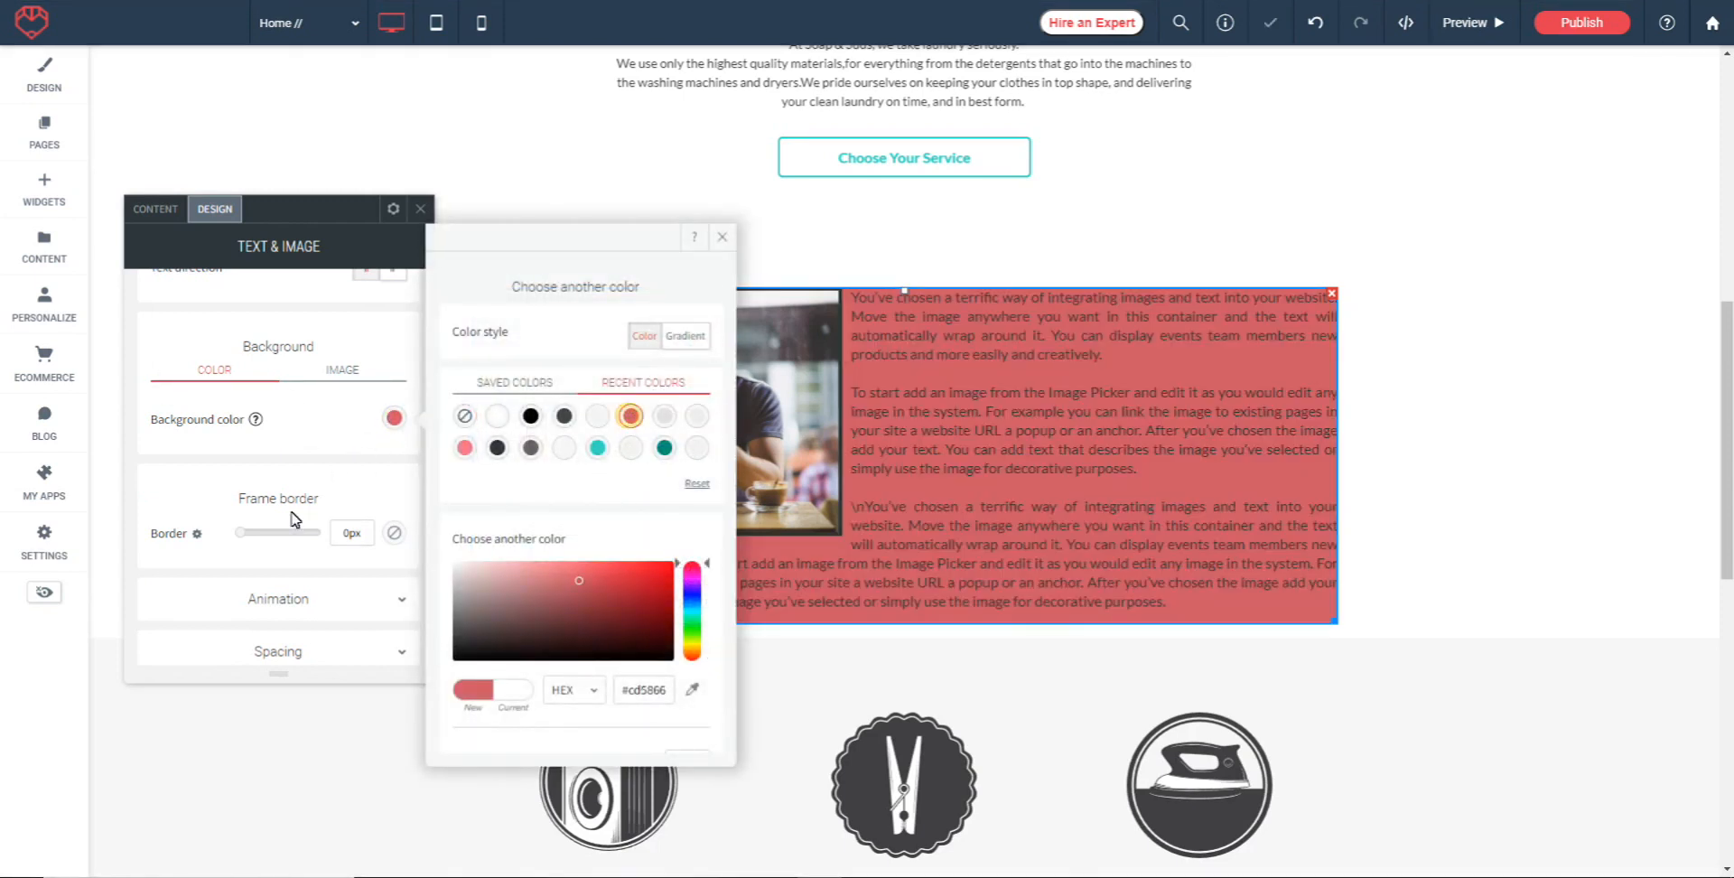
click(329, 436)
Use the Soap & Suds logo (Logo-124x35.svg) as the widget's background image and display it as Full image
click(337, 378)
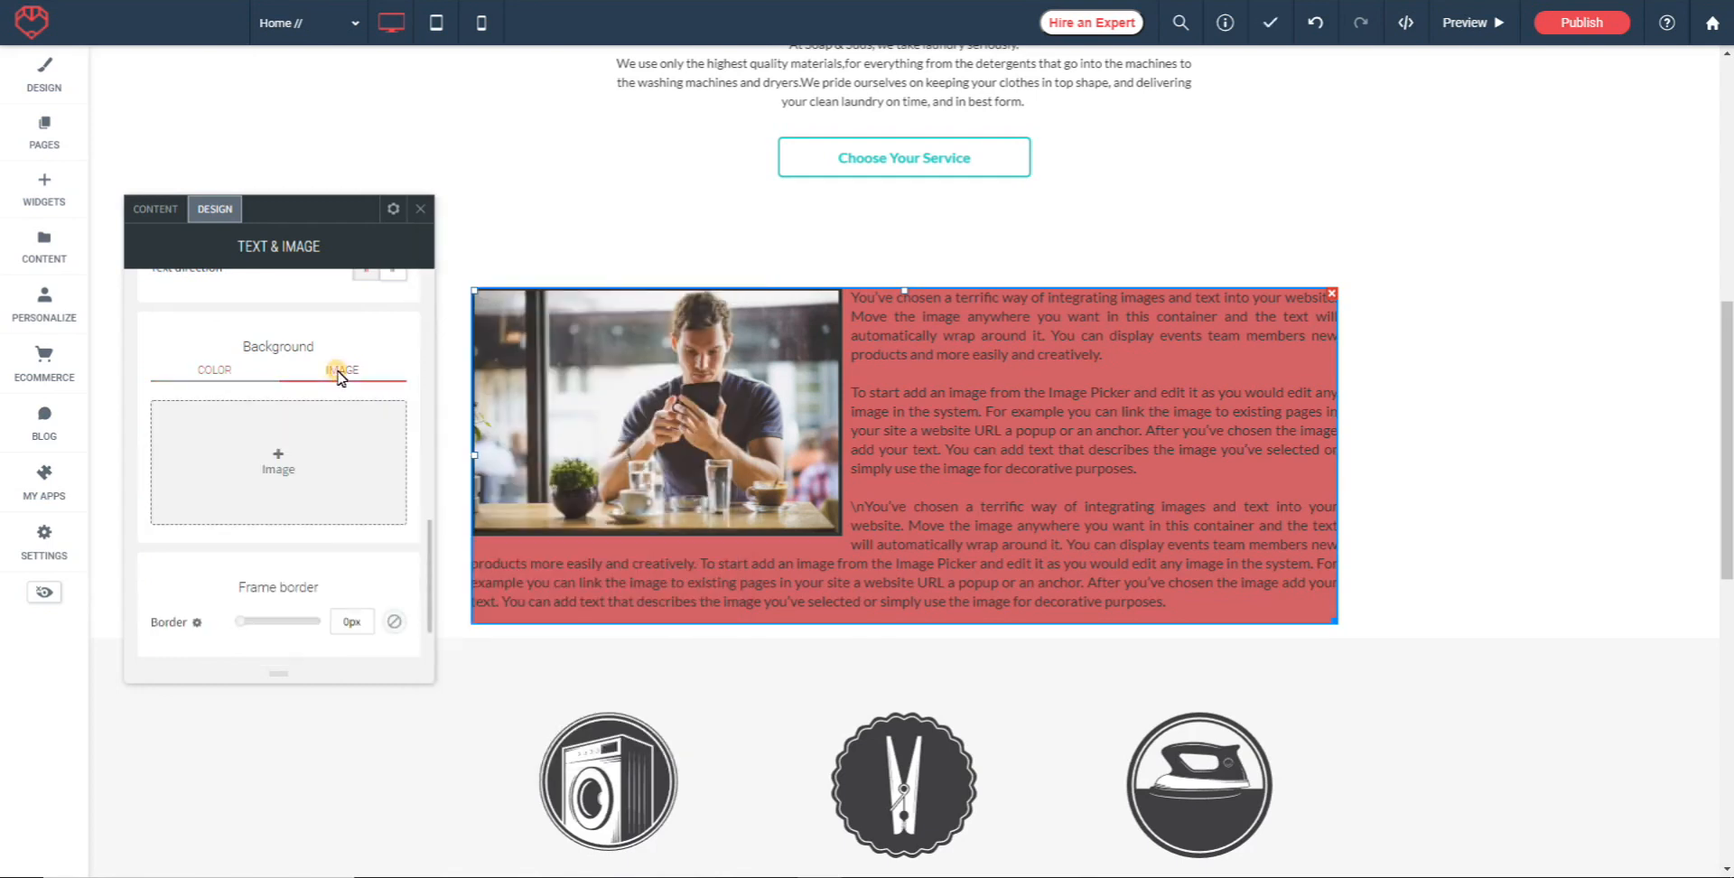
click(240, 457)
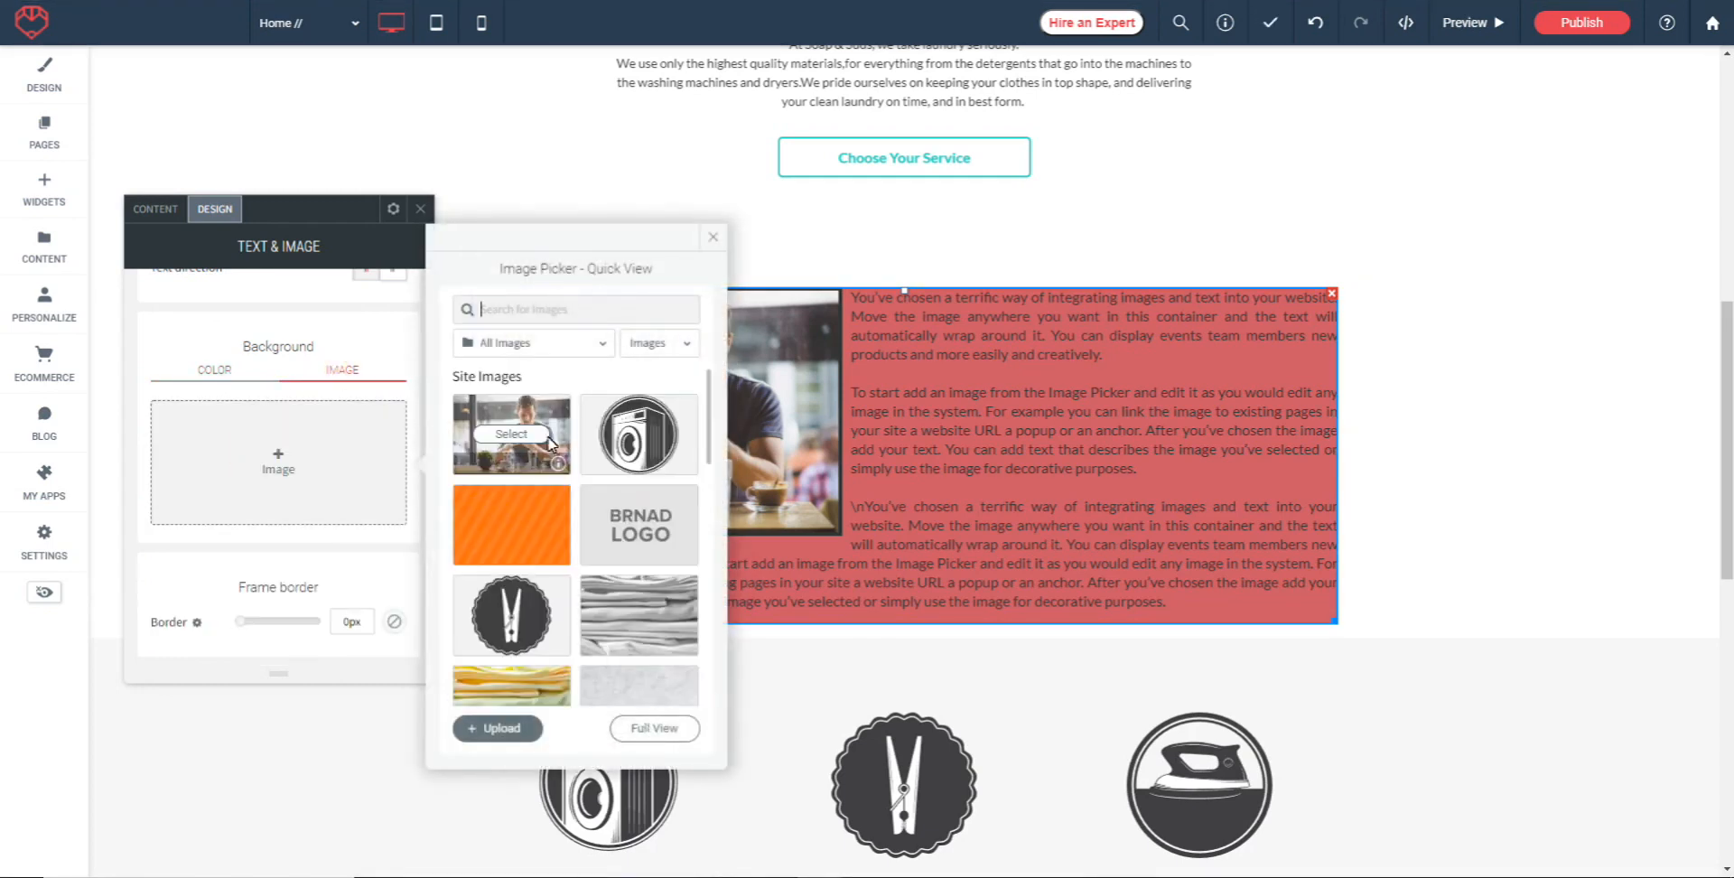
click(550, 312)
mouse_move(516, 417)
scroll(587, 437, down, 3)
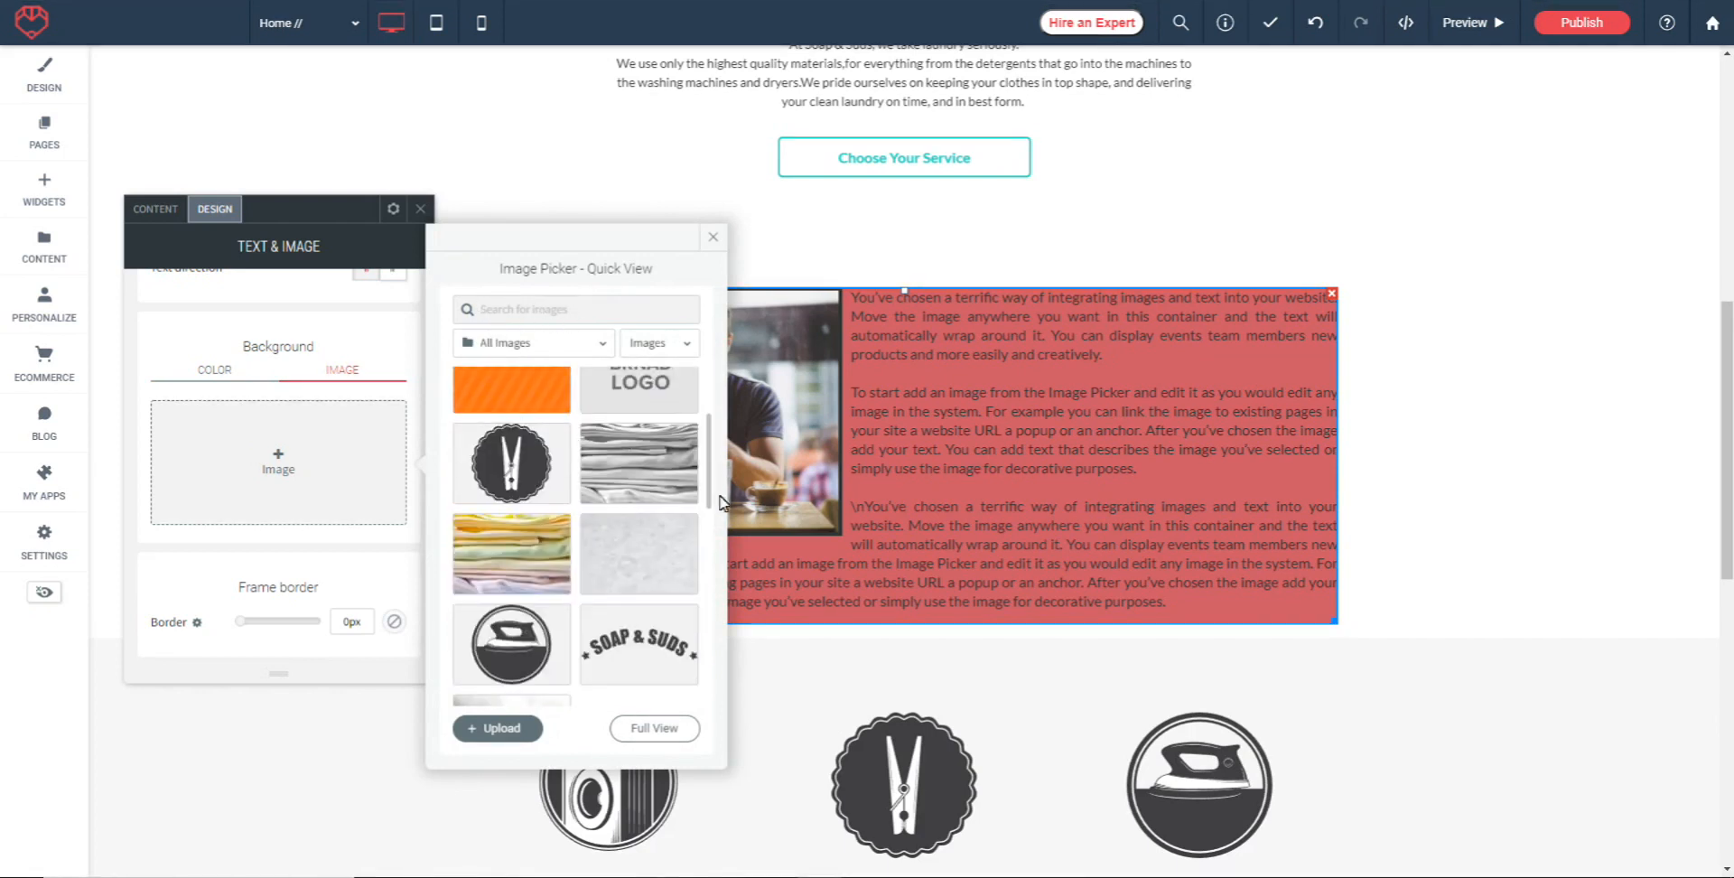
scroll(628, 503, down, 2)
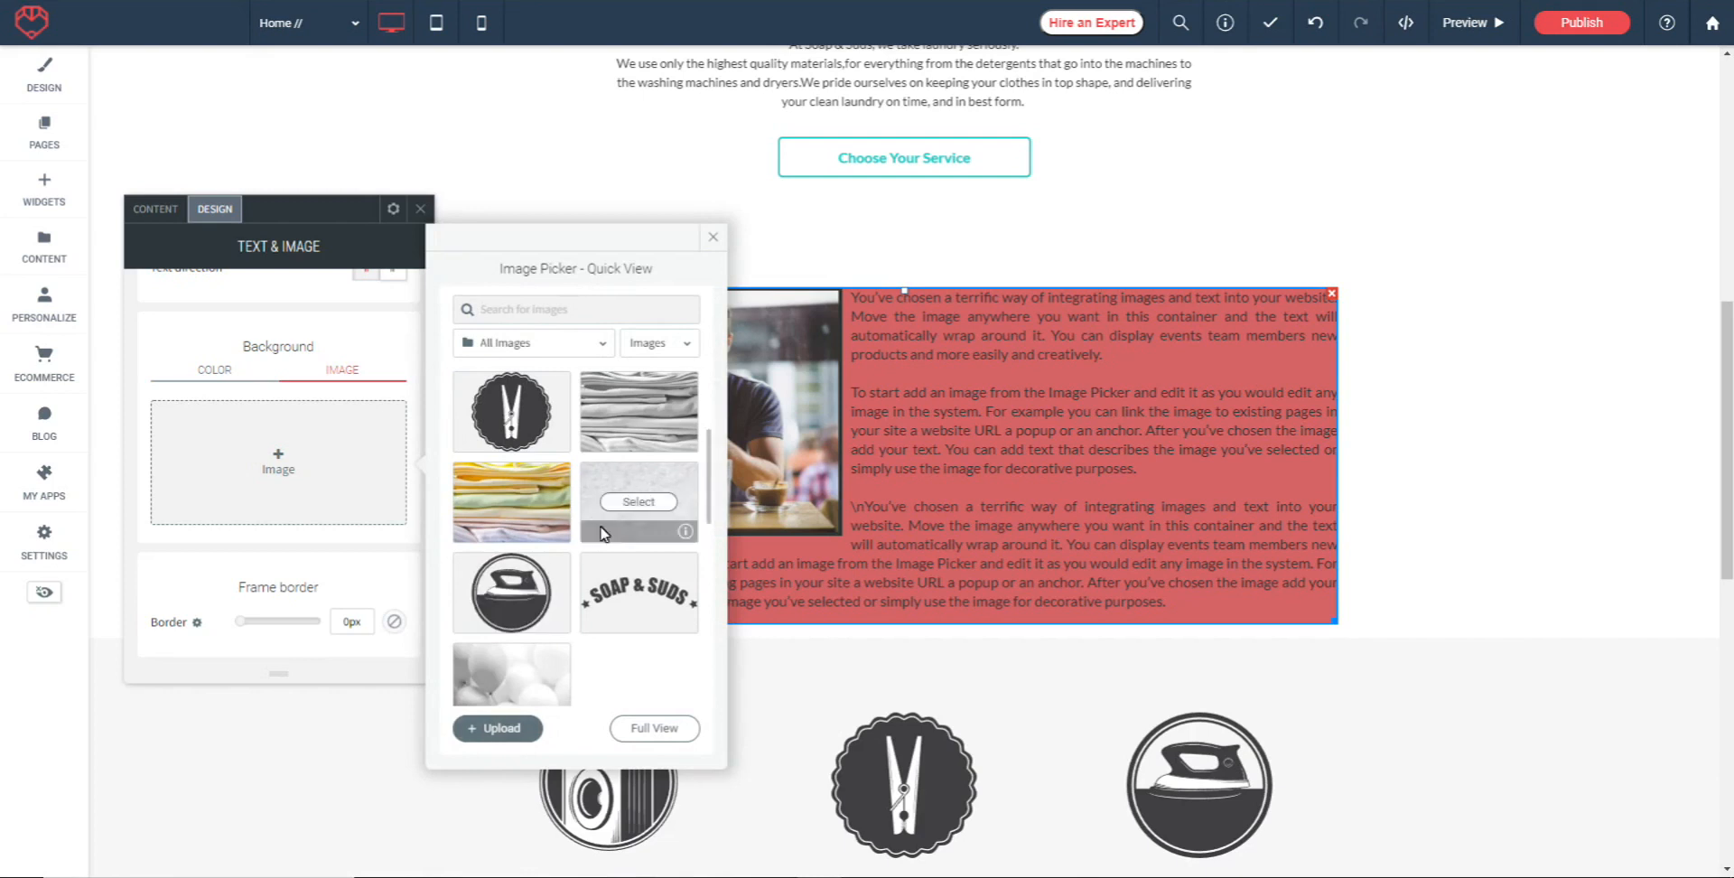
click(630, 593)
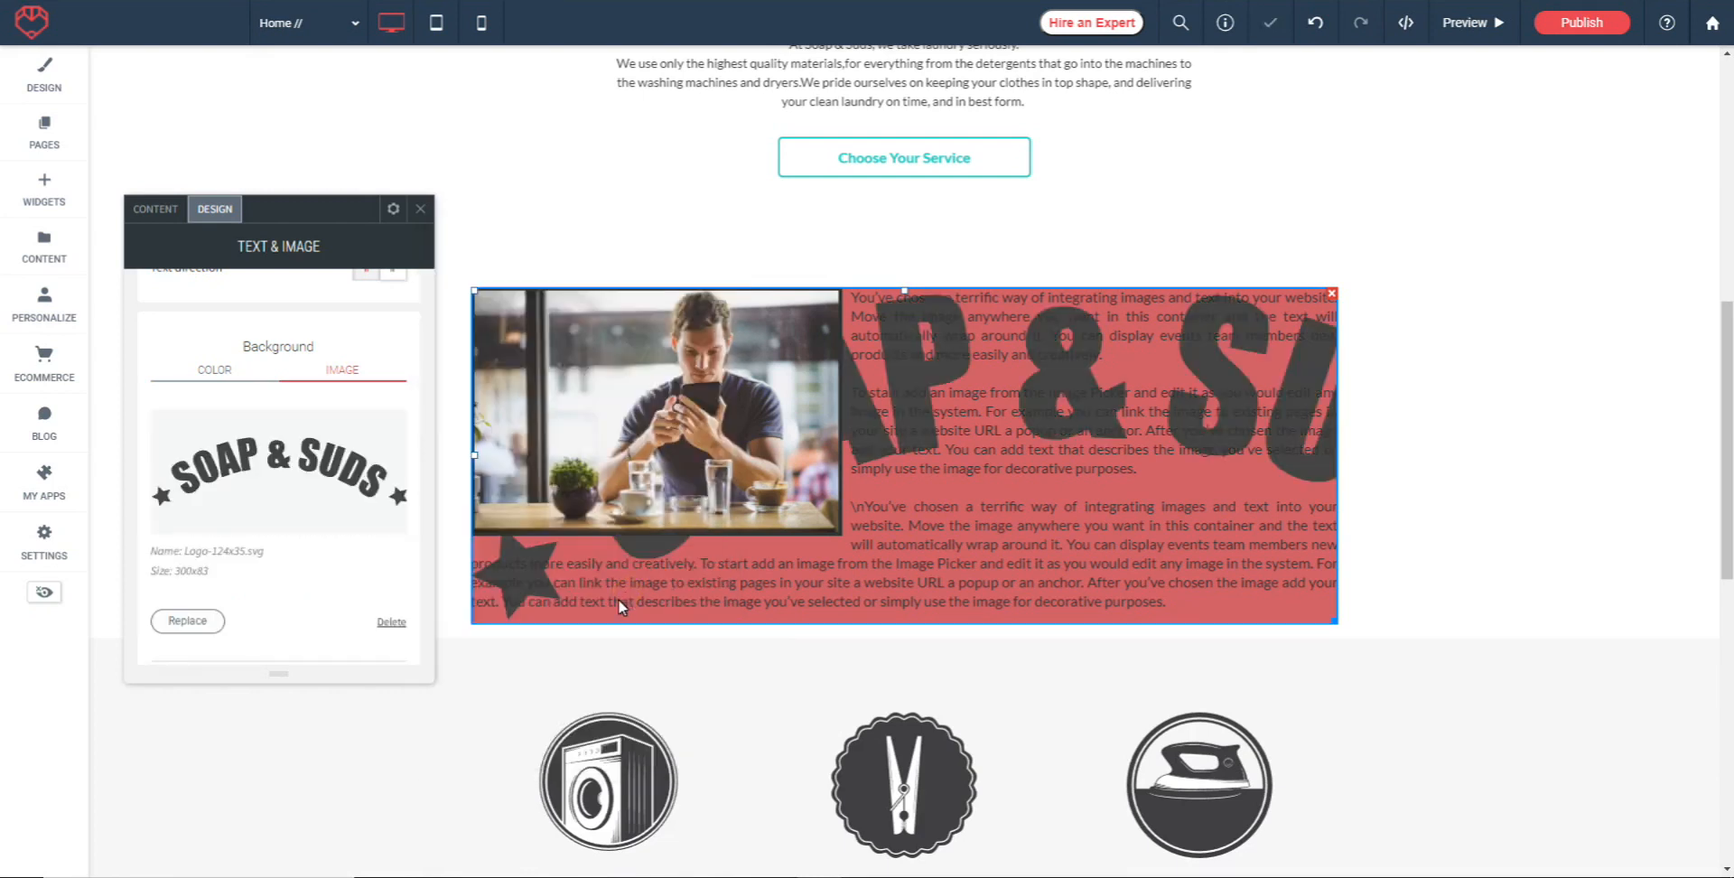
scroll(302, 436, down, 3)
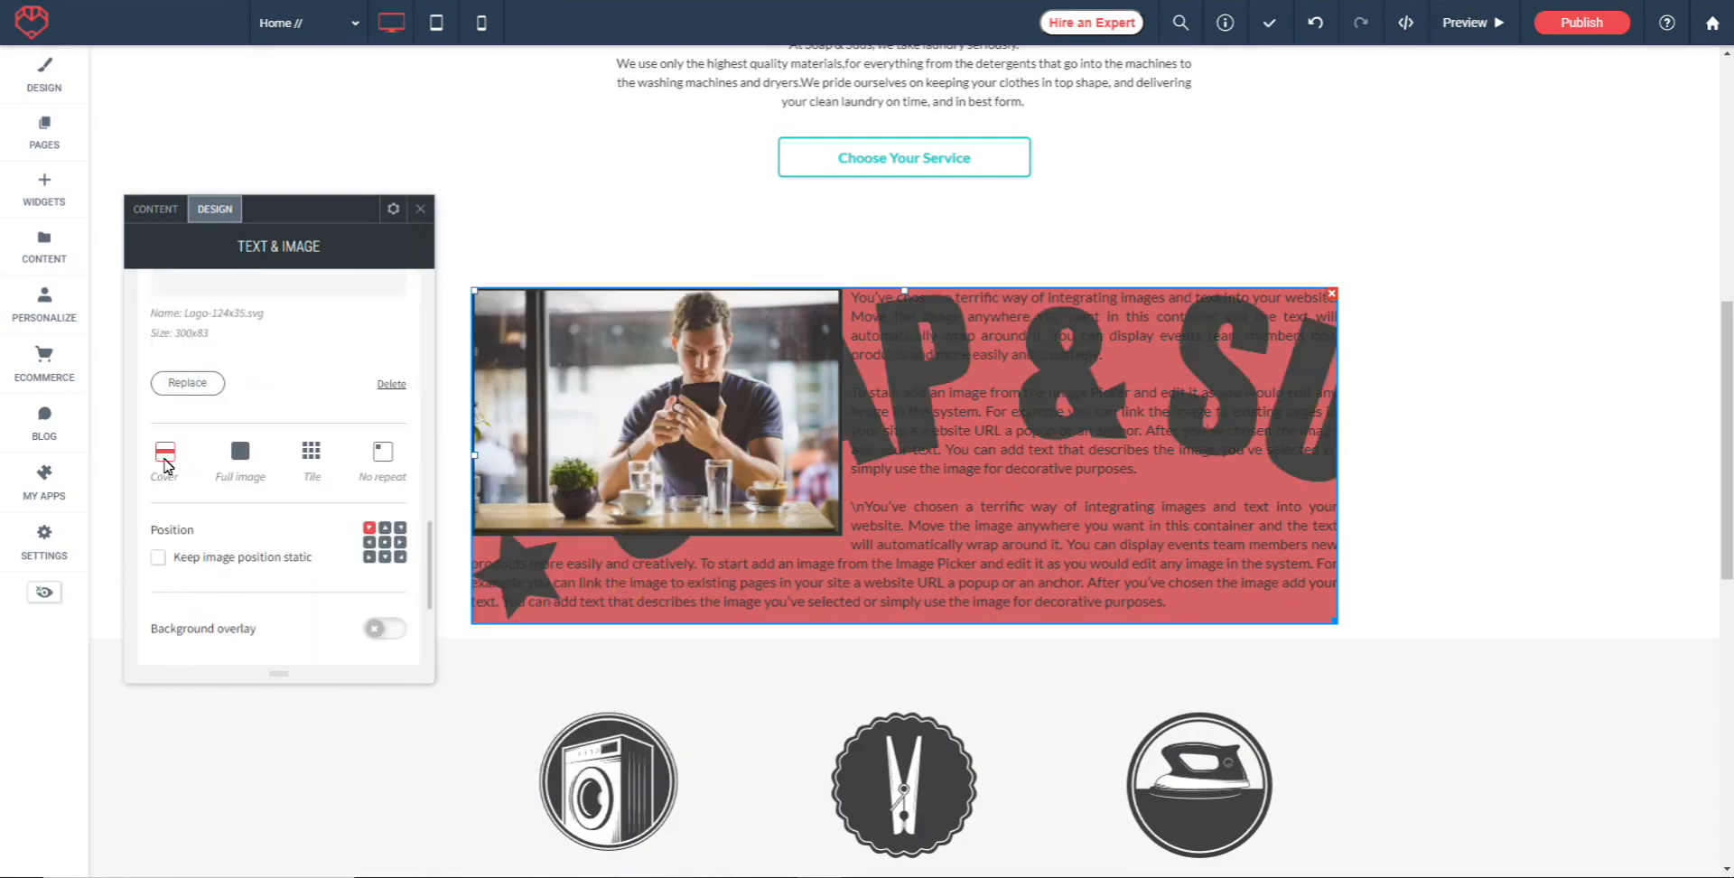
click(242, 463)
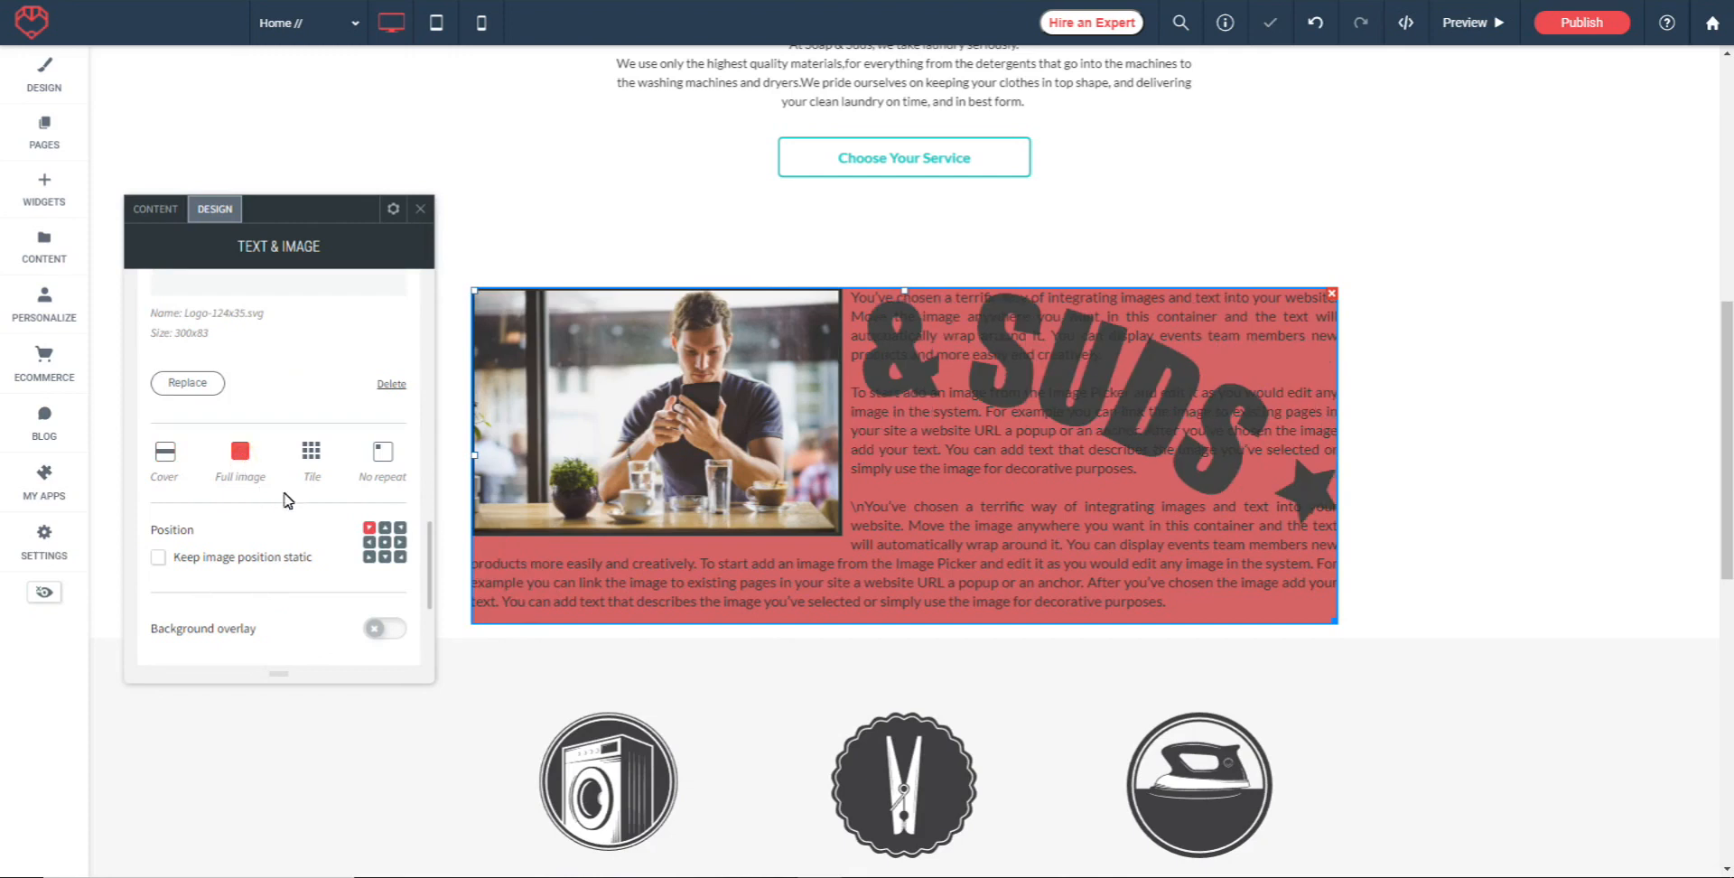
Keep the widget's background image position static and check how it behaves as the page scrolls
click(311, 454)
click(383, 453)
scroll(237, 465, down, 1)
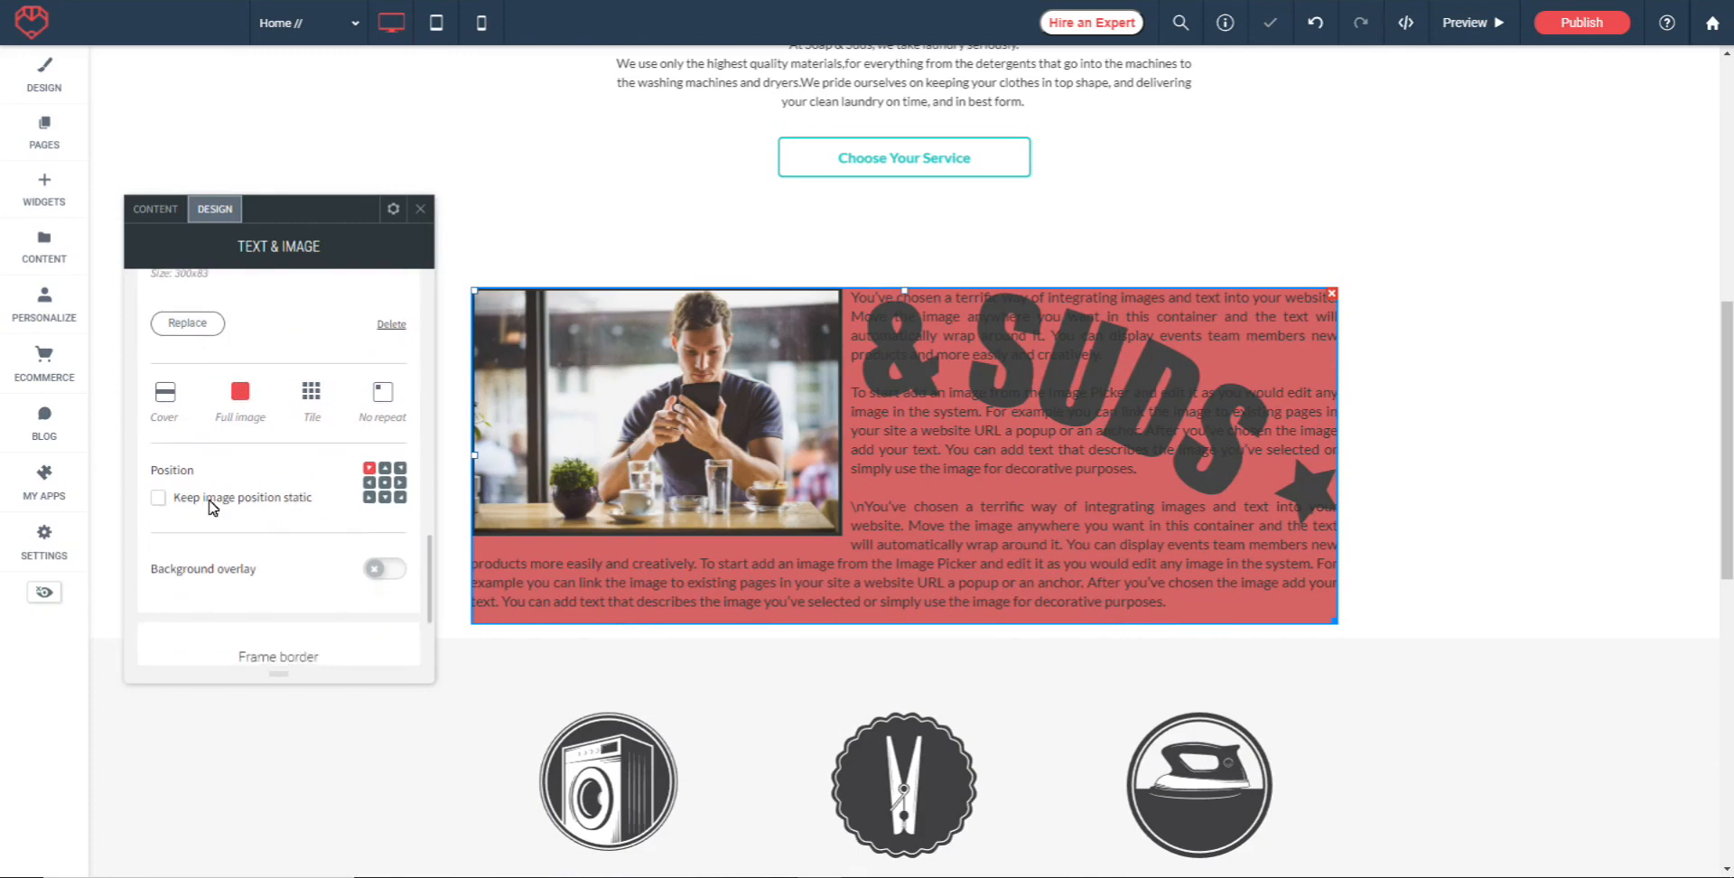
click(159, 498)
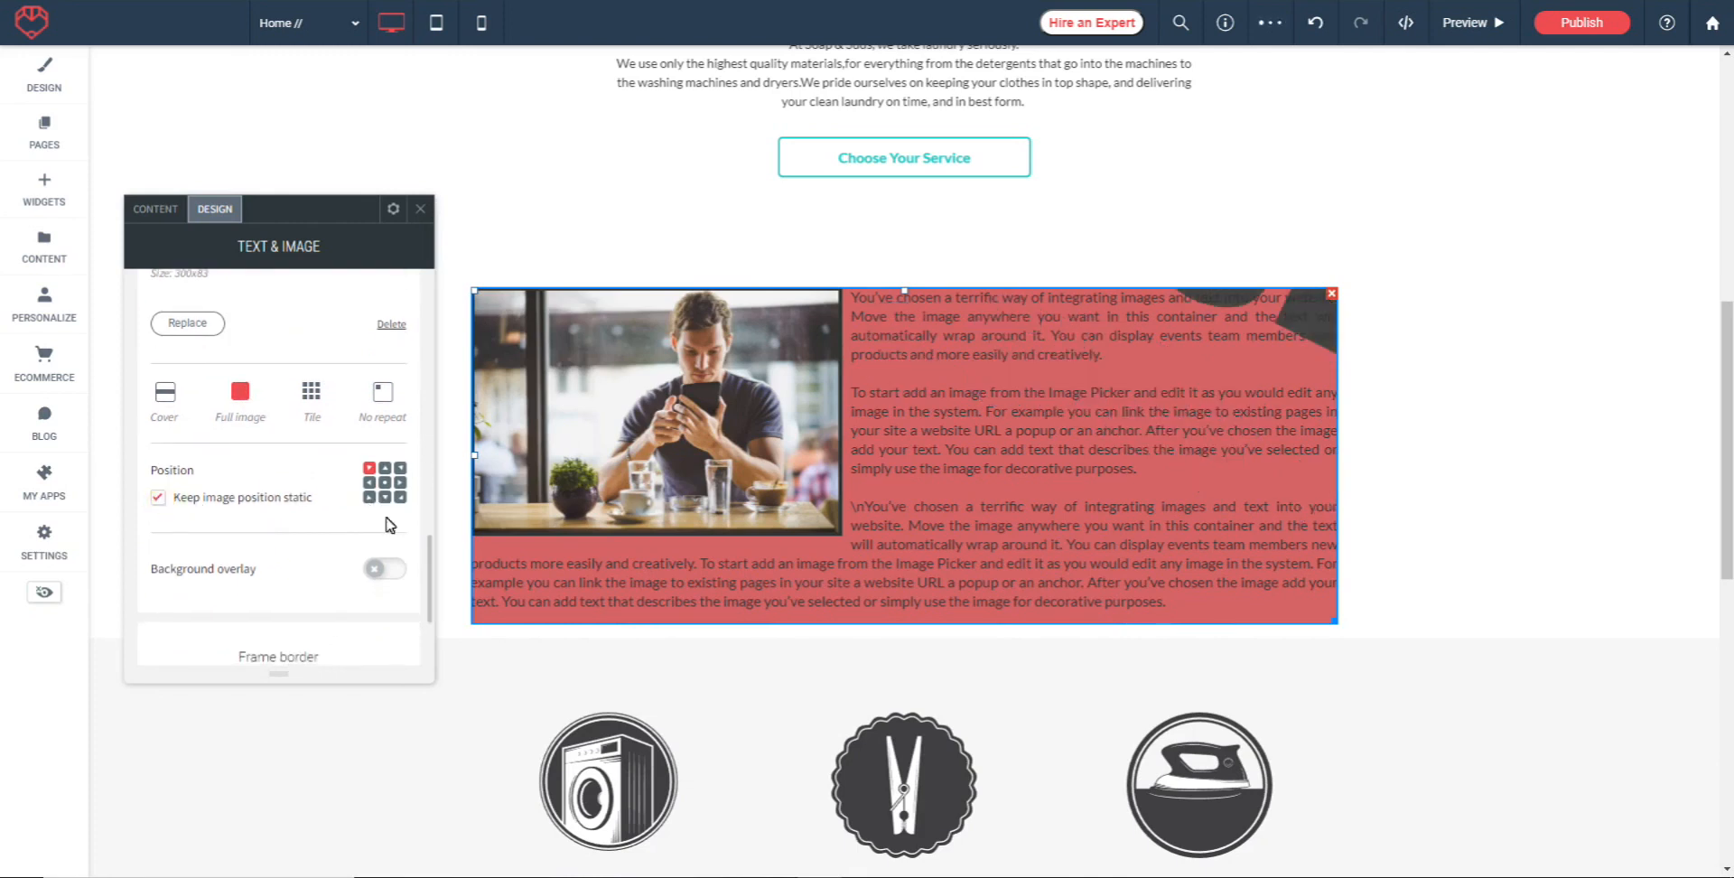
scroll(1179, 463, down, 5)
scroll(1182, 488, up, 4)
scroll(1181, 480, down, 1)
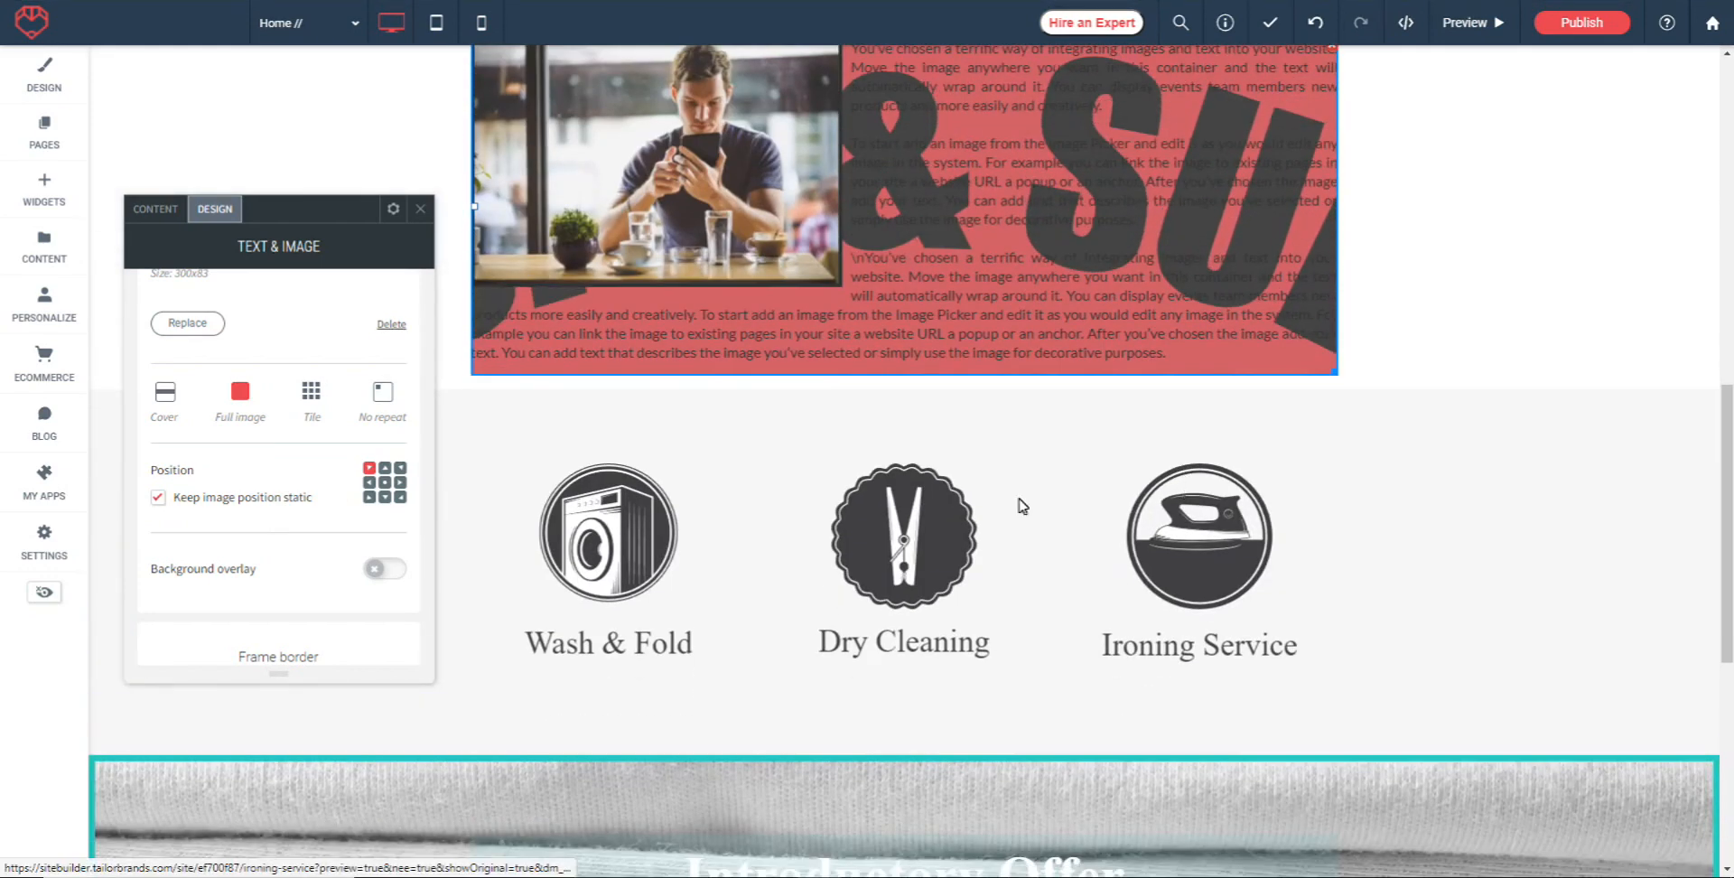
Position the widget's background image at bottom center and check it while scrolling the page
click(385, 497)
scroll(1264, 311, down, 3)
scroll(1264, 312, up, 7)
scroll(1265, 339, down, 2)
scroll(1260, 339, up, 1)
scroll(1259, 339, down, 1)
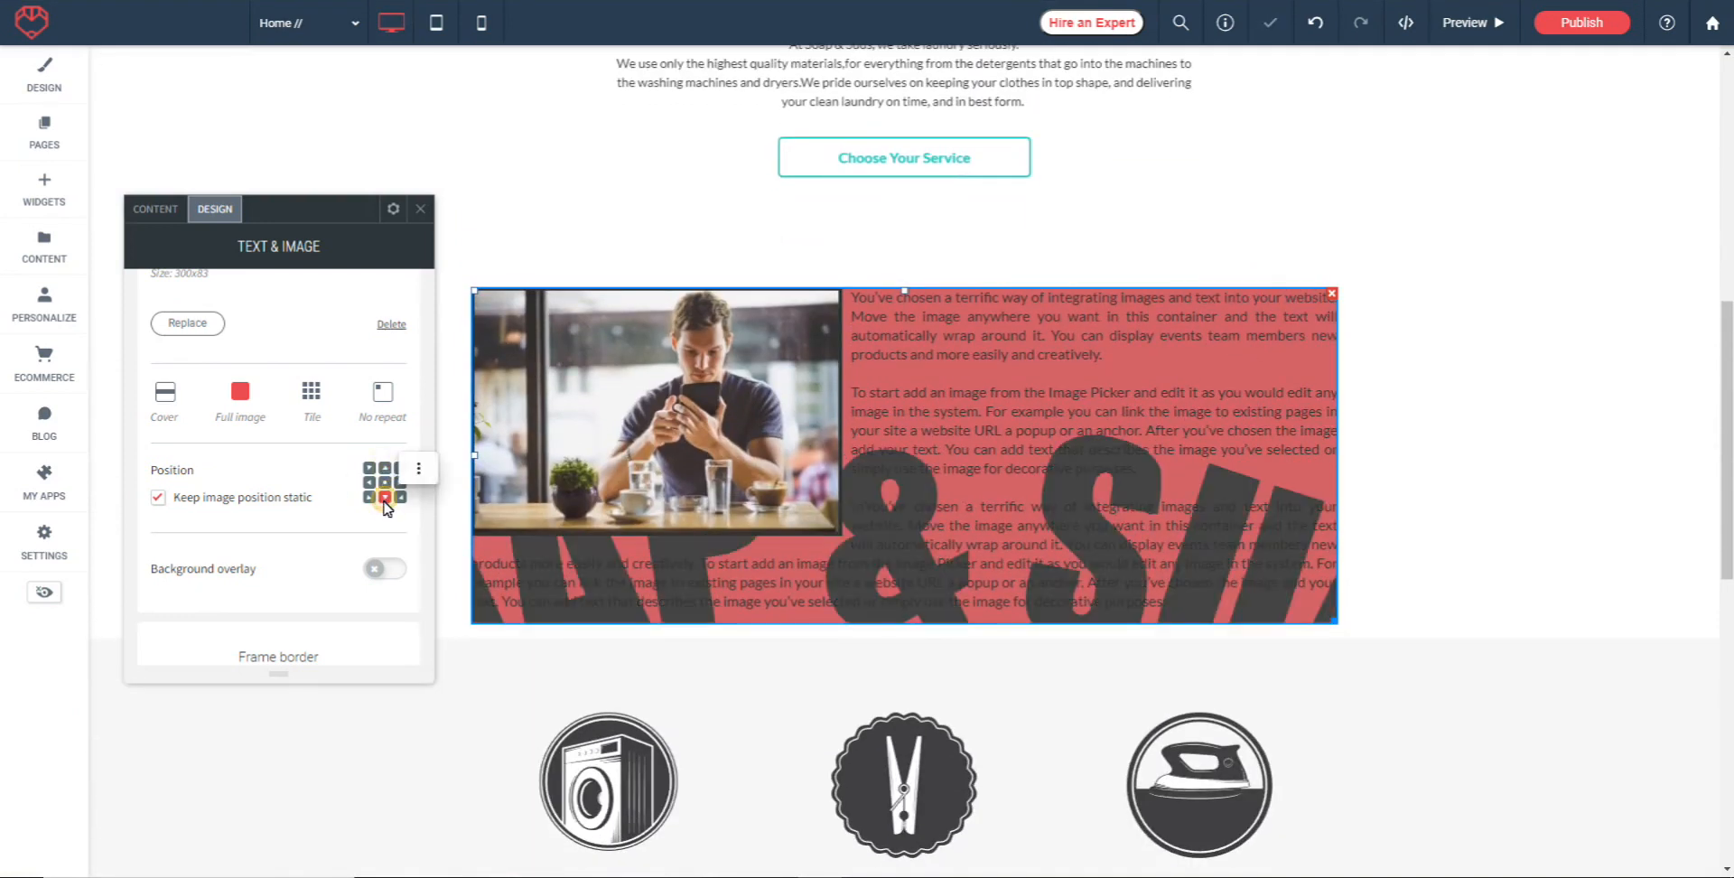
Try a background overlay with reduced opacity on the widget, look at its color choices, and turn the overlay off
scroll(271, 505, down, 2)
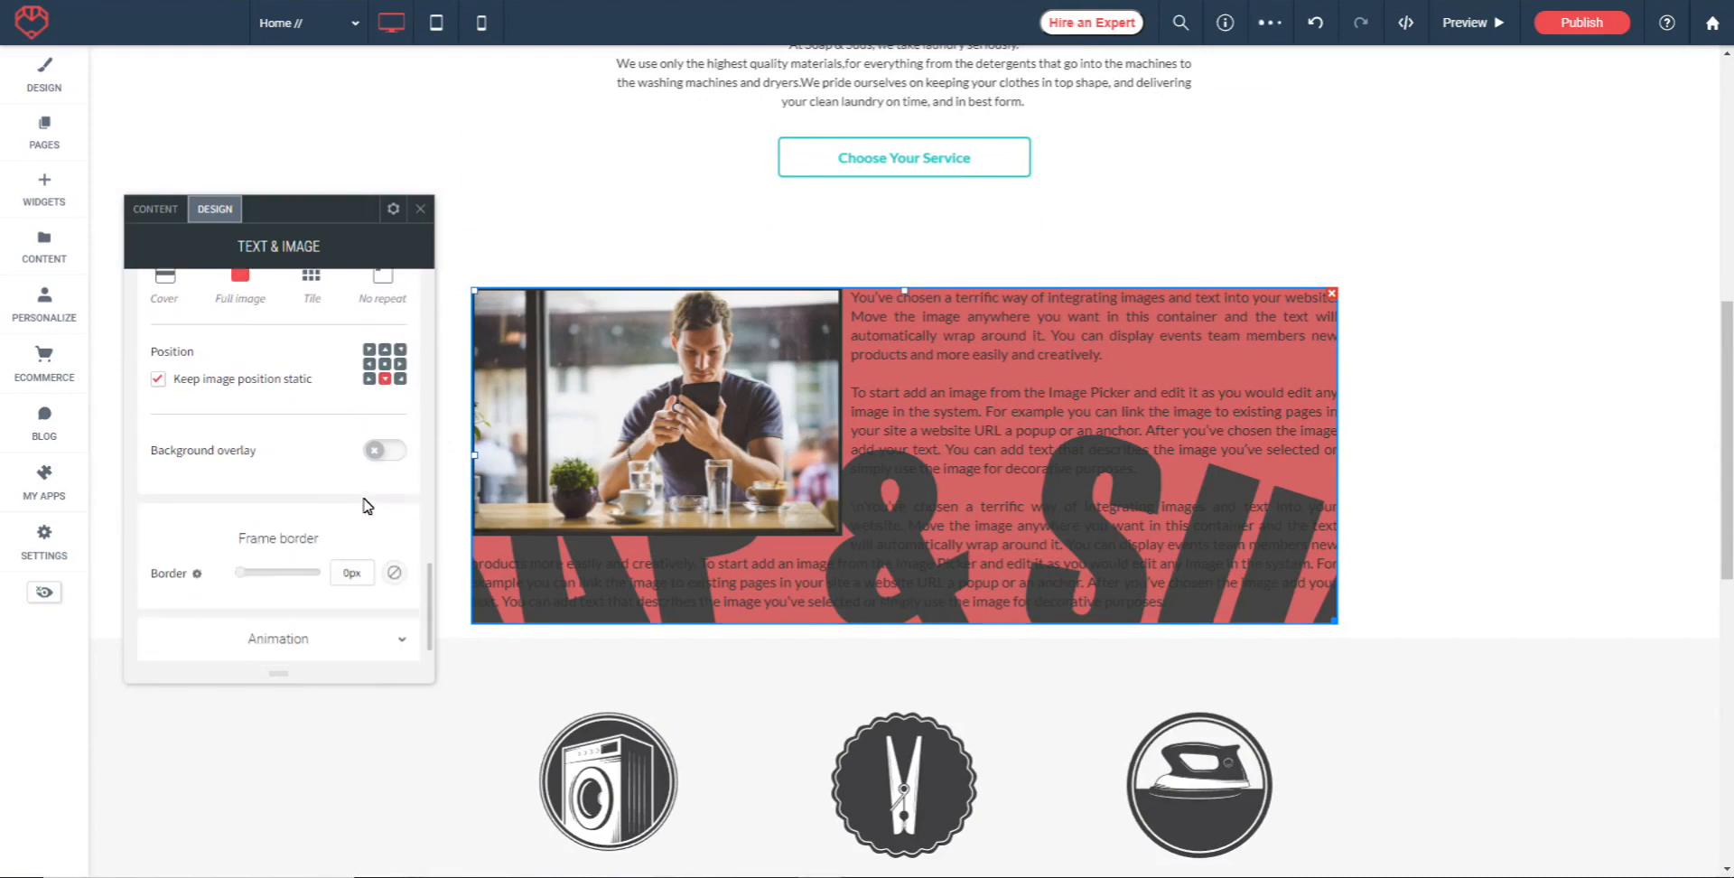
click(394, 456)
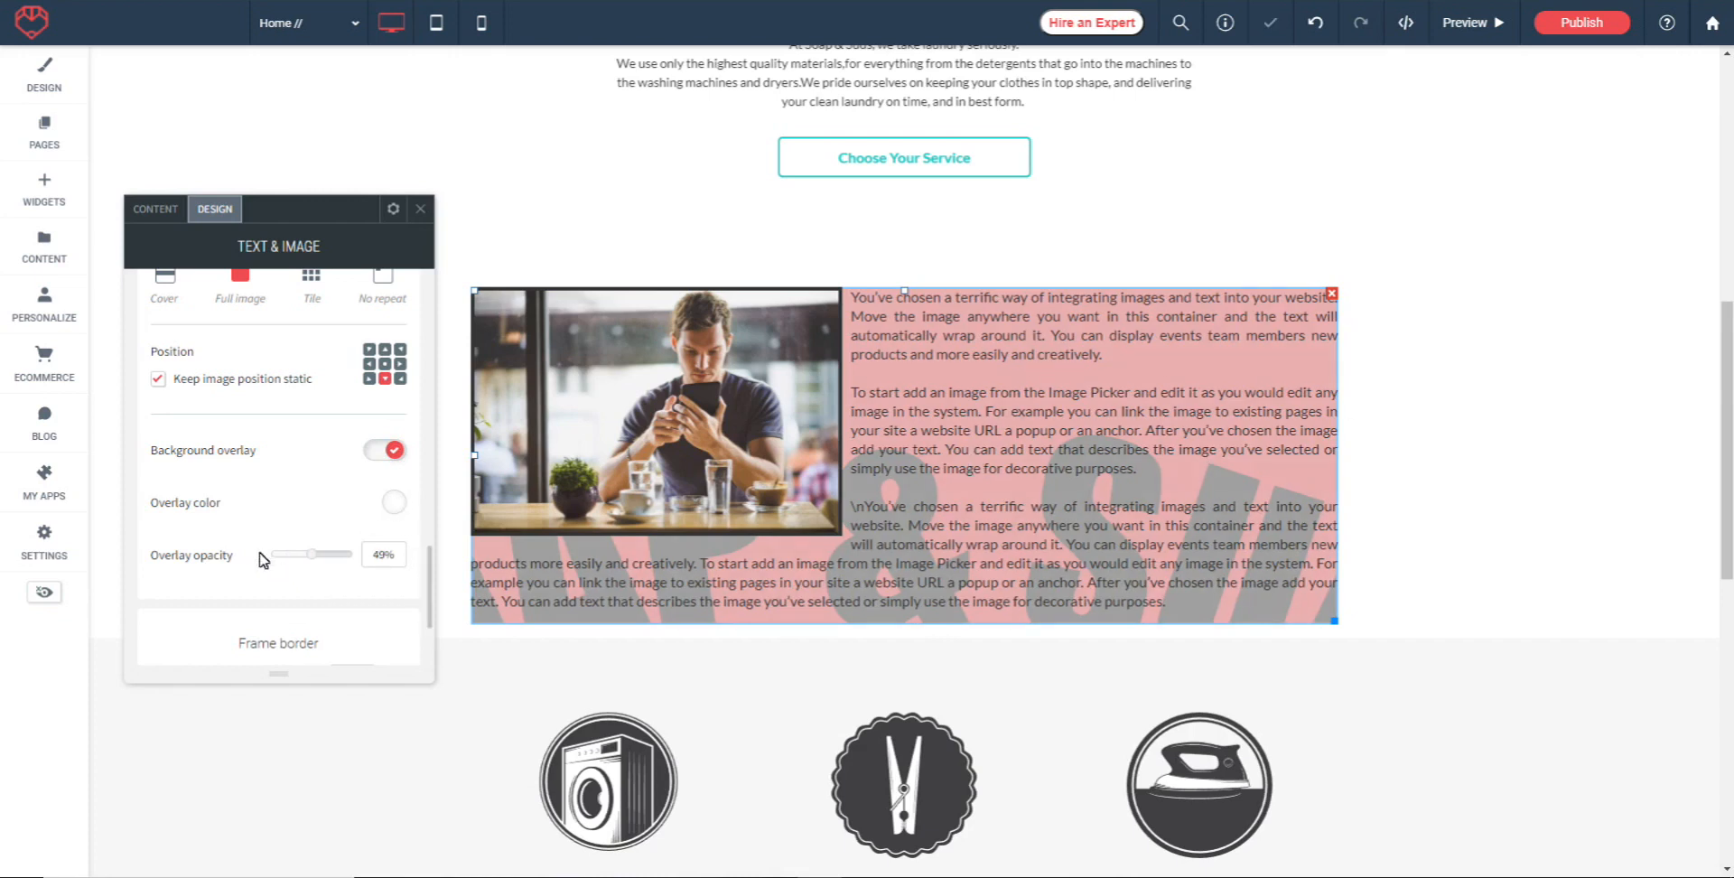
drag(311, 554, 269, 567)
scroll(280, 542, down, 1)
click(393, 442)
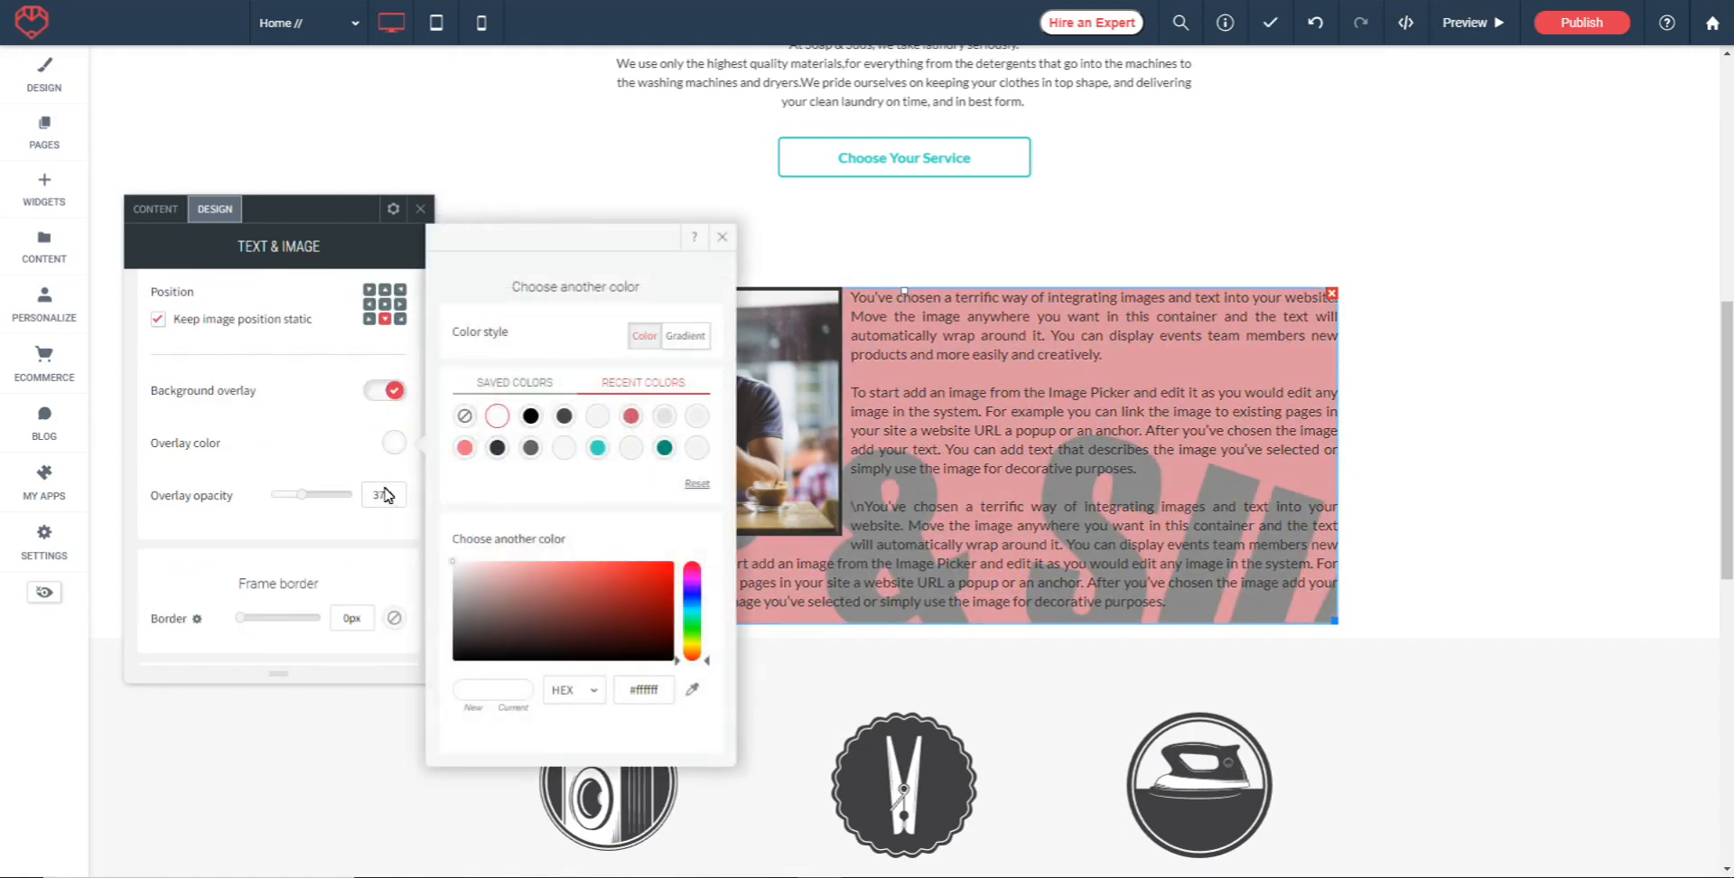
click(378, 394)
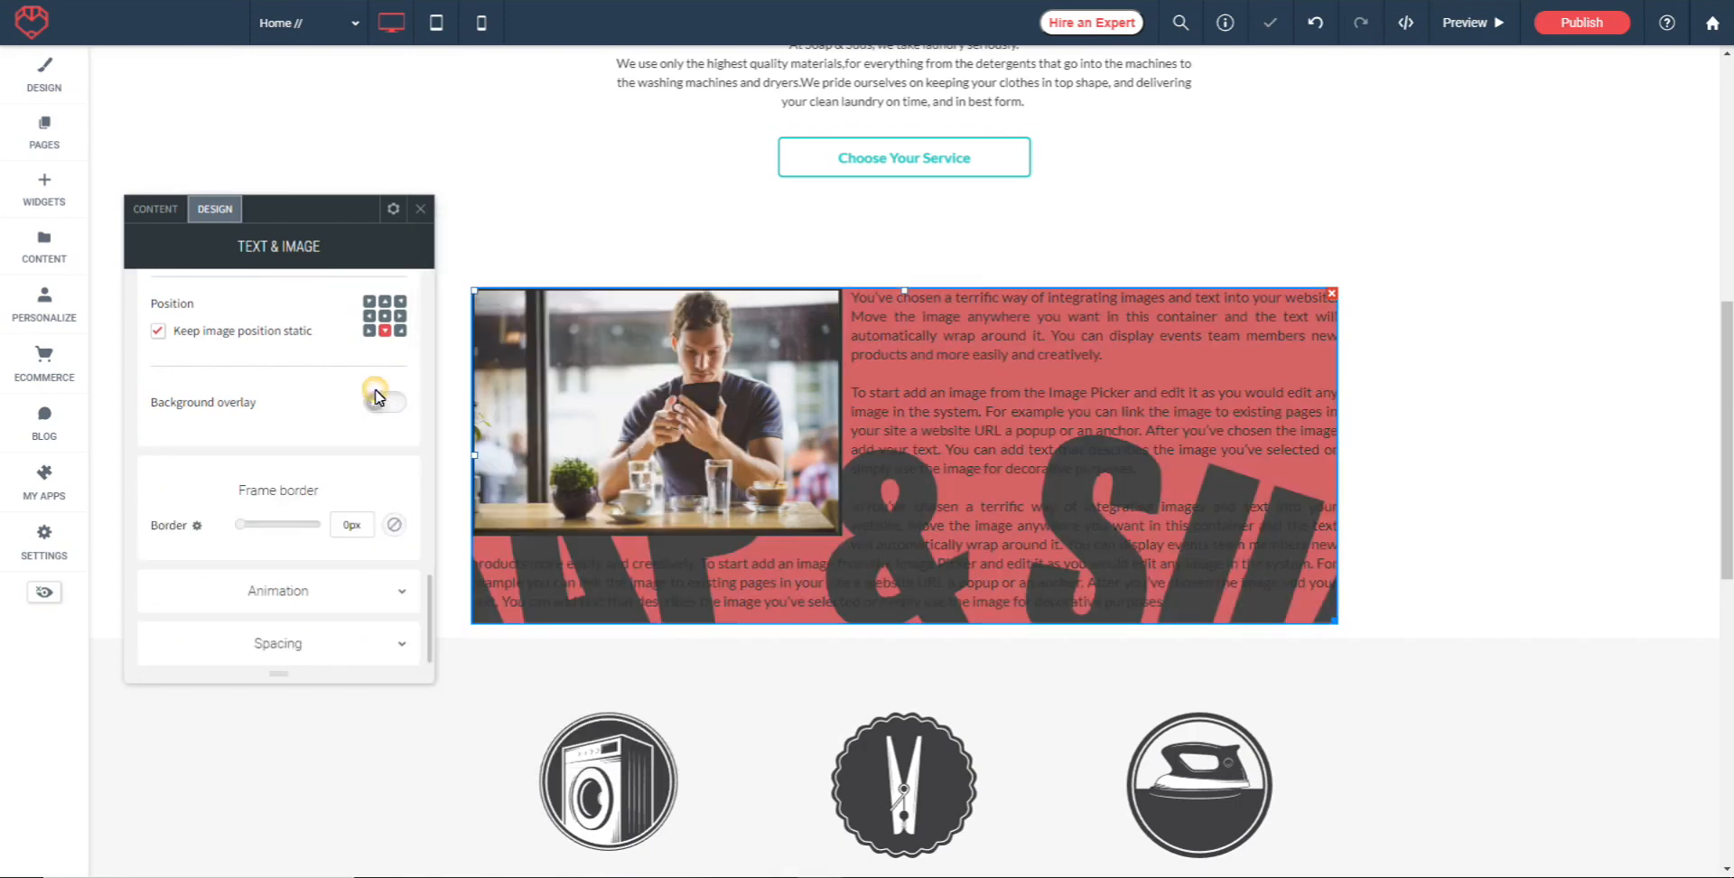
Give the widget a Slide in animation, keeping Entrance as the trigger
click(282, 596)
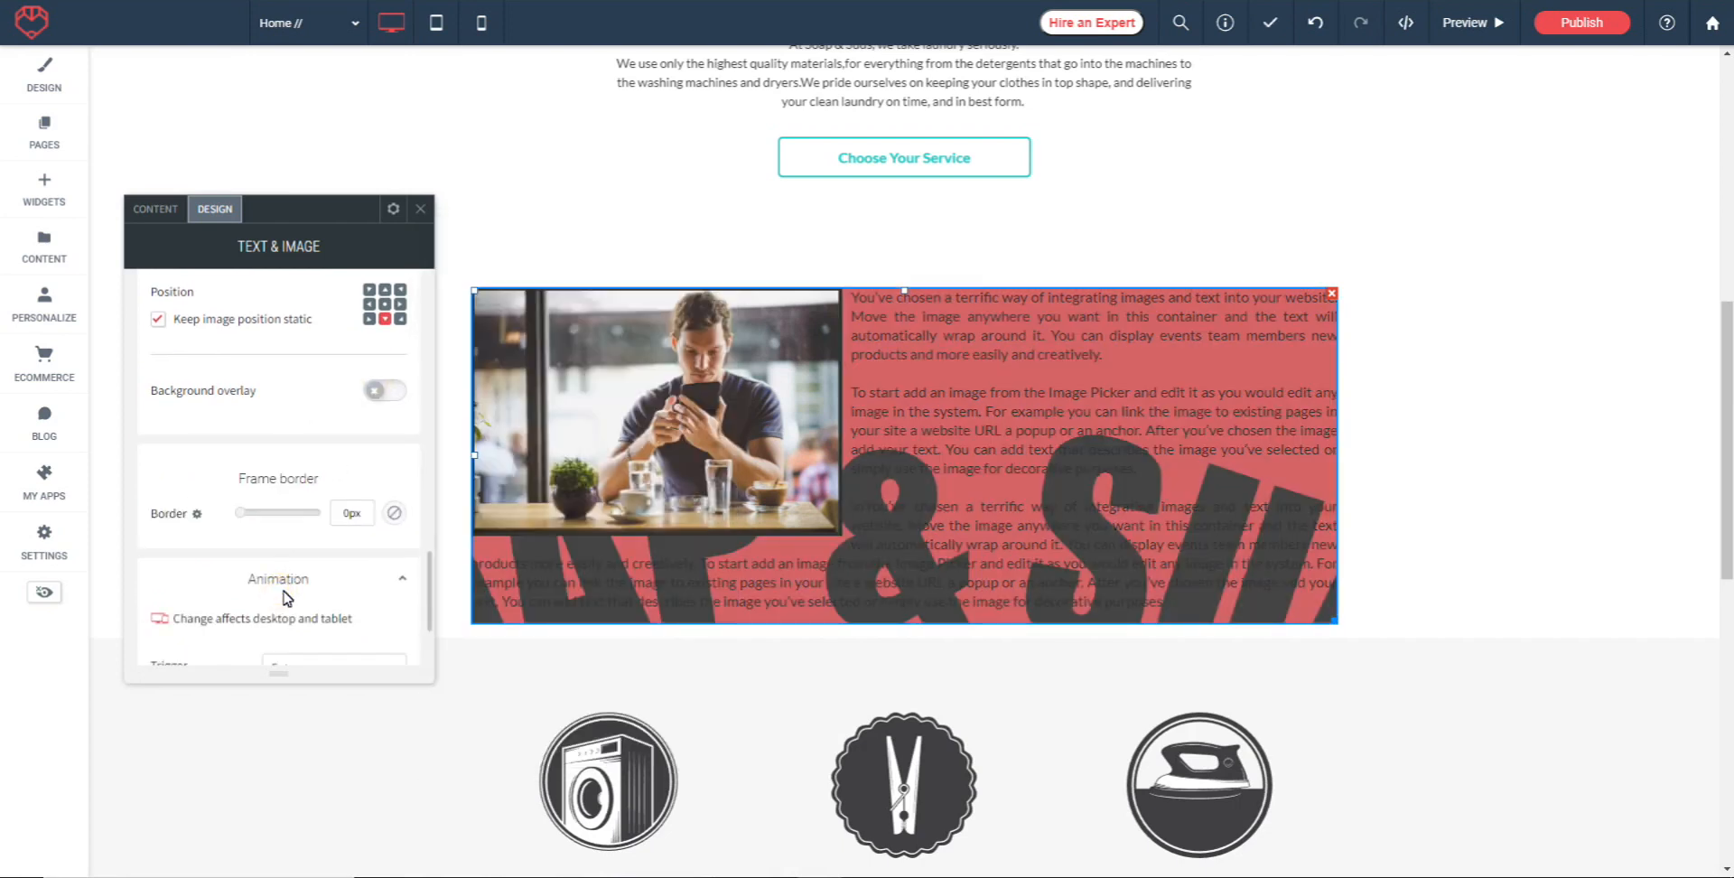
scroll(298, 487, down, 2)
scroll(327, 425, down, 1)
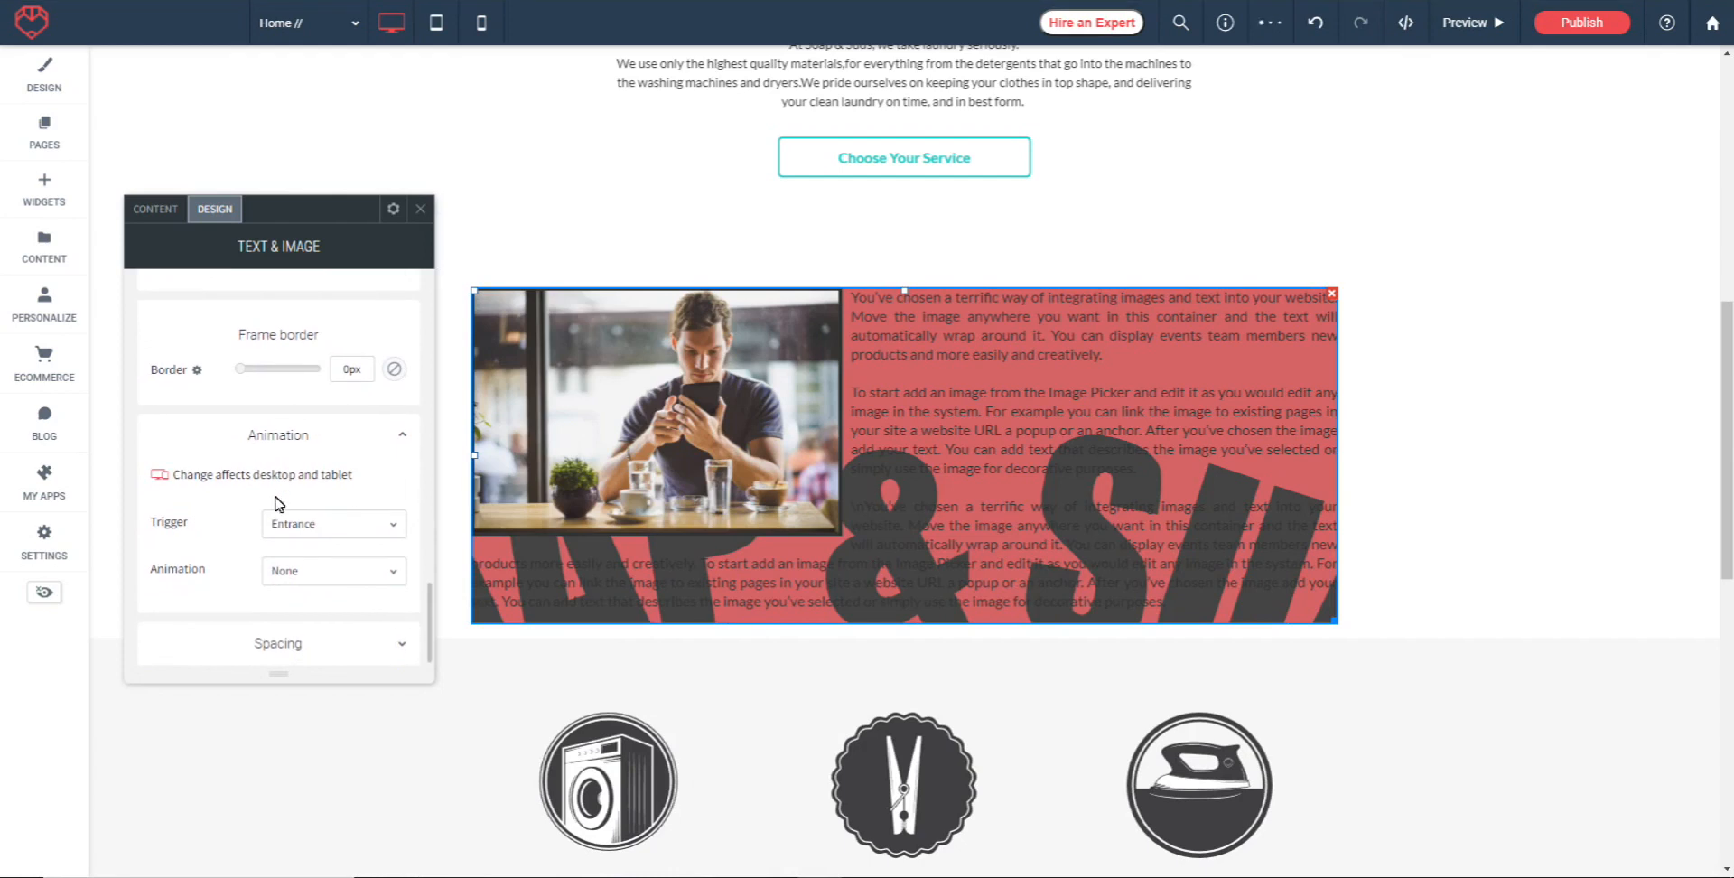
click(352, 531)
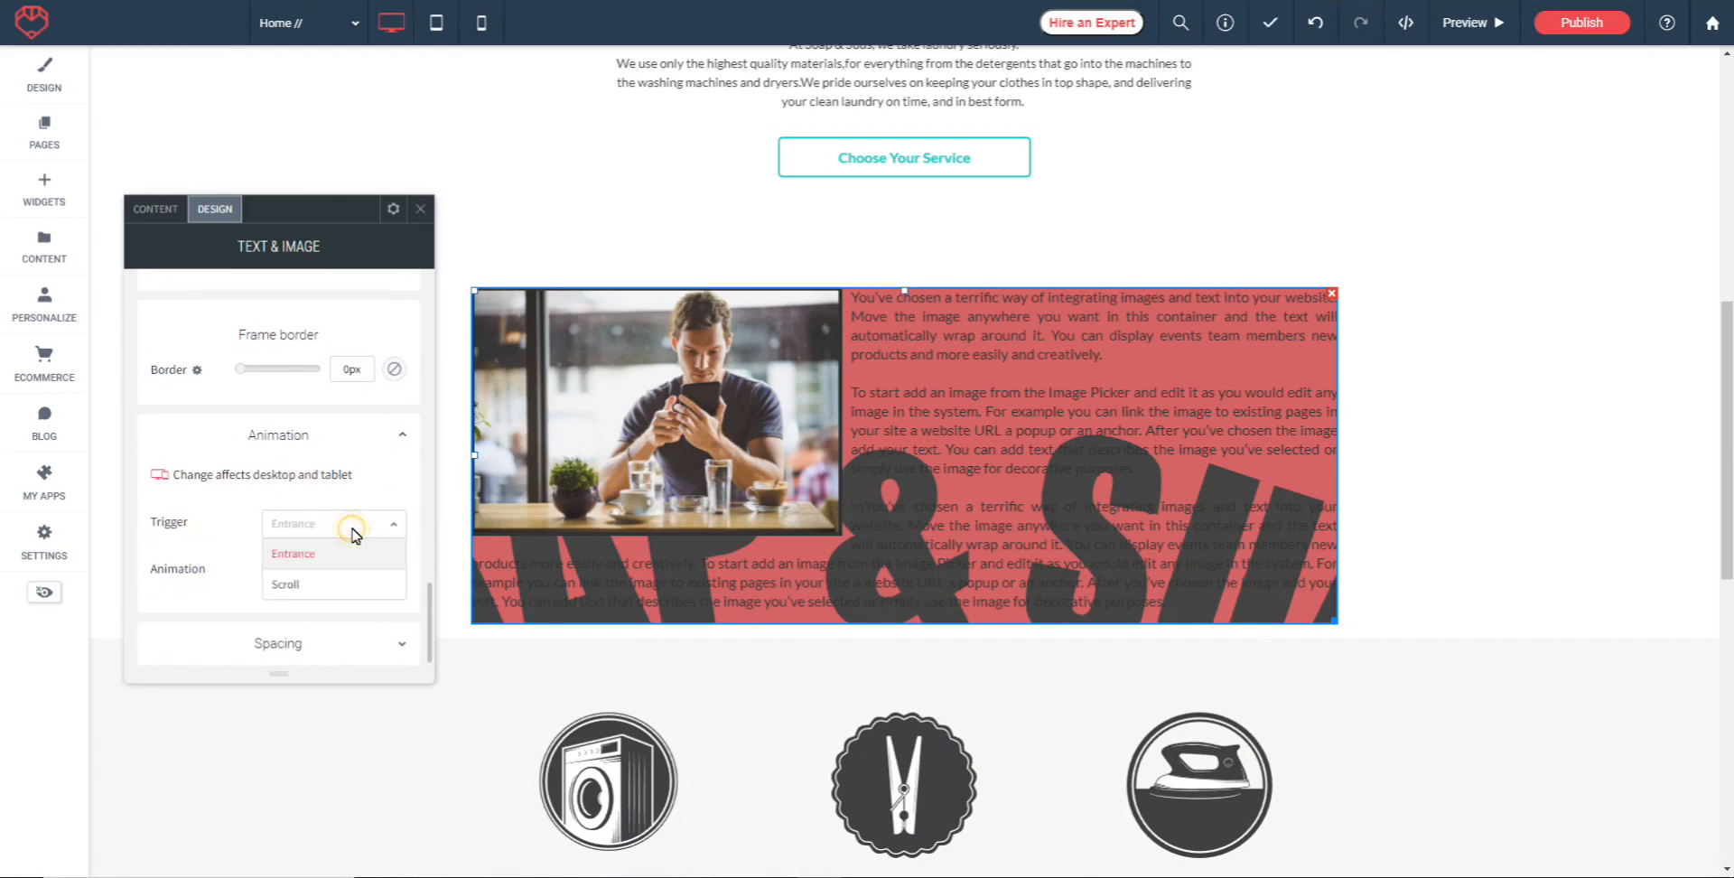
click(219, 514)
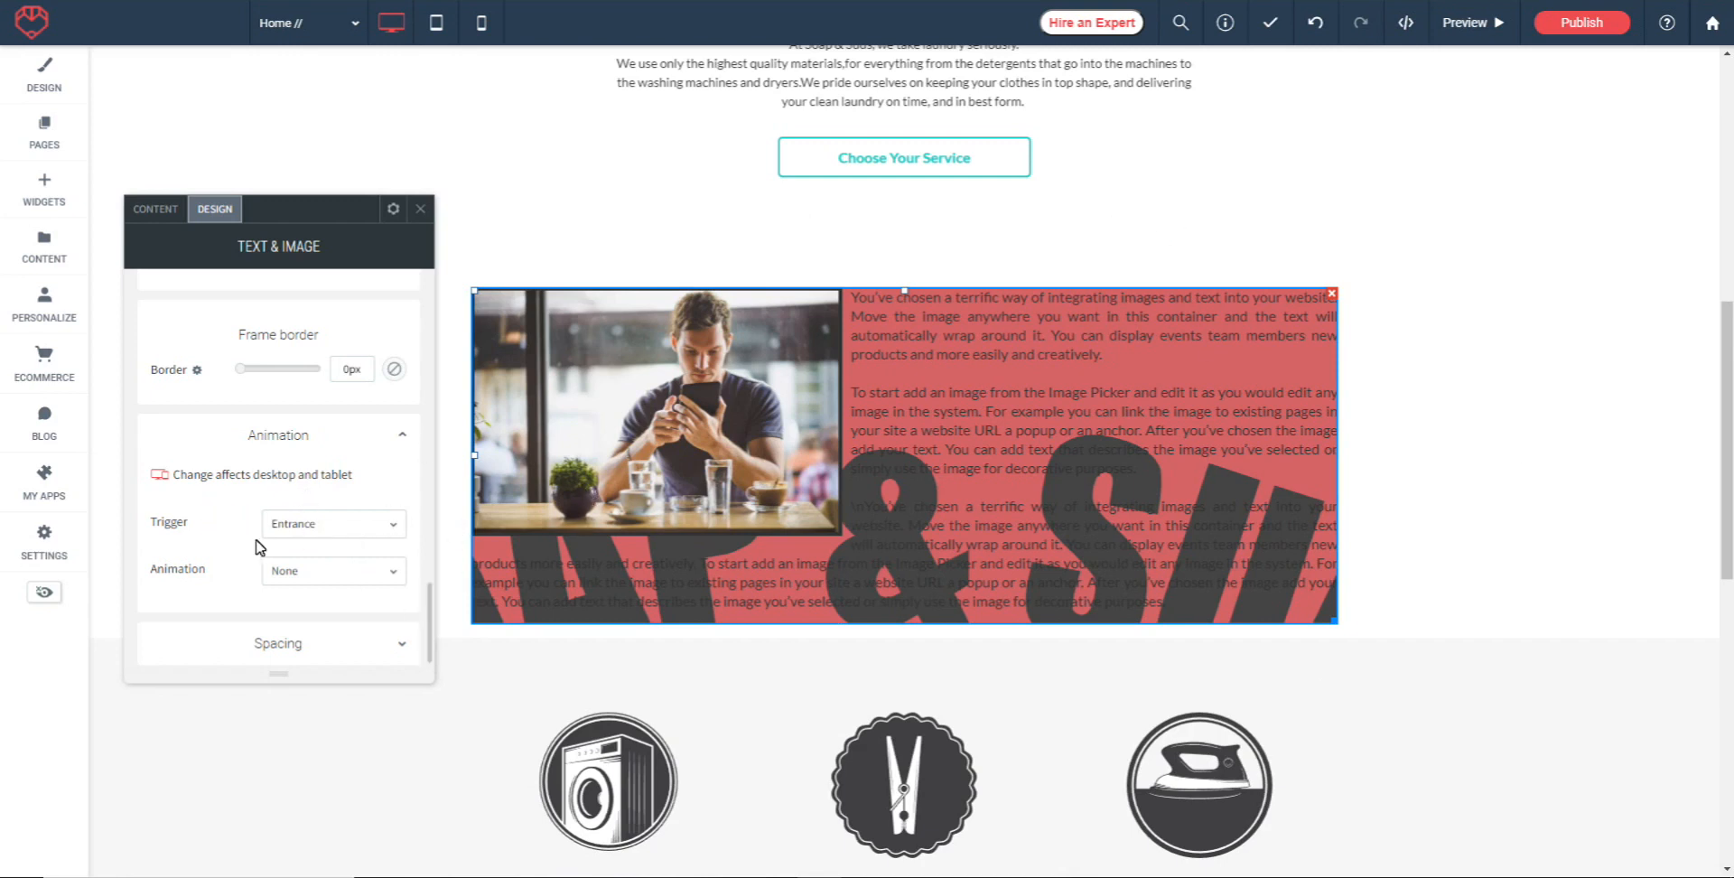
click(347, 566)
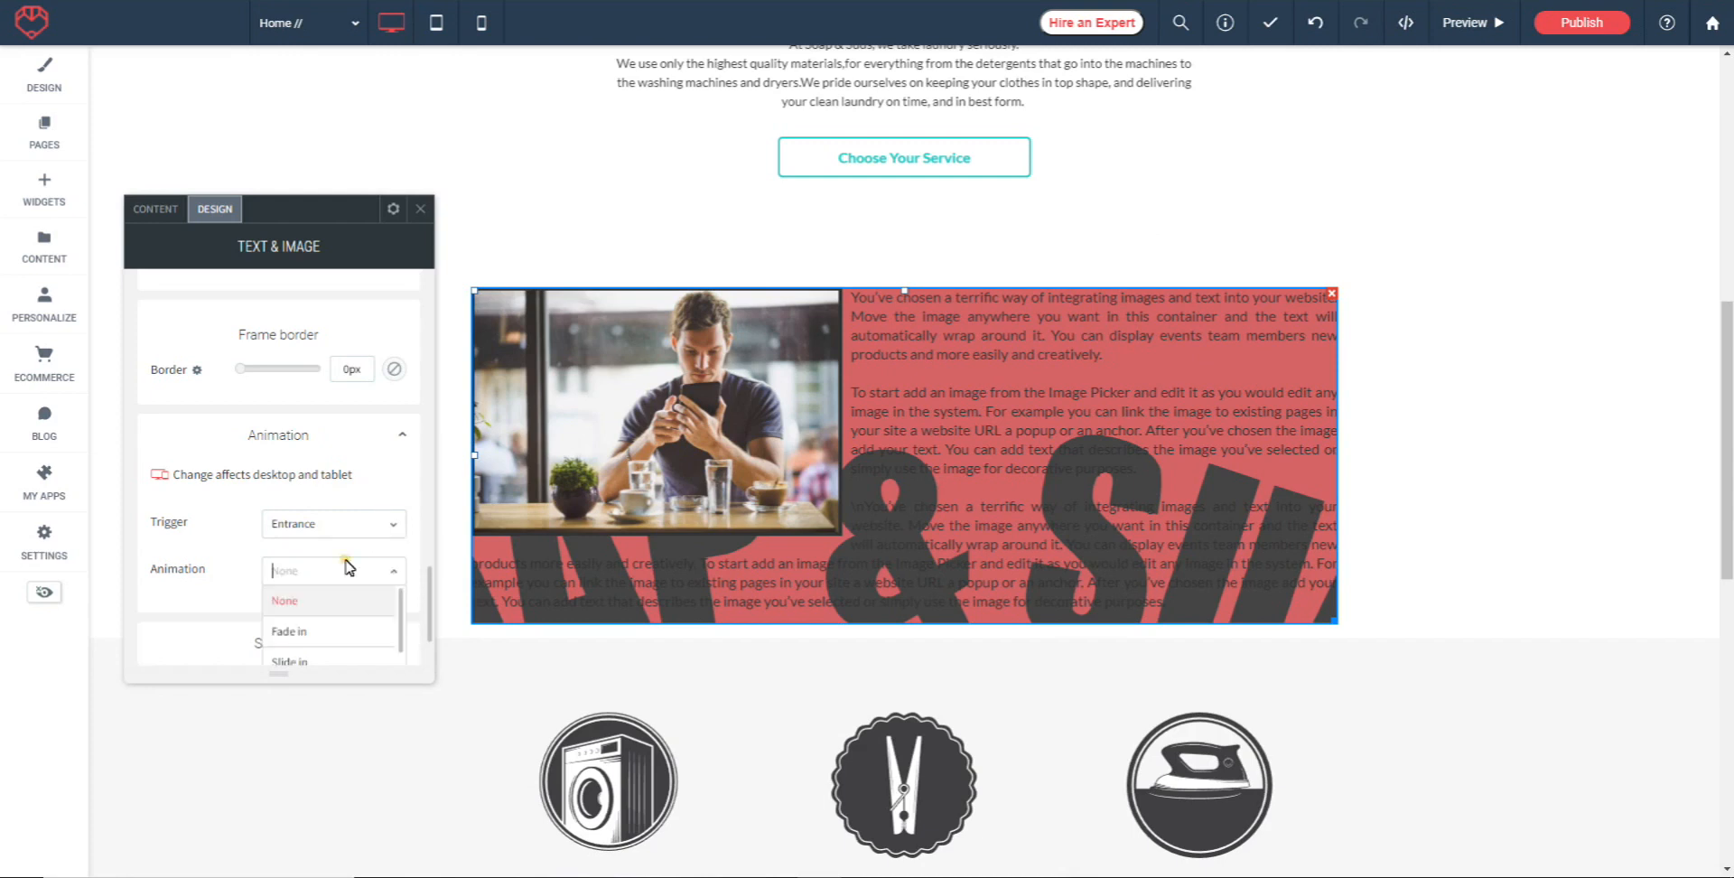
click(310, 587)
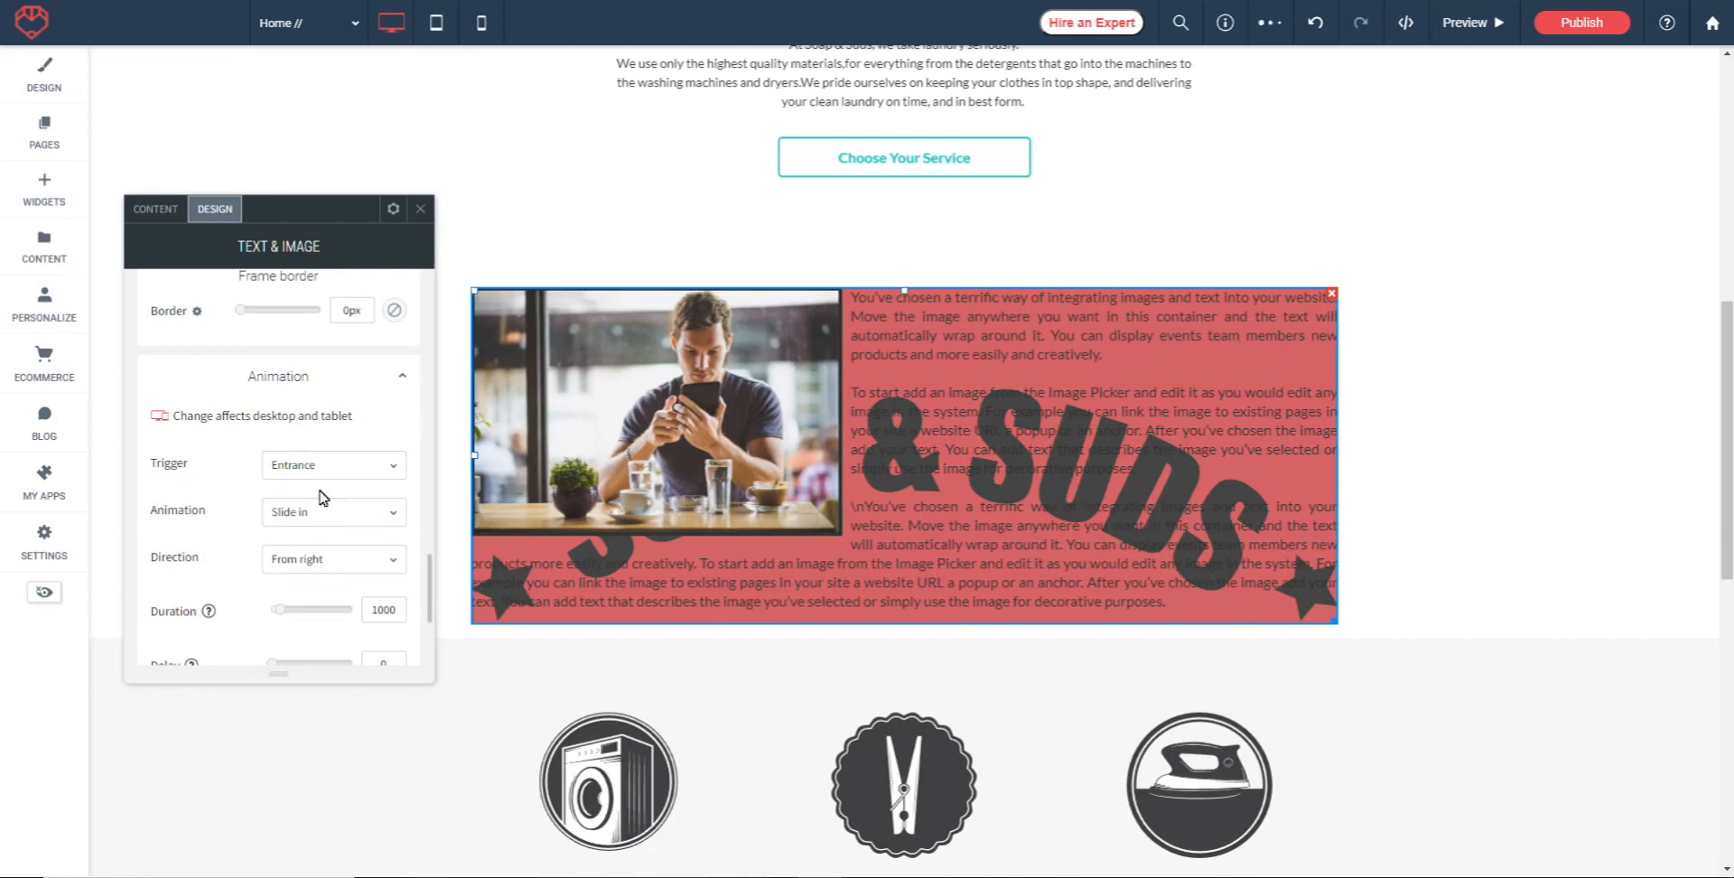
Review the direction, duration, delay and intensity settings of the Slide in animation and preview it
scroll(329, 496, down, 1)
scroll(364, 504, down, 1)
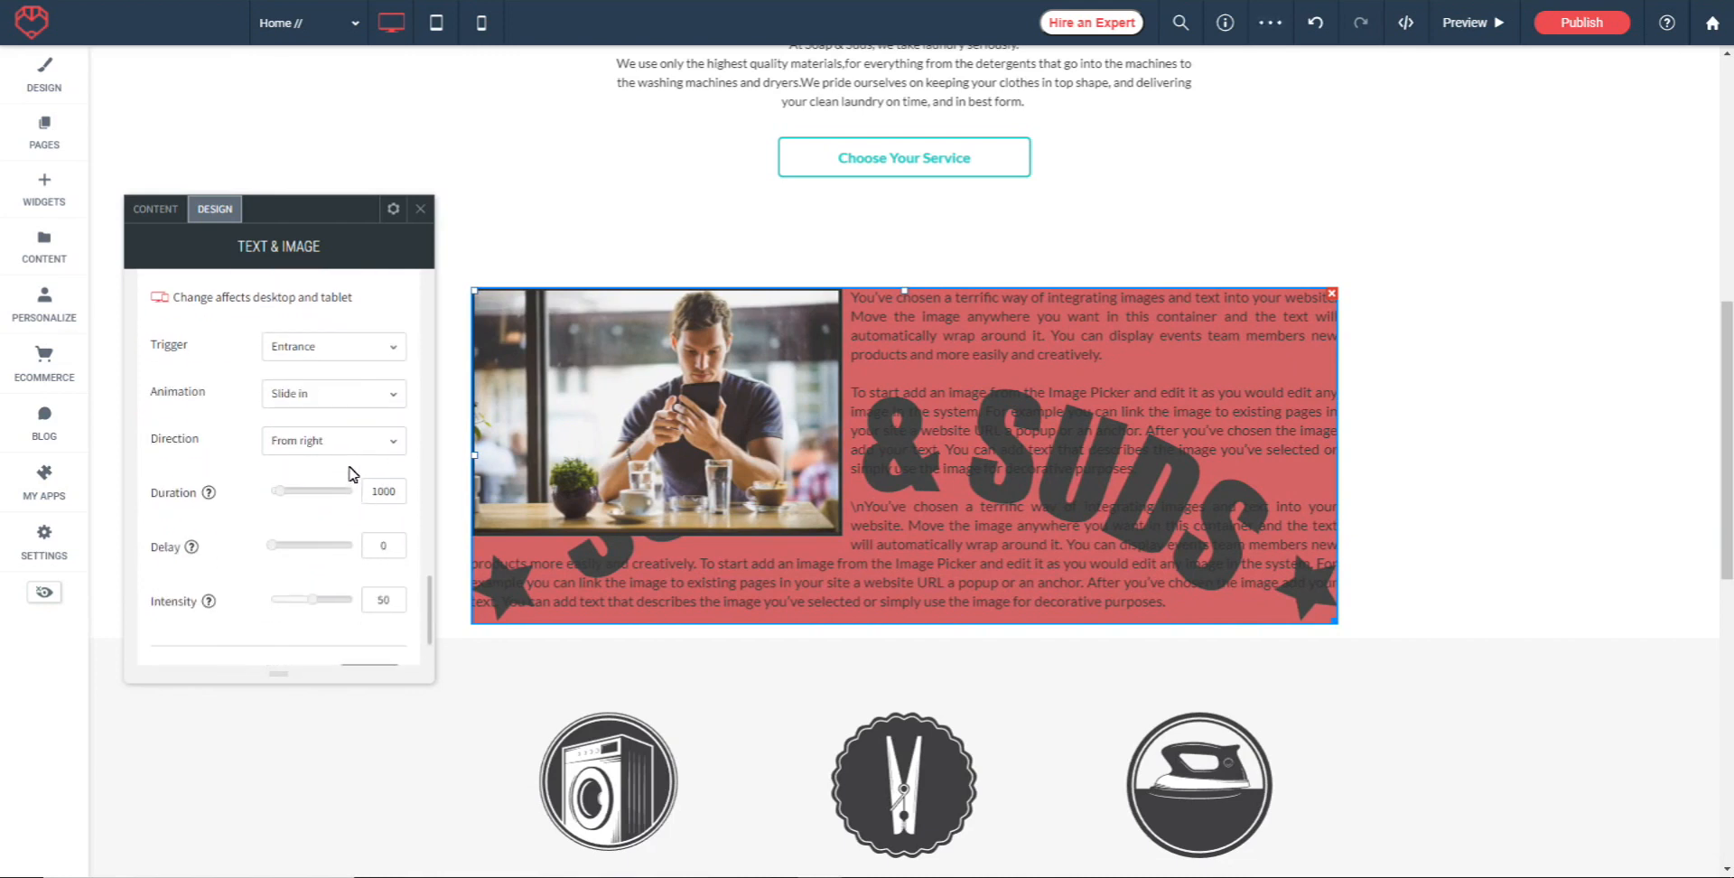
scroll(298, 514, down, 1)
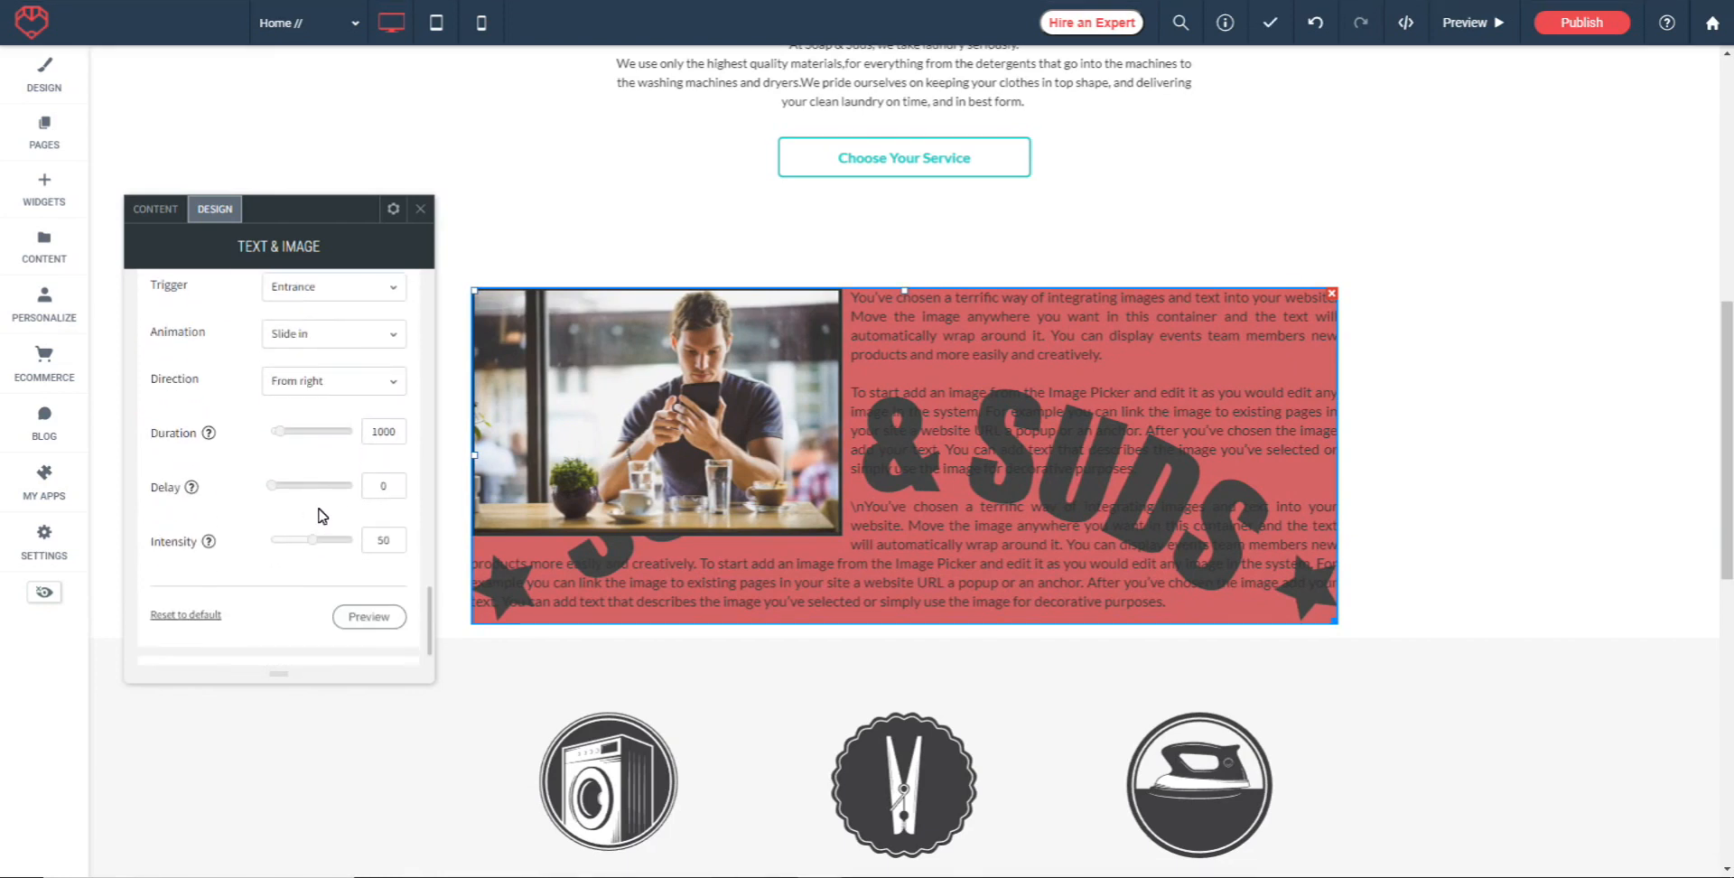
scroll(298, 562, down, 1)
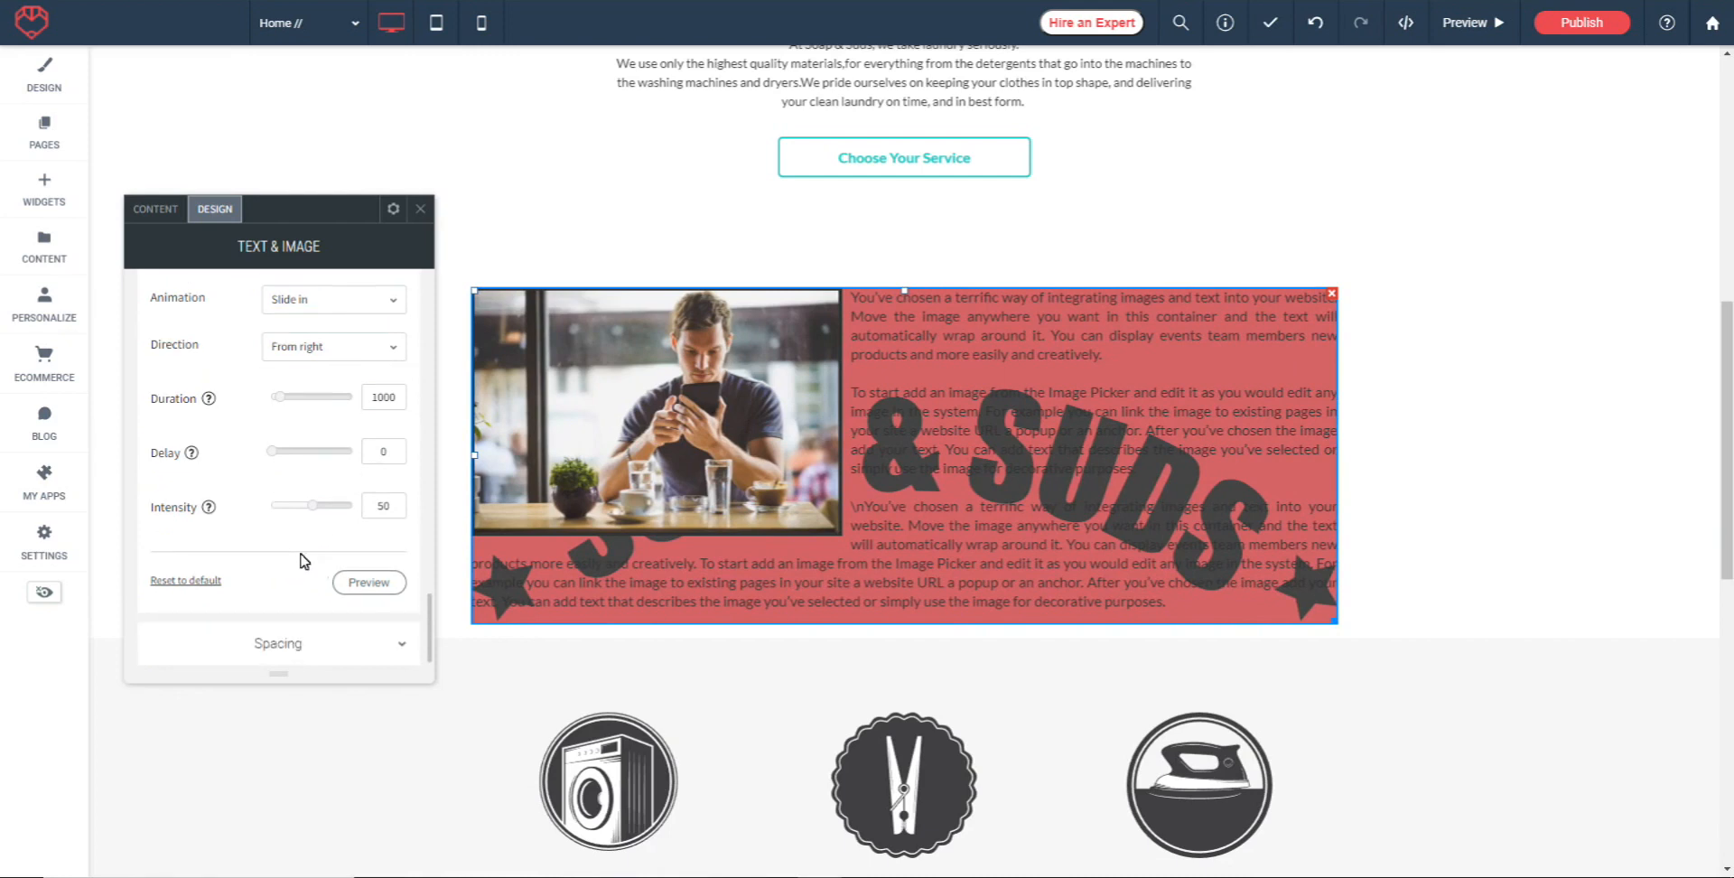
click(368, 583)
Set the widget's top inner padding to 20px in its spacing settings
click(290, 647)
scroll(360, 560, down, 2)
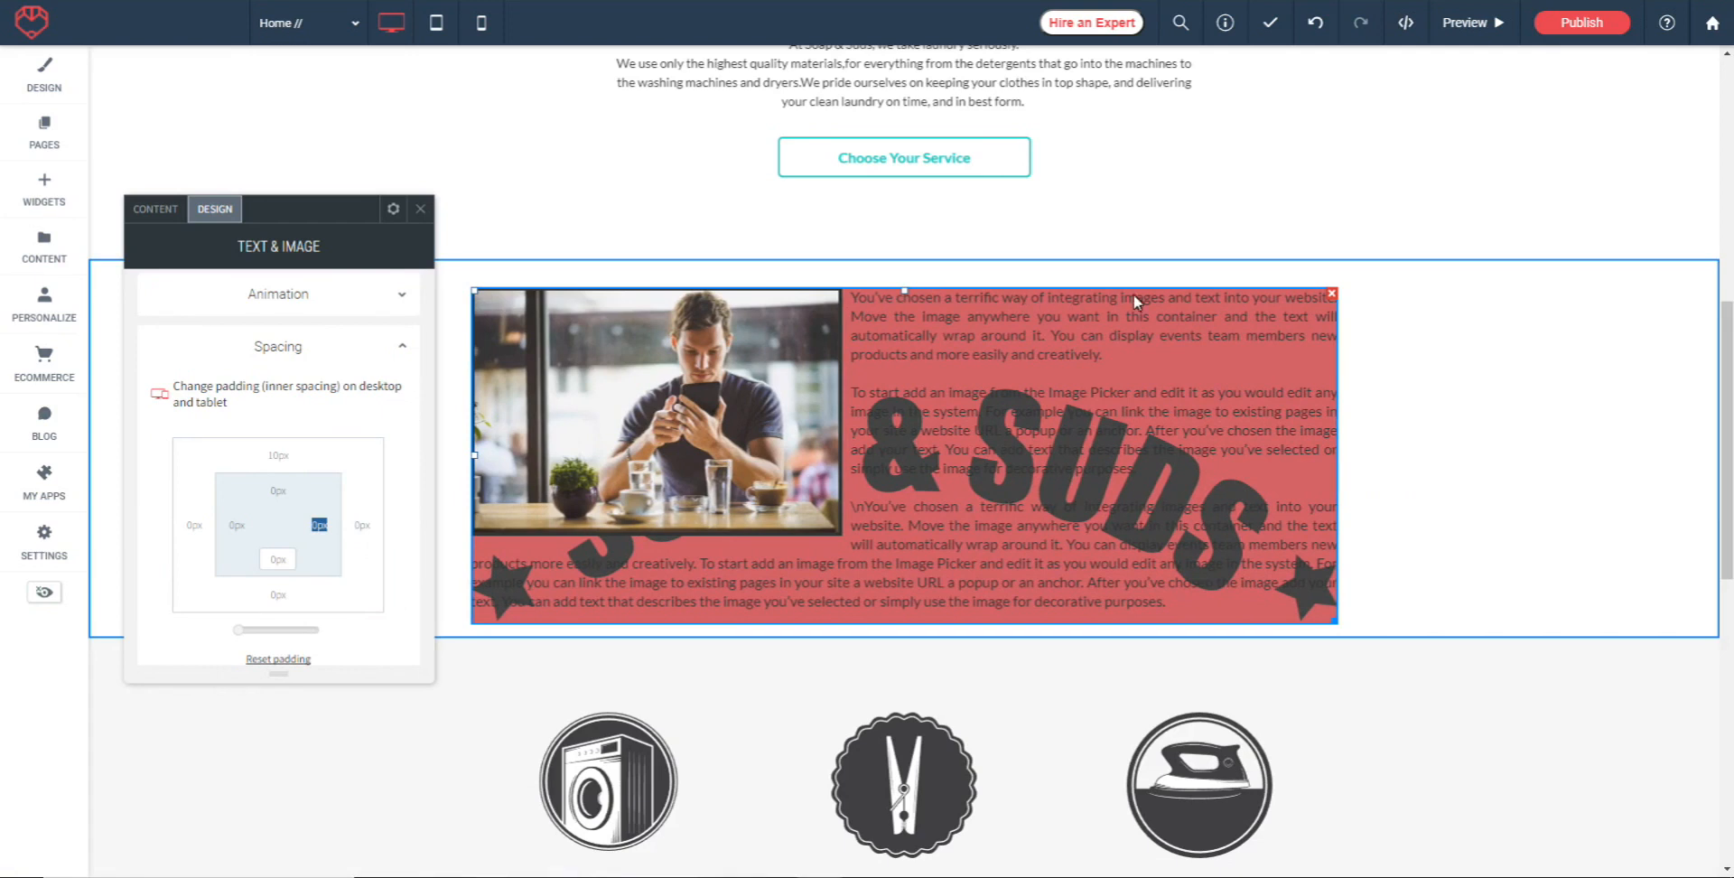
click(277, 515)
click(276, 492)
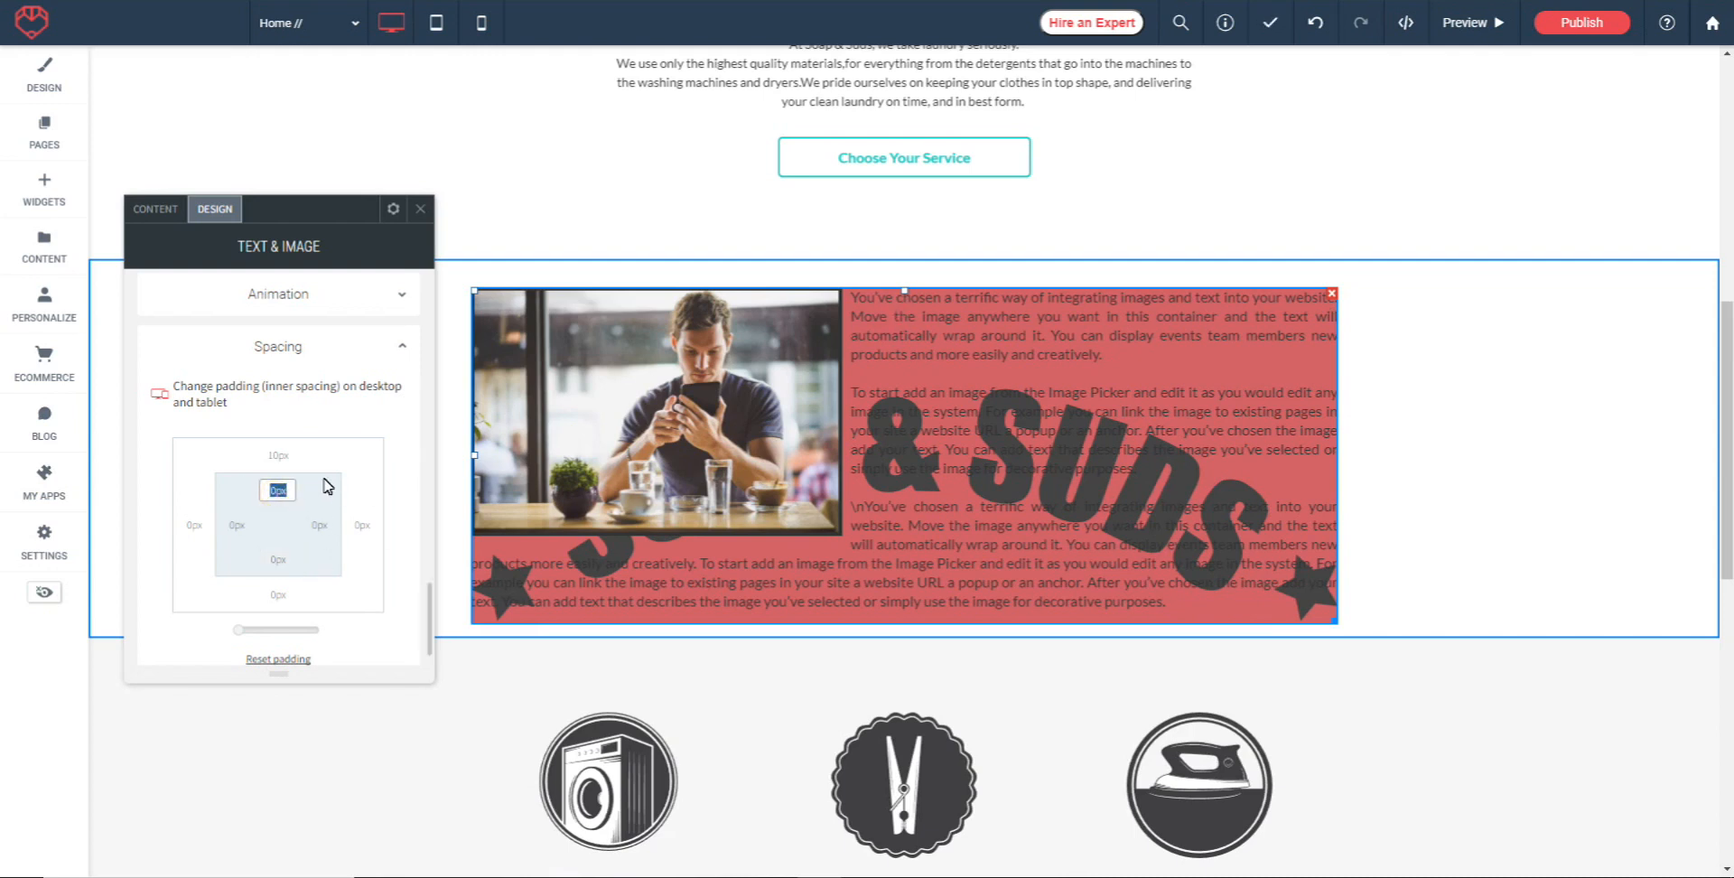
text(20)
key(Tab)
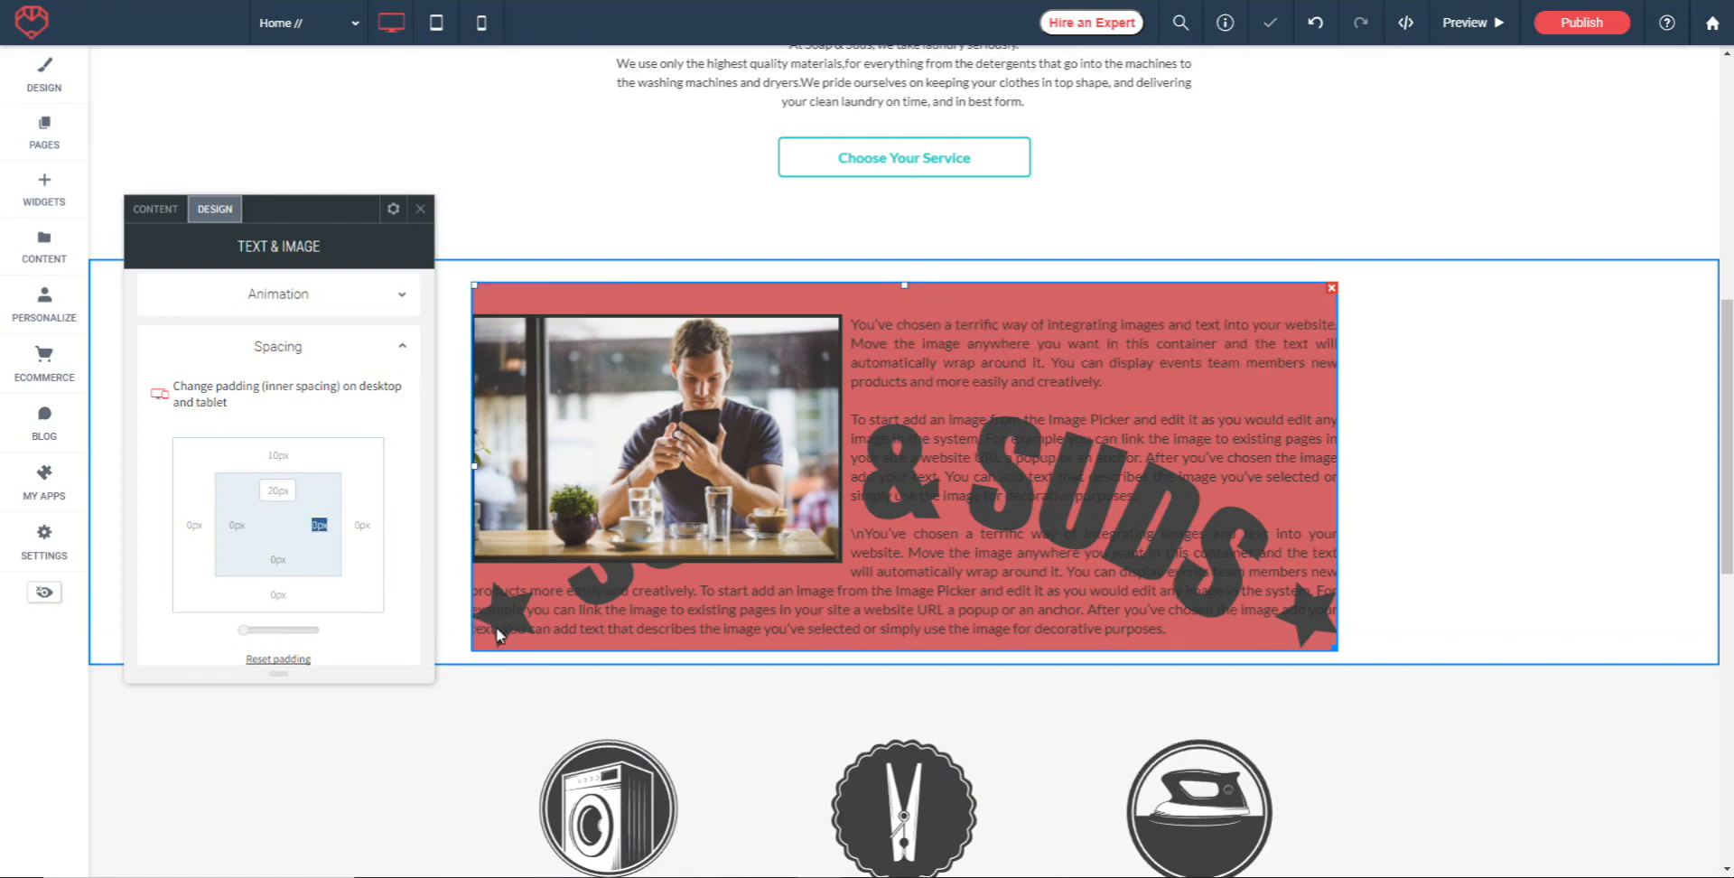
Set the widget's left, right and bottom inner padding to 20px each
click(238, 526)
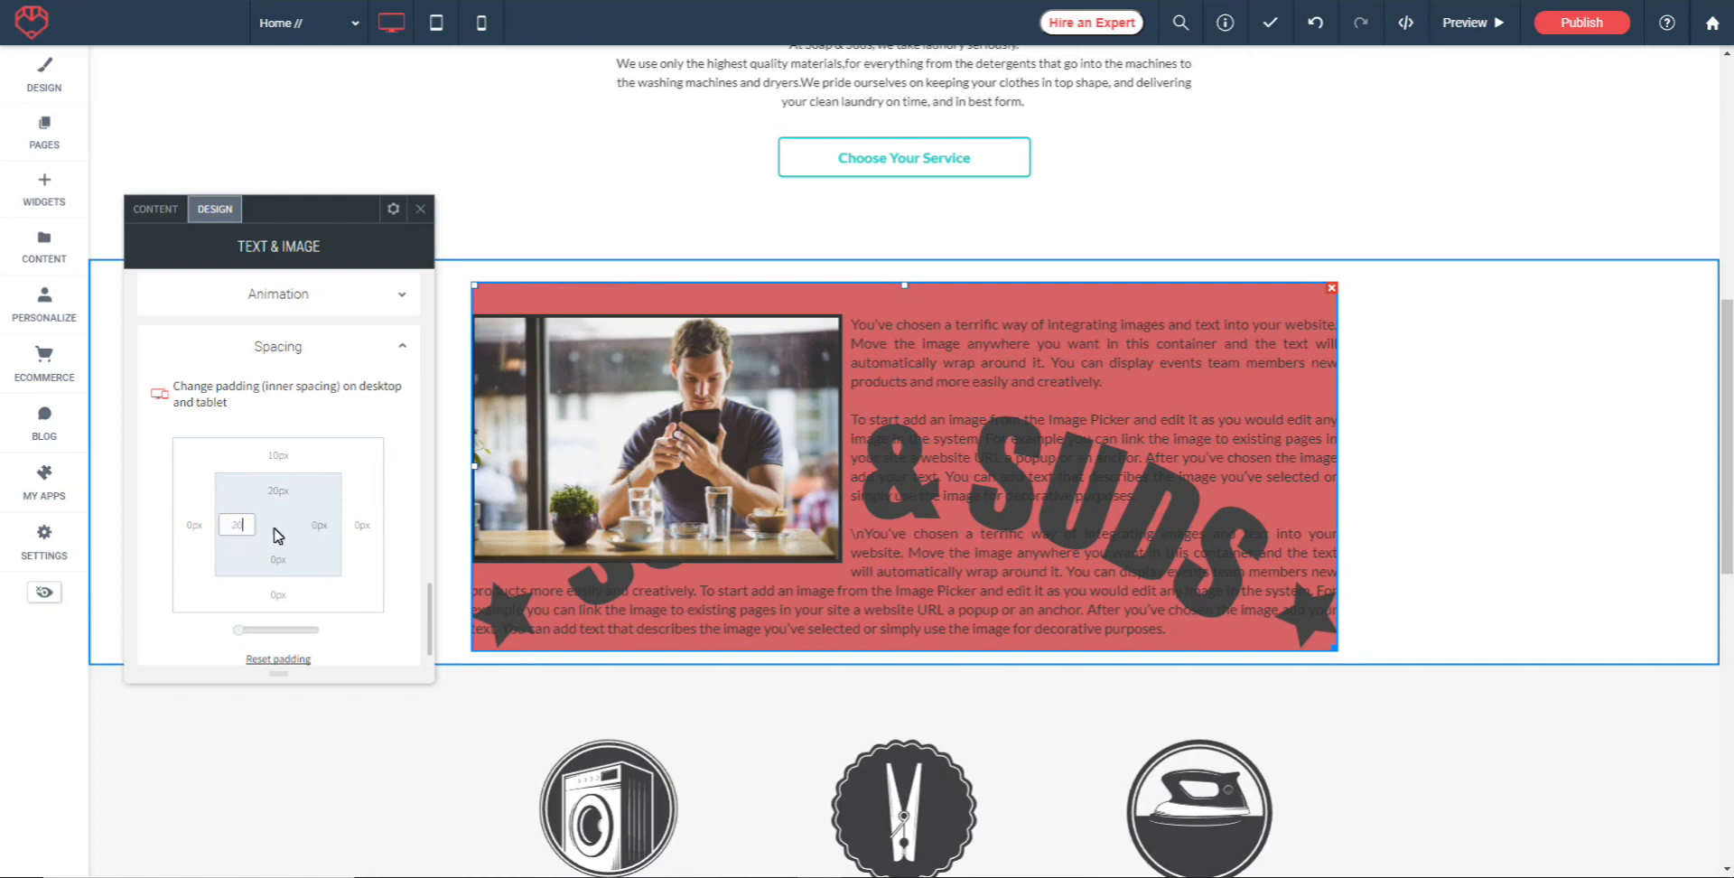
click(317, 531)
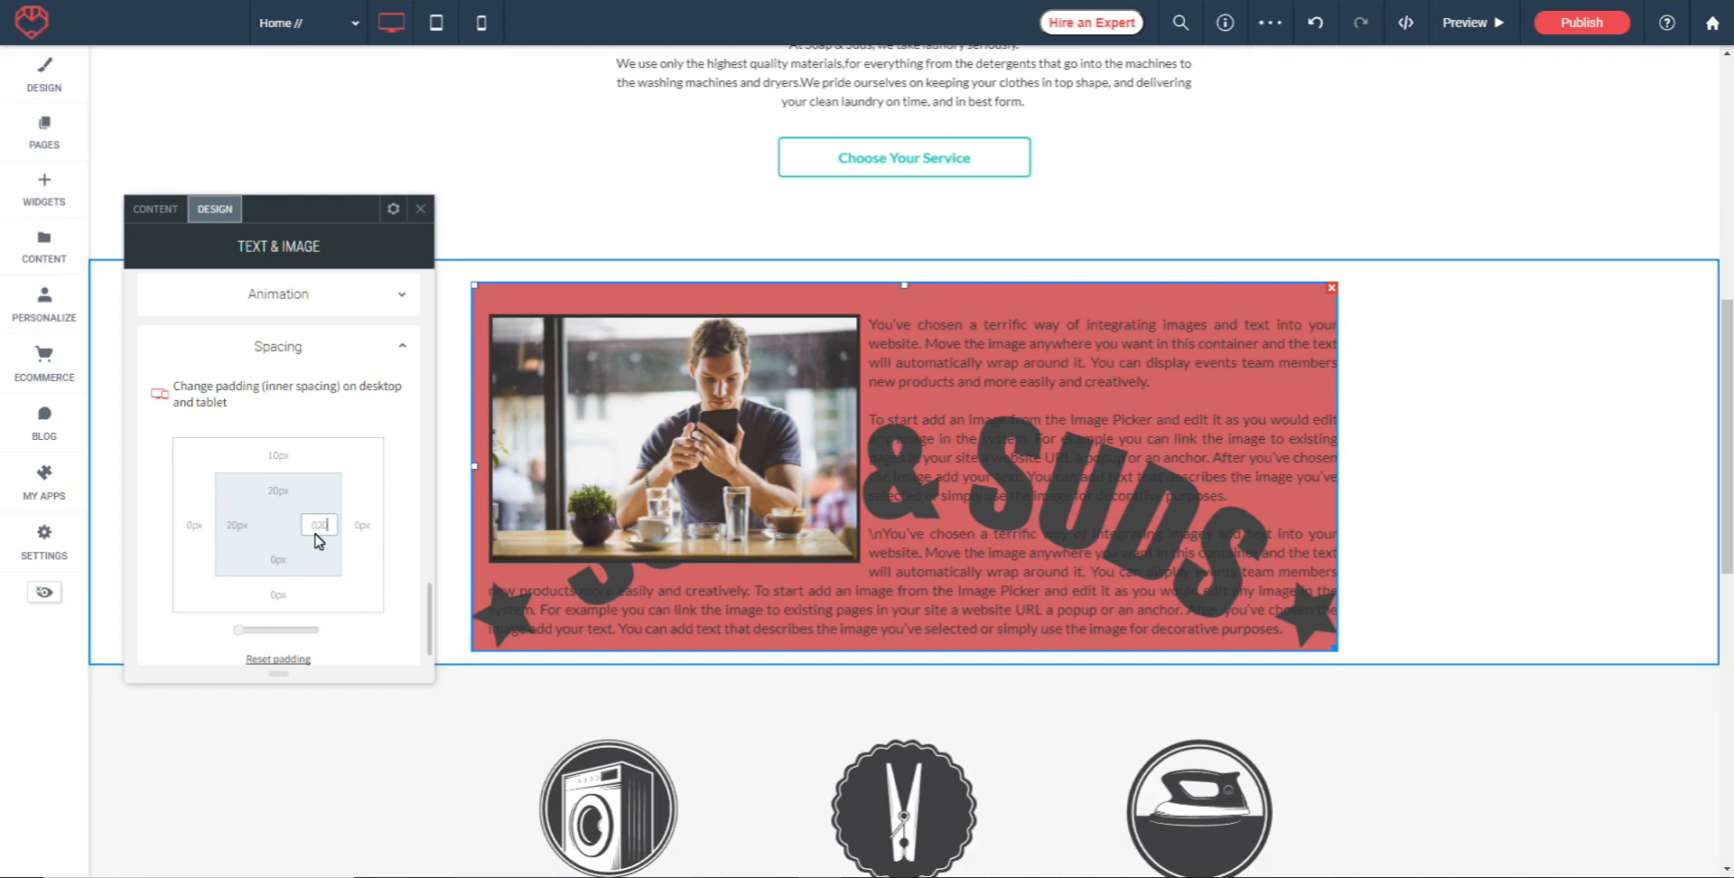
click(422, 488)
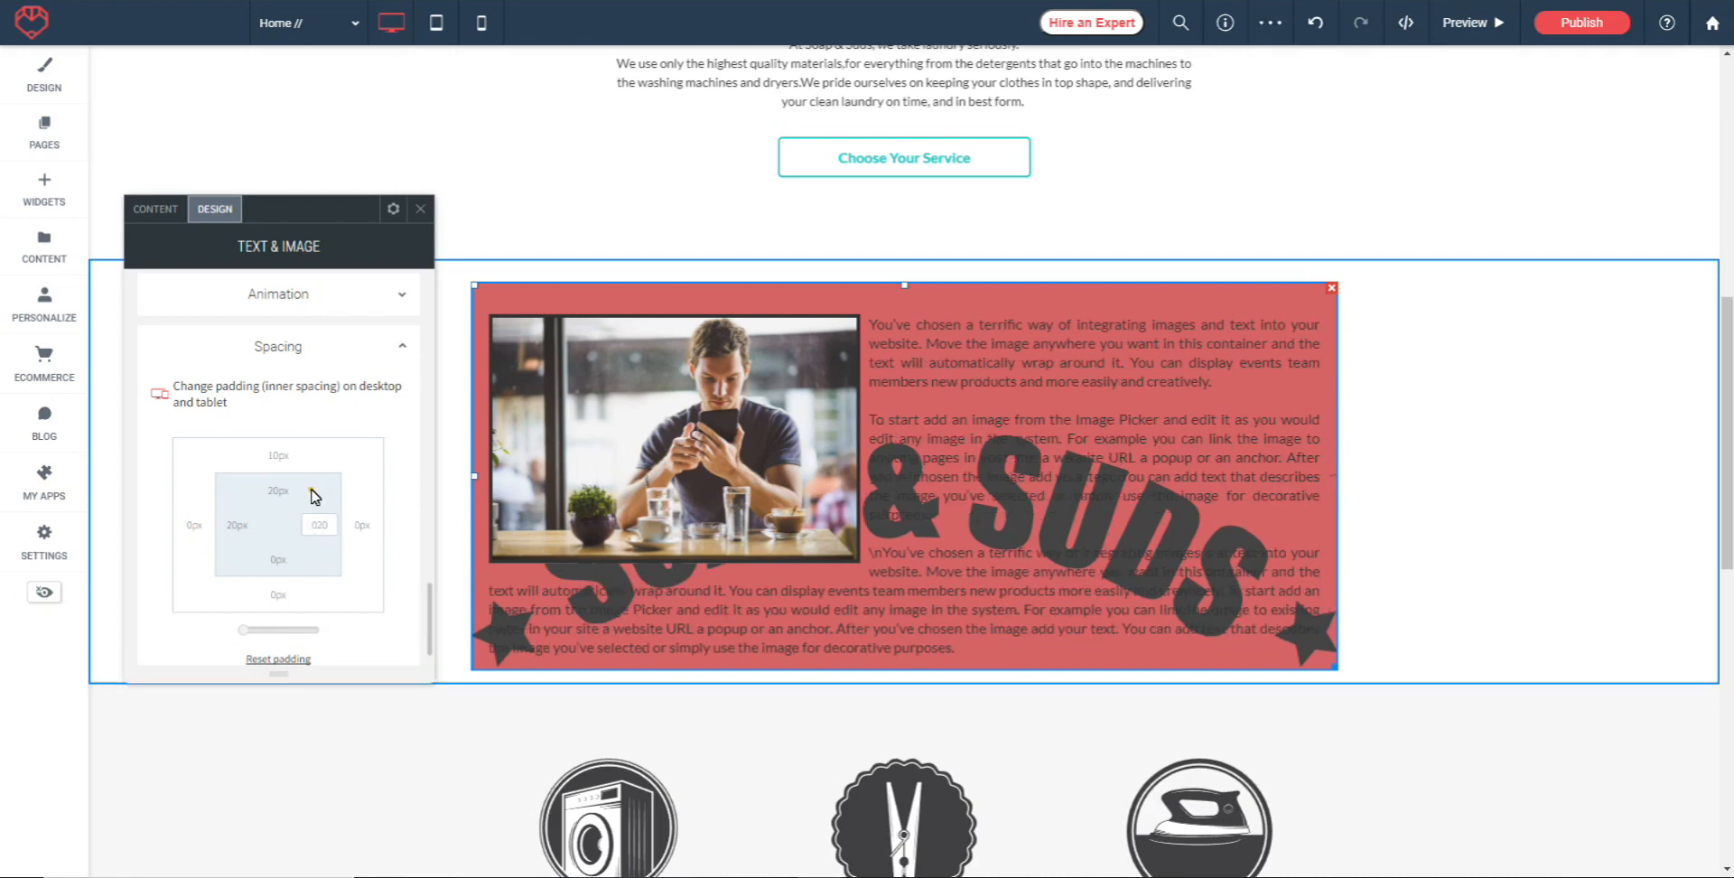
click(281, 565)
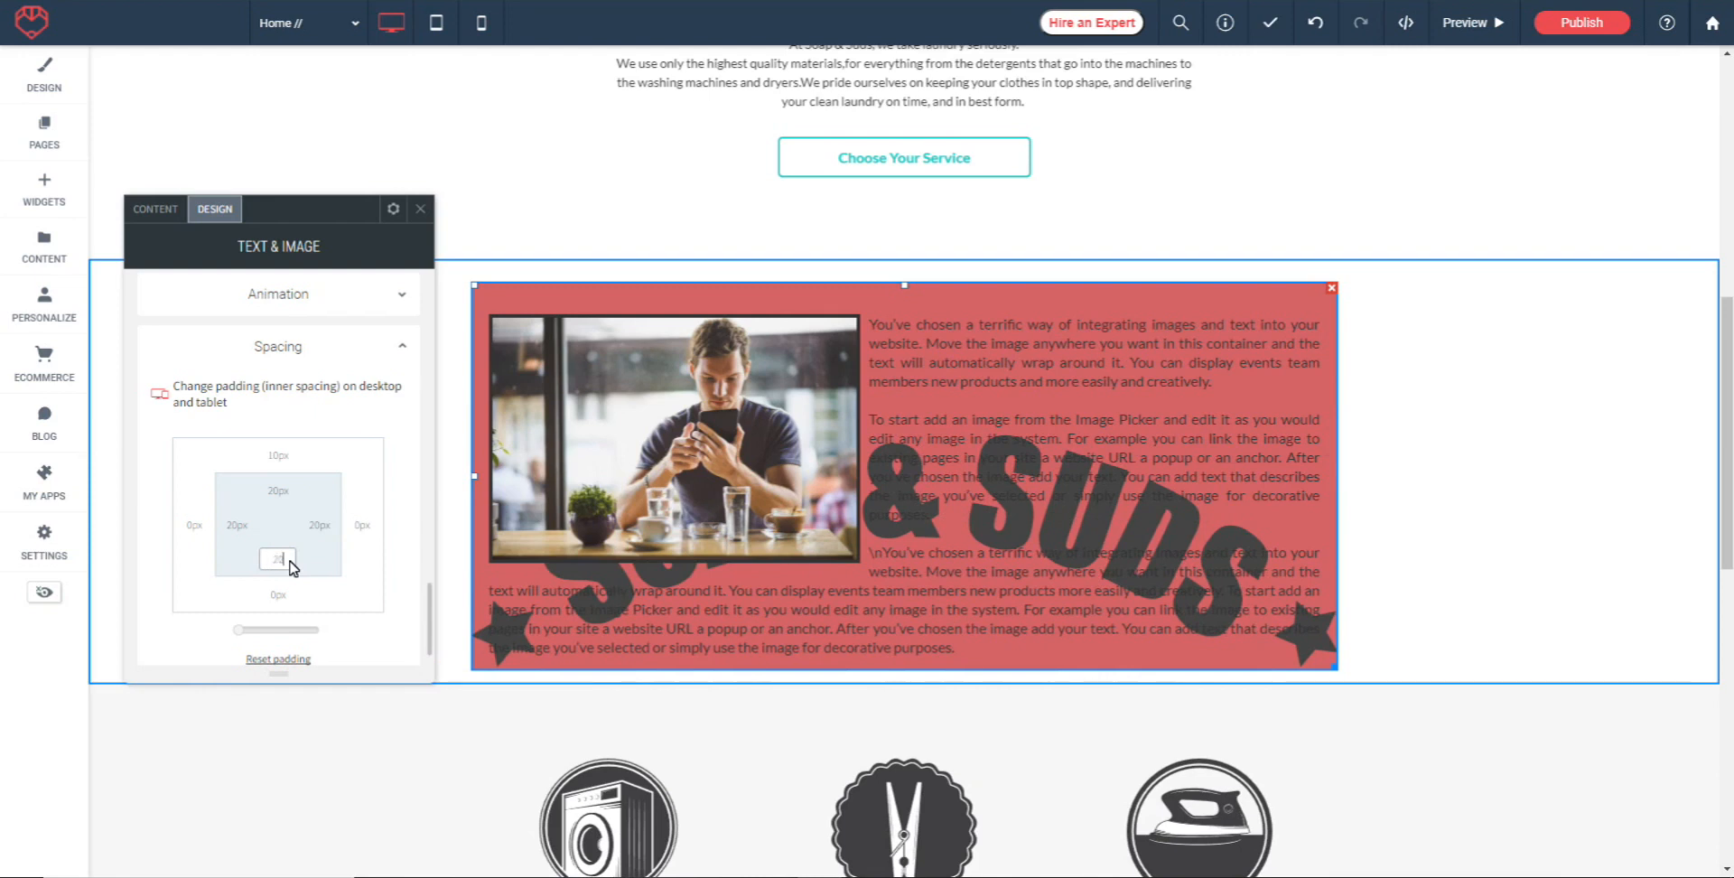
click(317, 575)
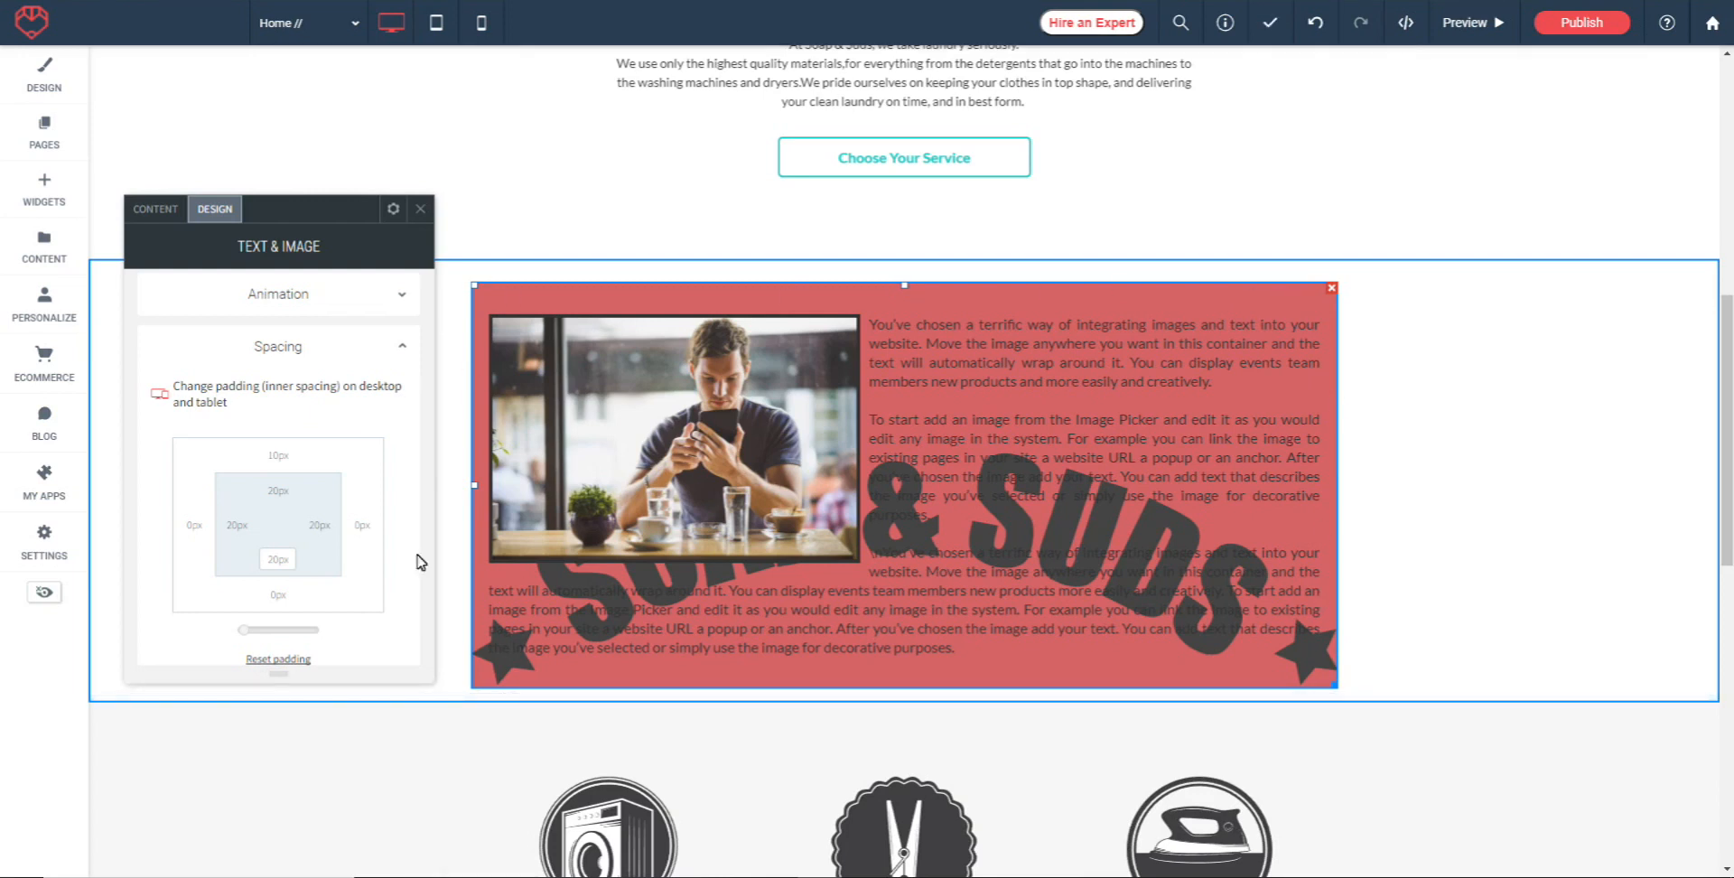
Narrow the Text & Image widget to about three-fifths of its width by its lower corner
scroll(277, 440, down, 1)
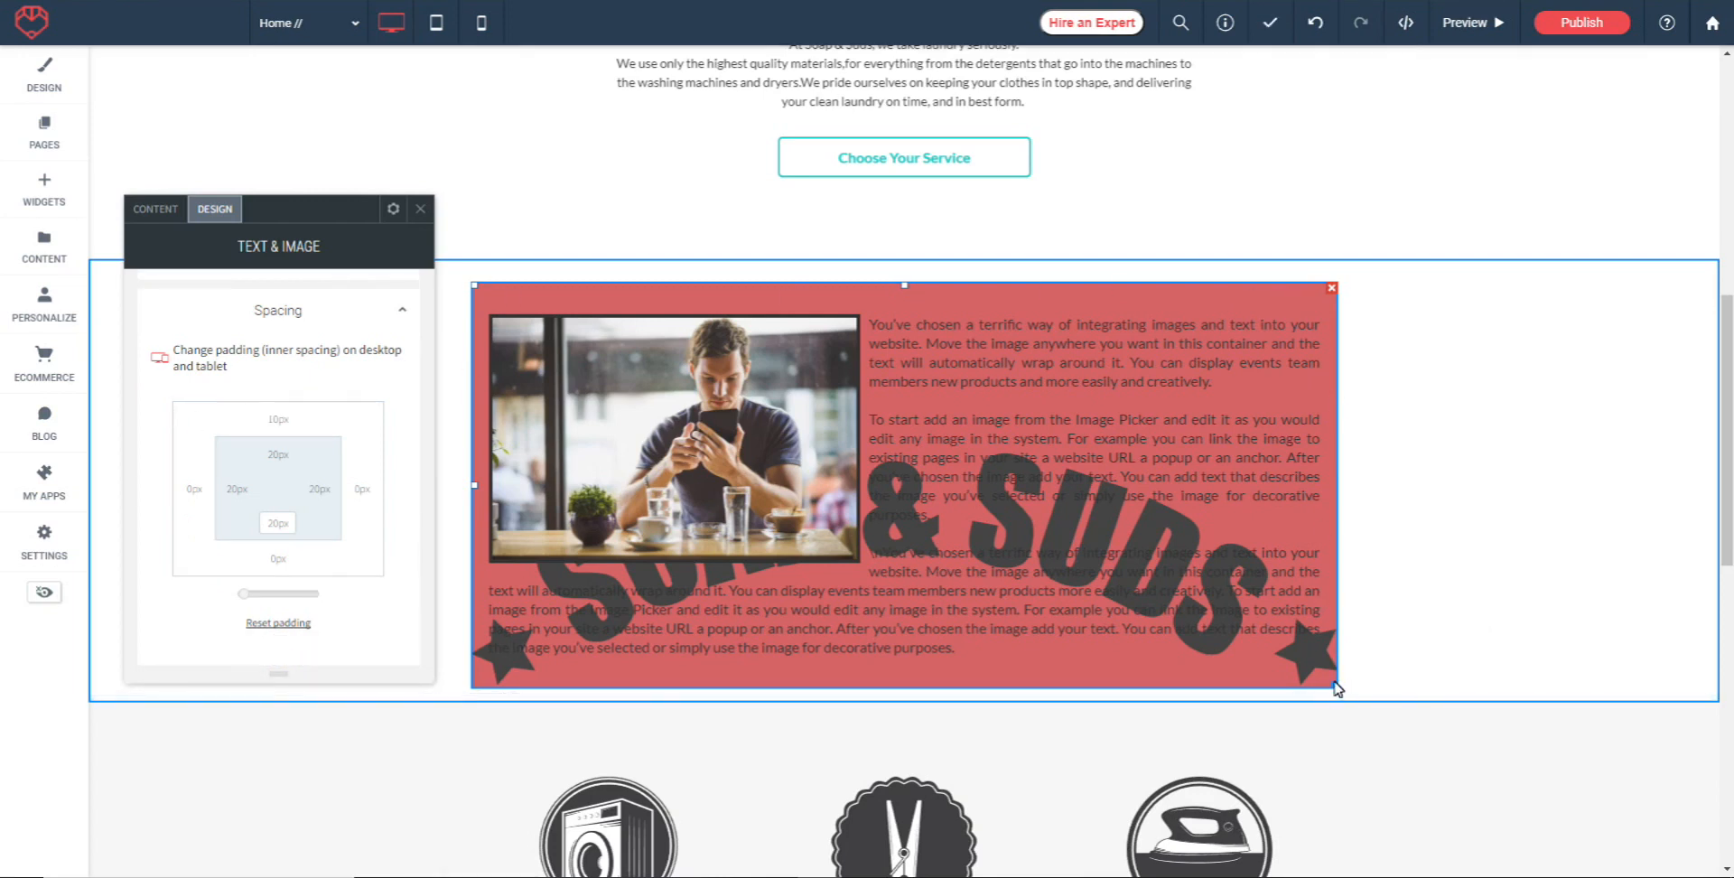
drag(1336, 691, 1301, 569)
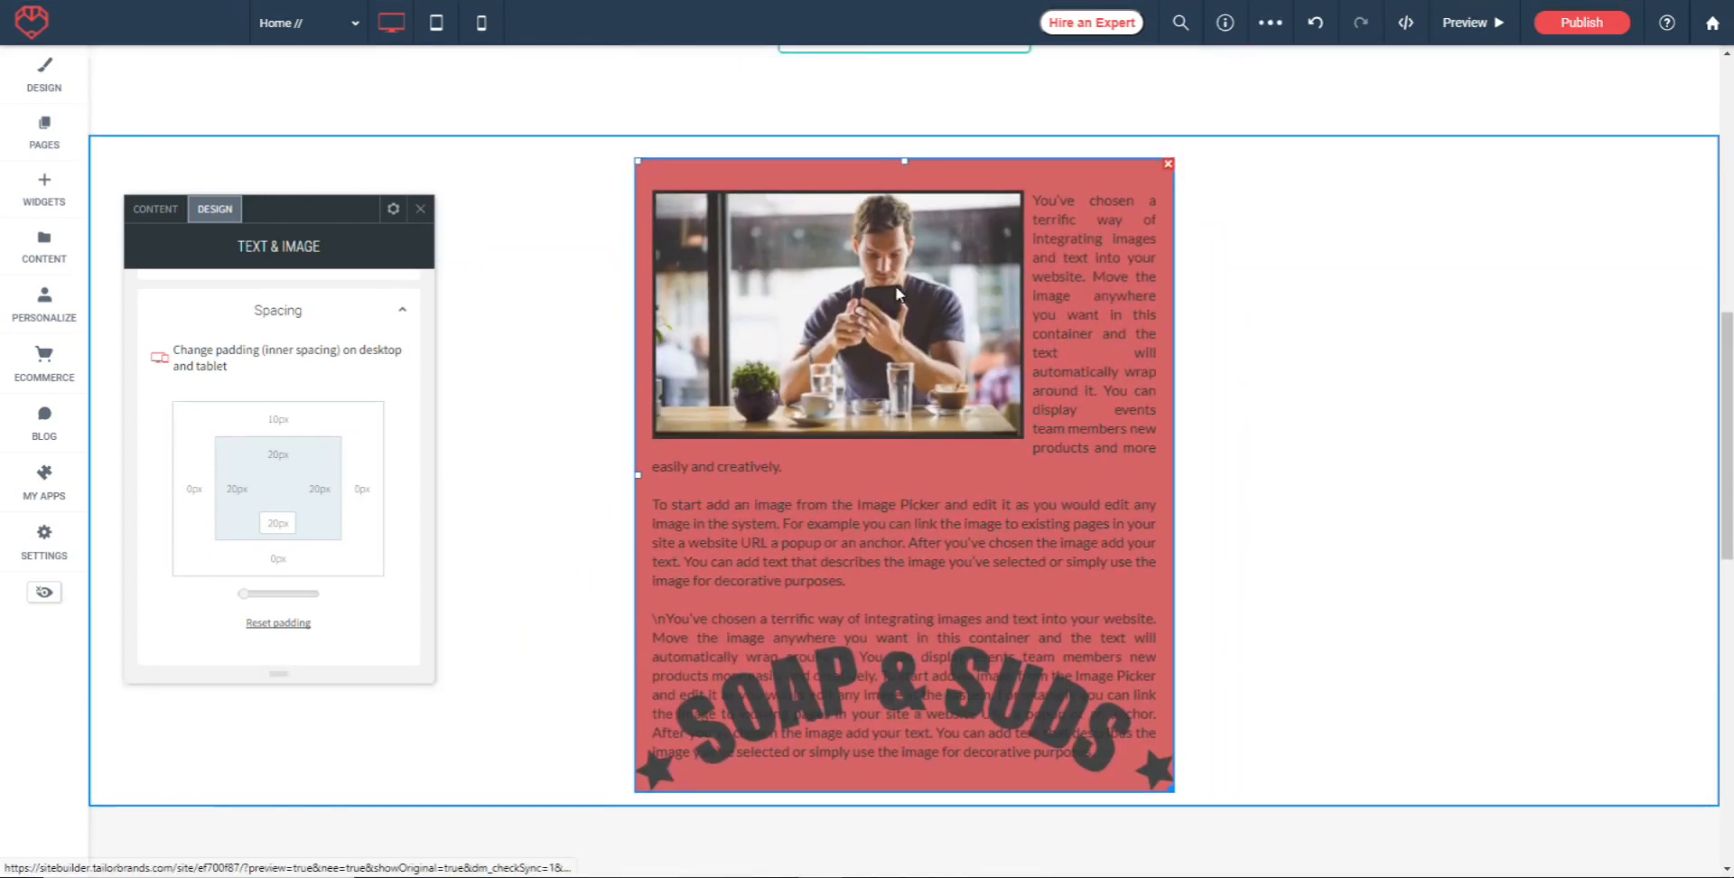
Try left and right alignment for the widget, return it to Align Center, and close its settings
click(393, 208)
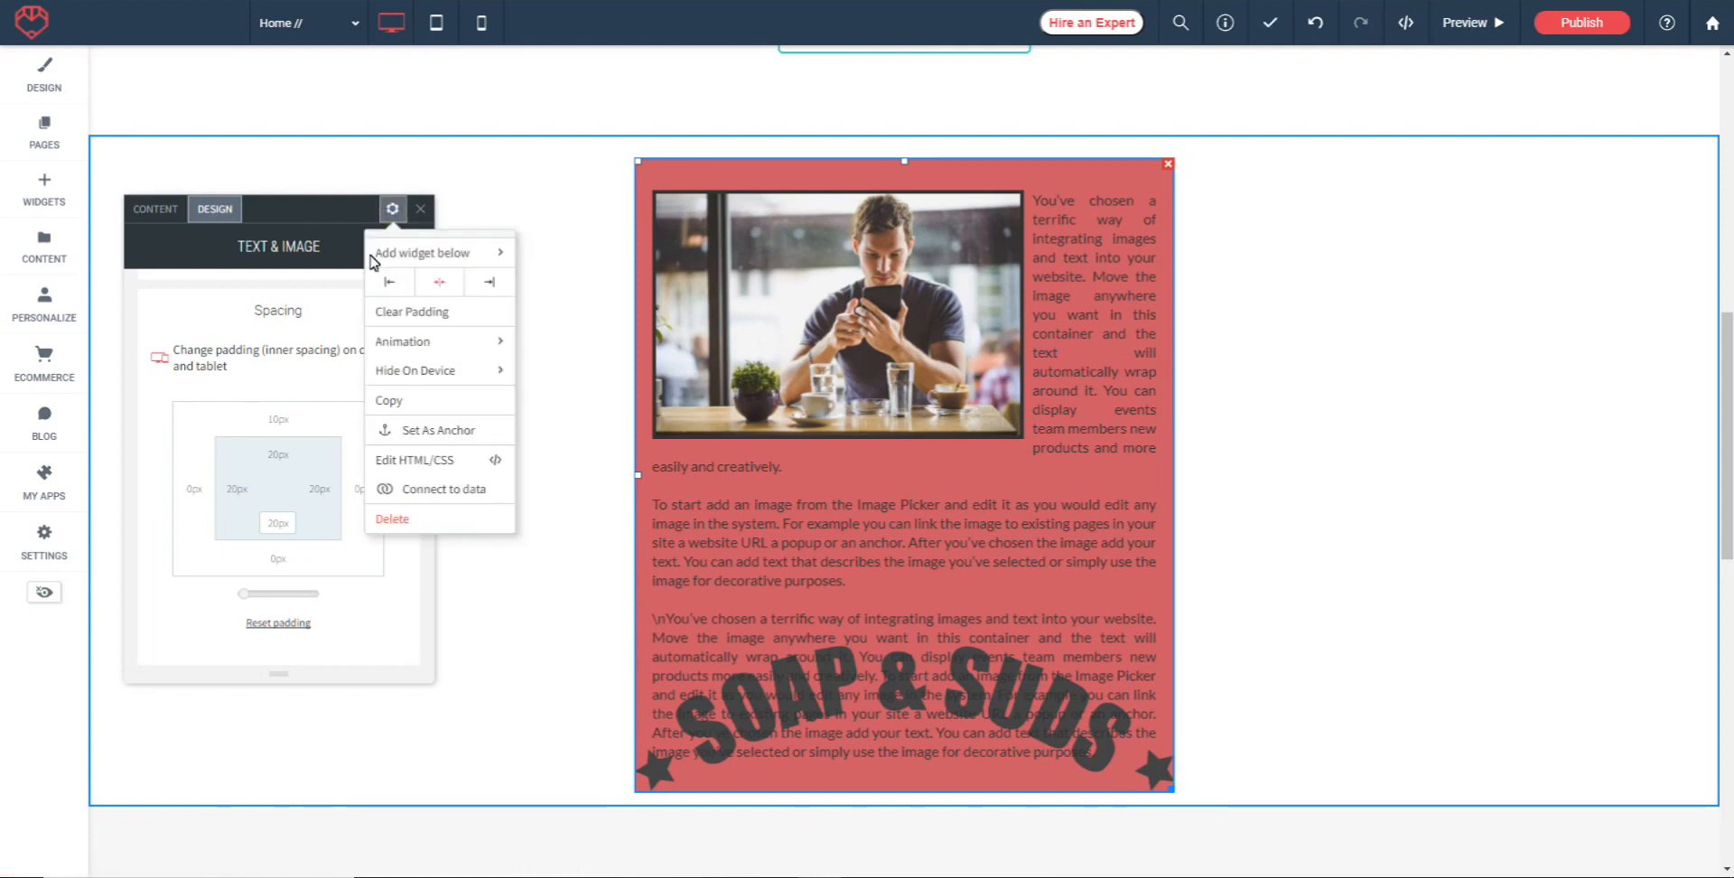
click(390, 280)
click(439, 282)
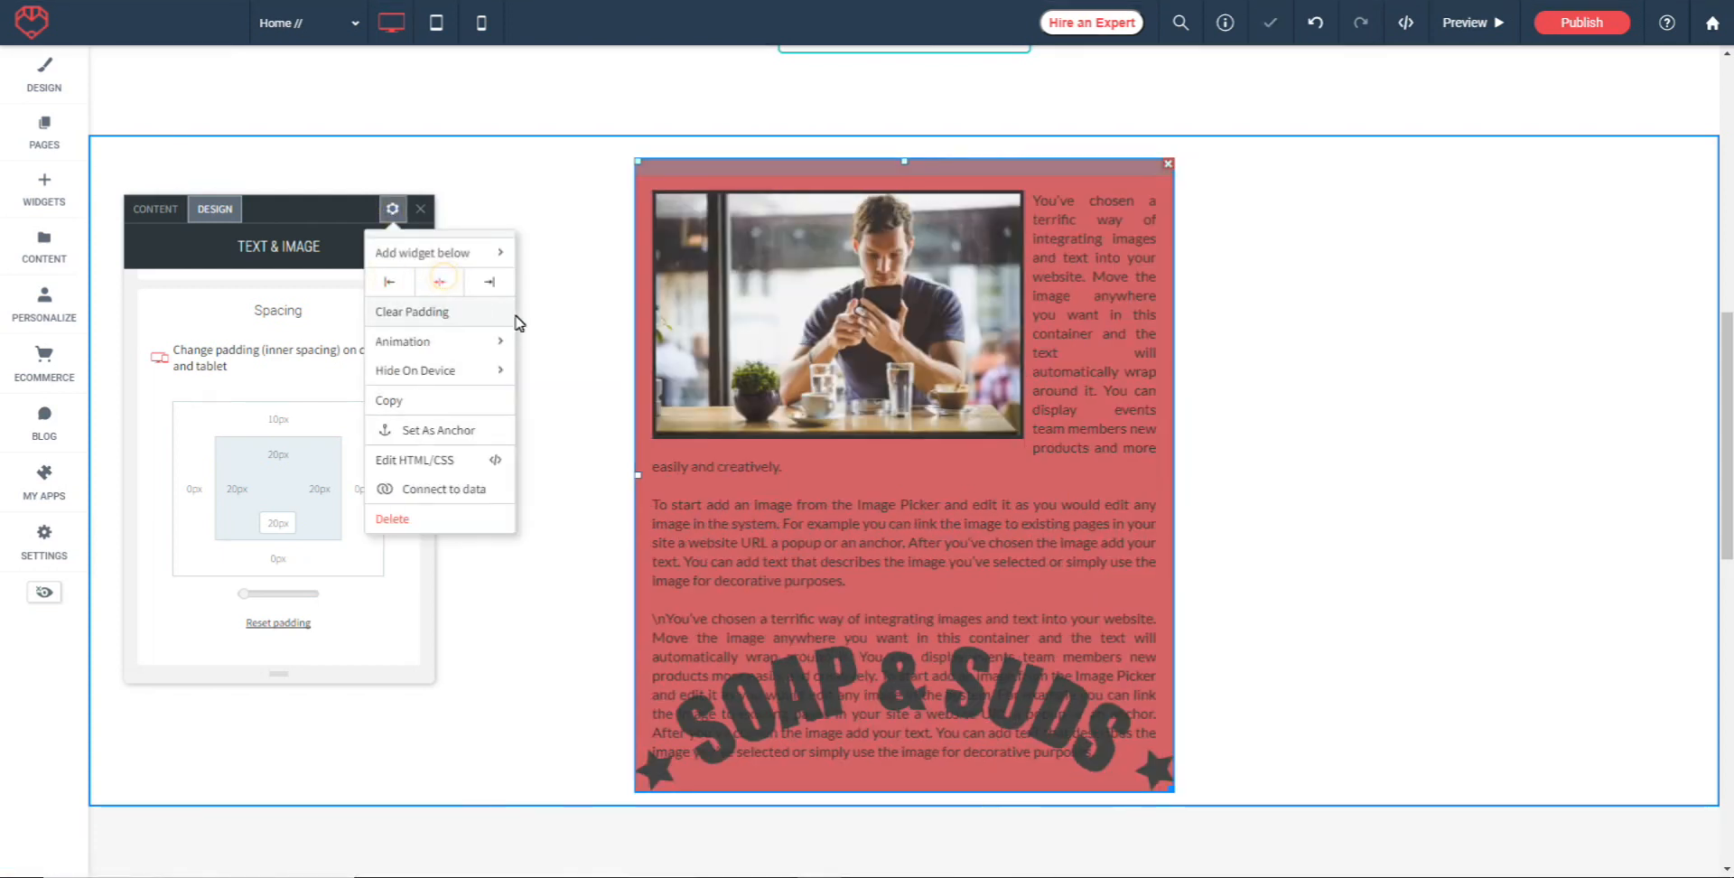
click(492, 284)
click(439, 281)
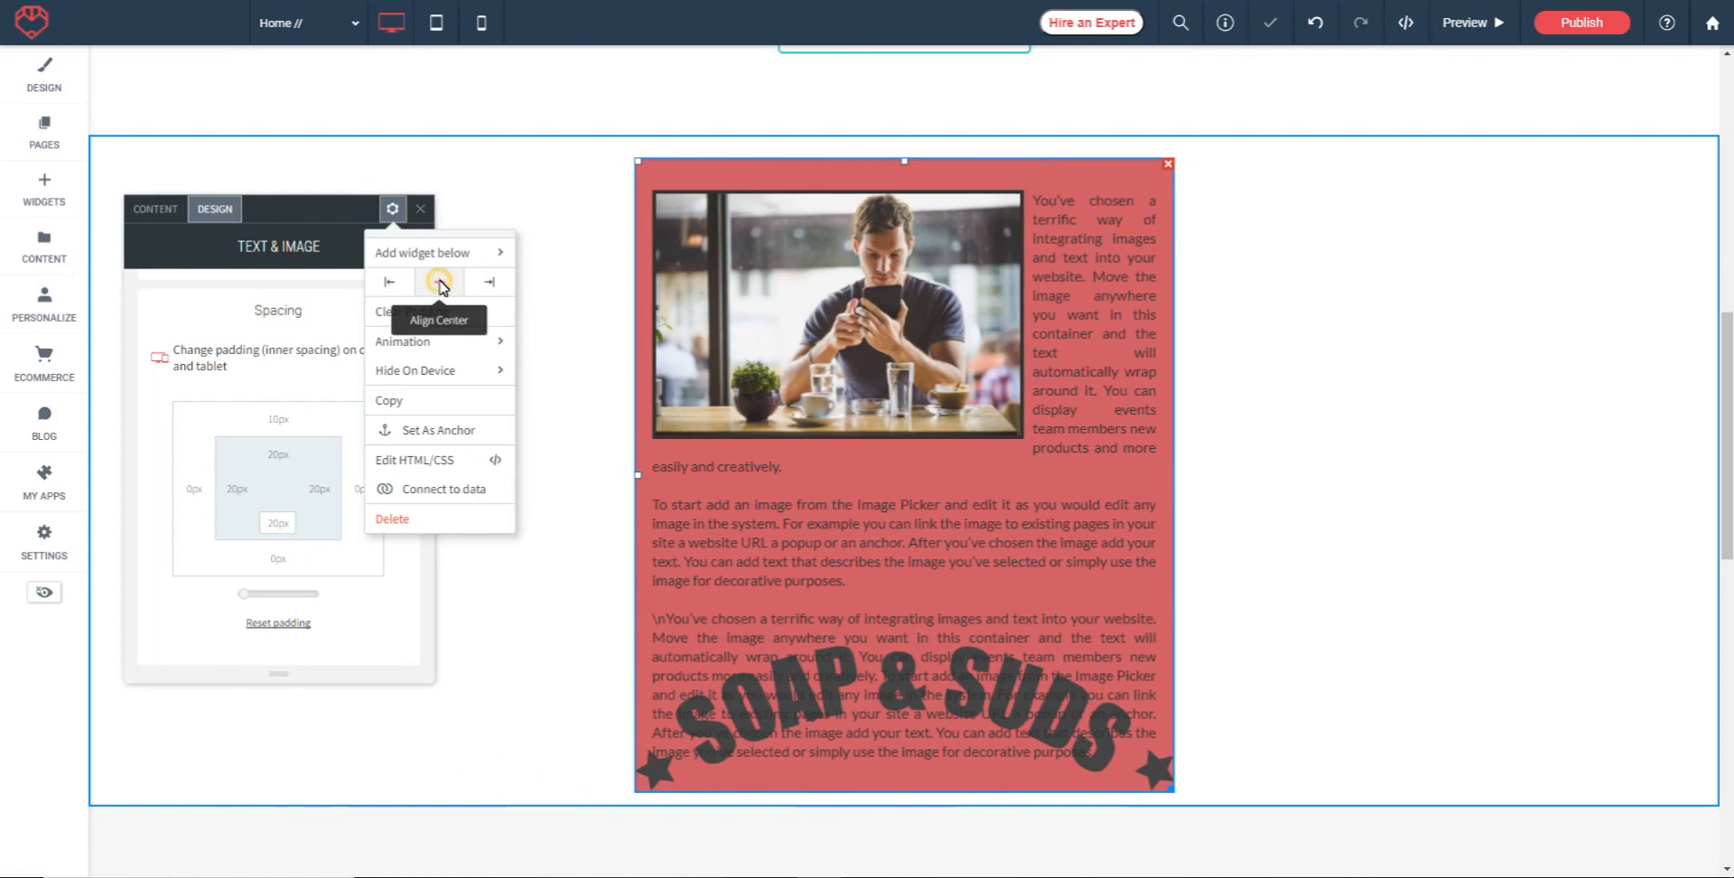
click(420, 210)
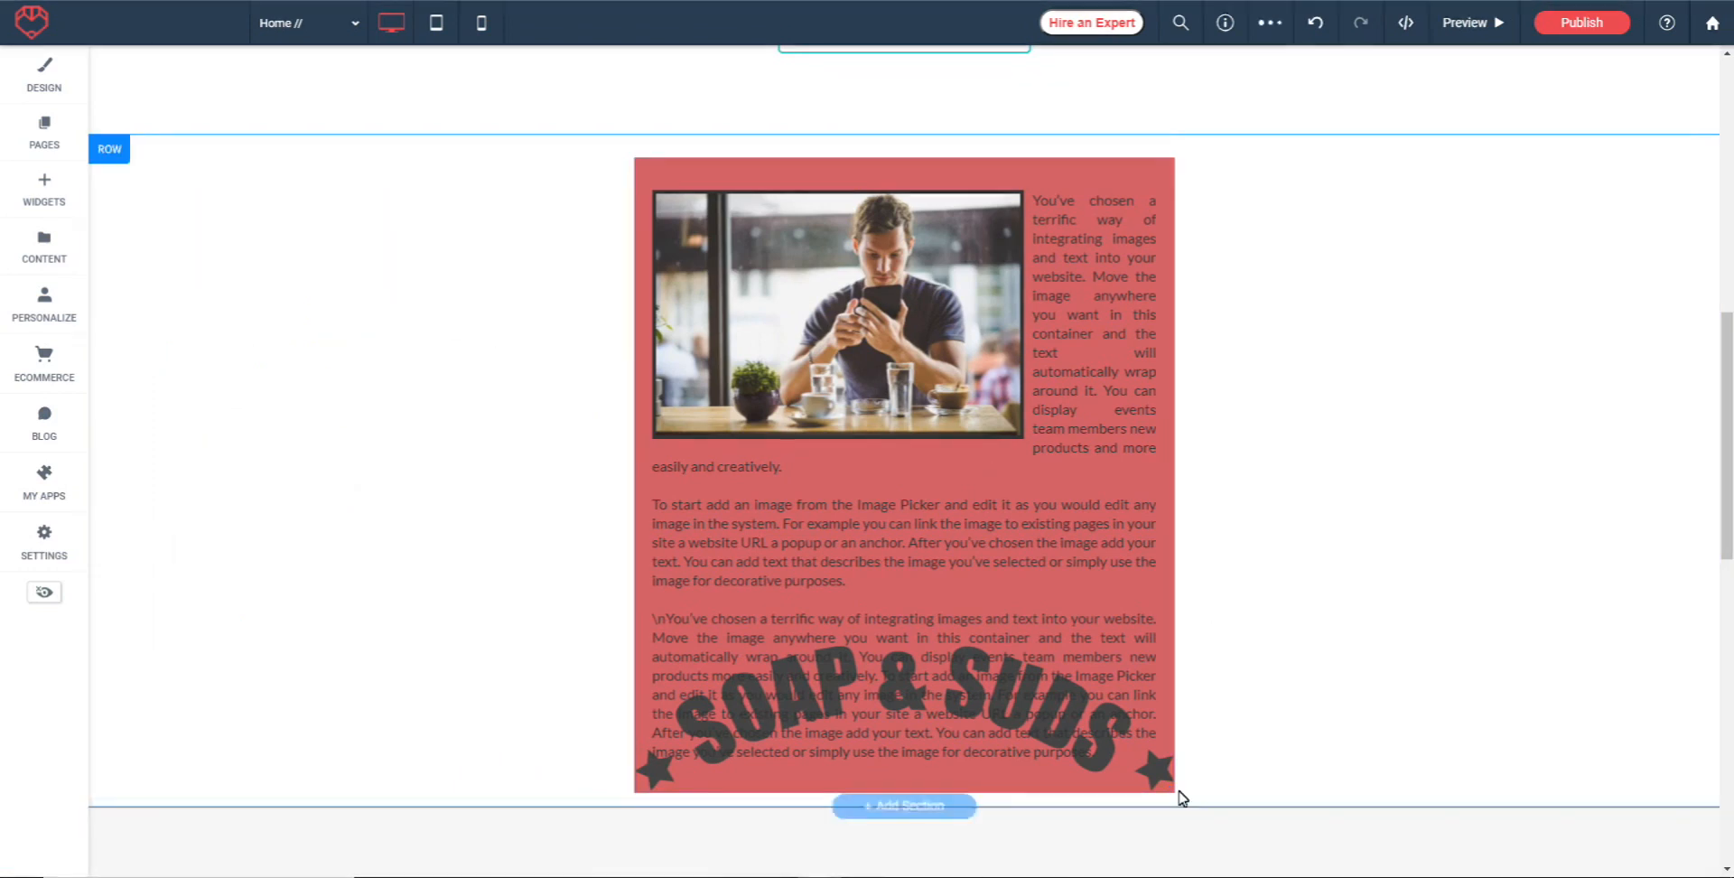
Widen the Text & Image widget back to the full content width by its lower corner
drag(1173, 792, 1343, 743)
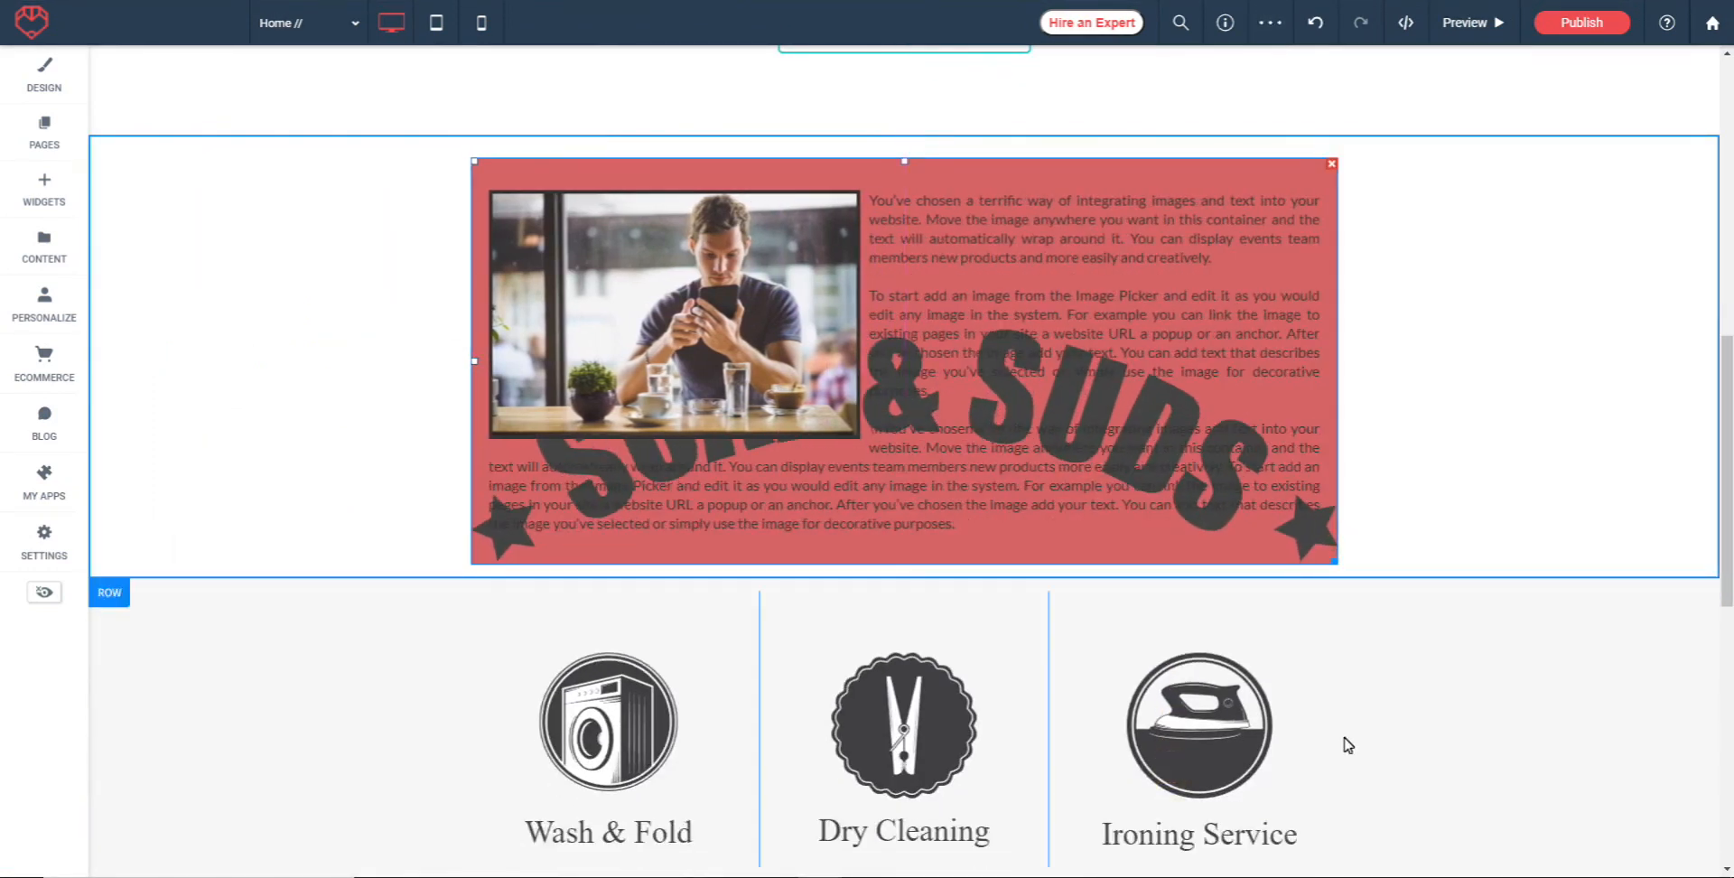